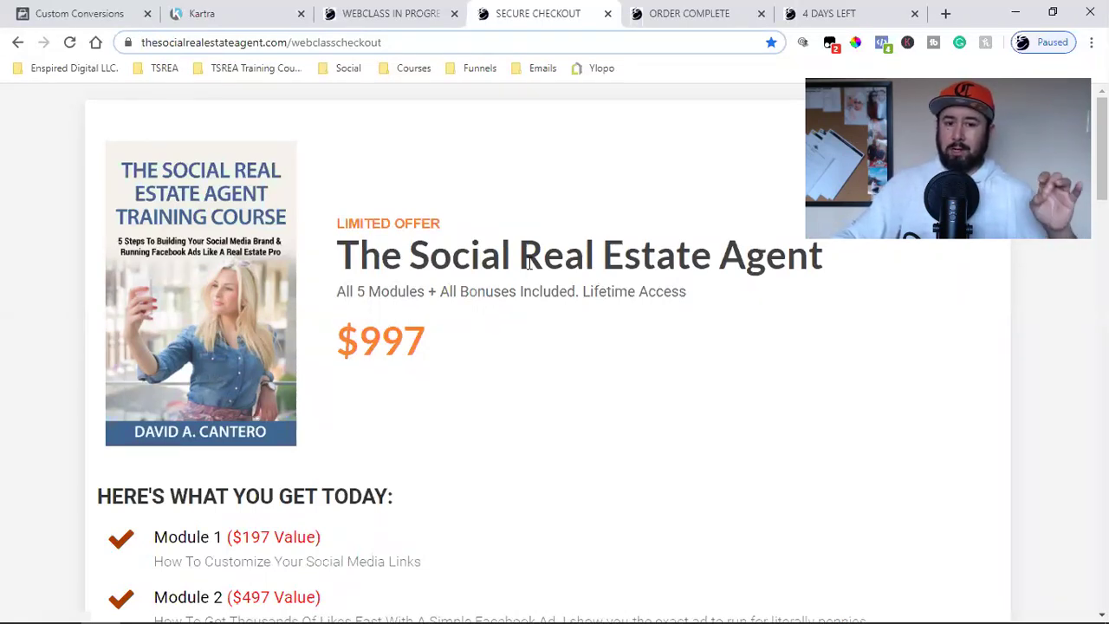
Step: Review the funnel's web class, secure checkout and order complete pages, including the web class page's special offer
{"action": "left_click", "coordinate": [431, 8]}
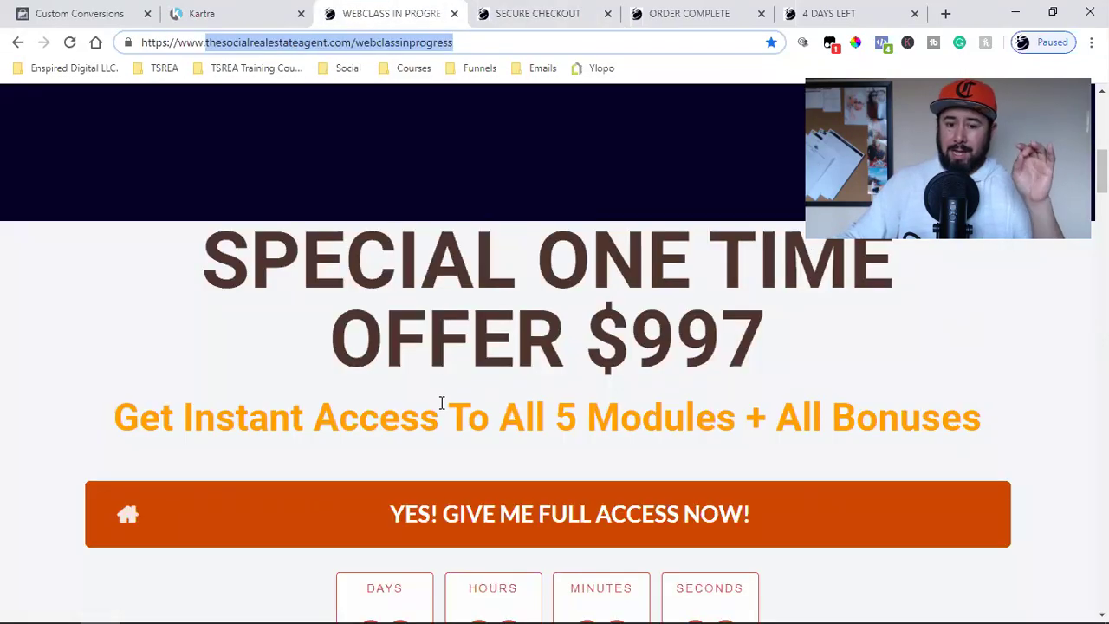
{"action": "scroll", "coordinate": [443, 406], "scroll_direction": "down", "scroll_amount": 8}
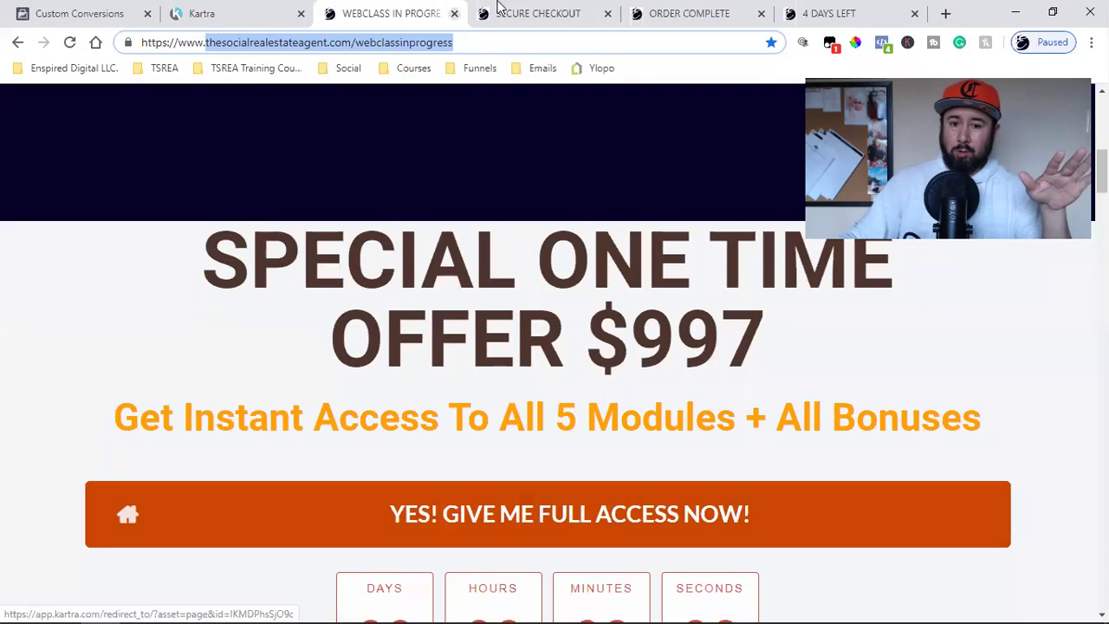
{"action": "left_click", "coordinate": [512, 9]}
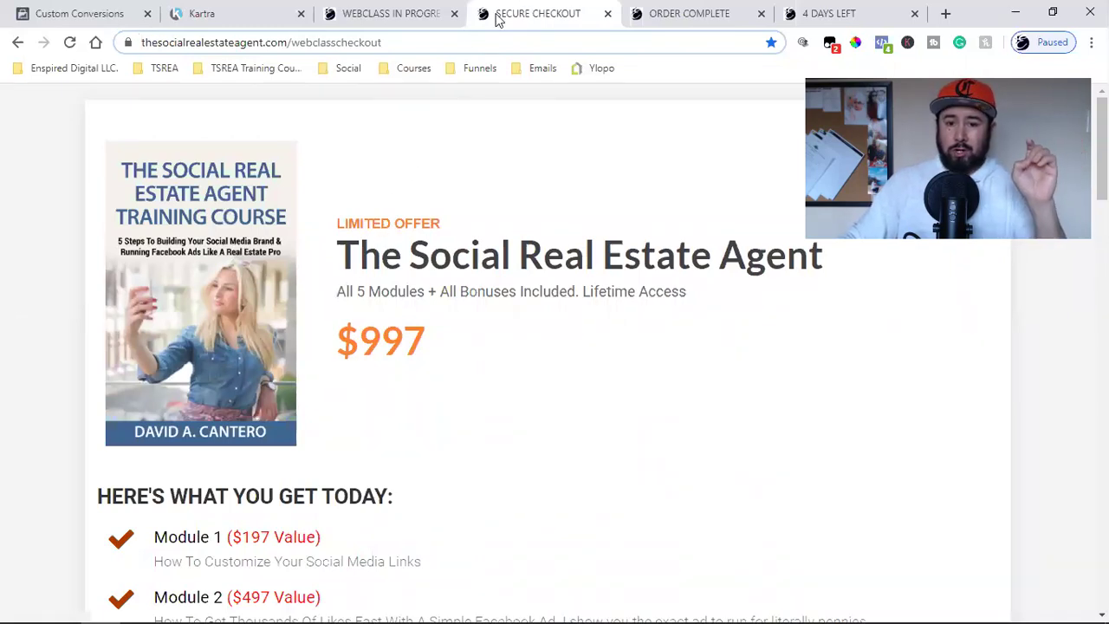
{"action": "left_click", "coordinate": [720, 7]}
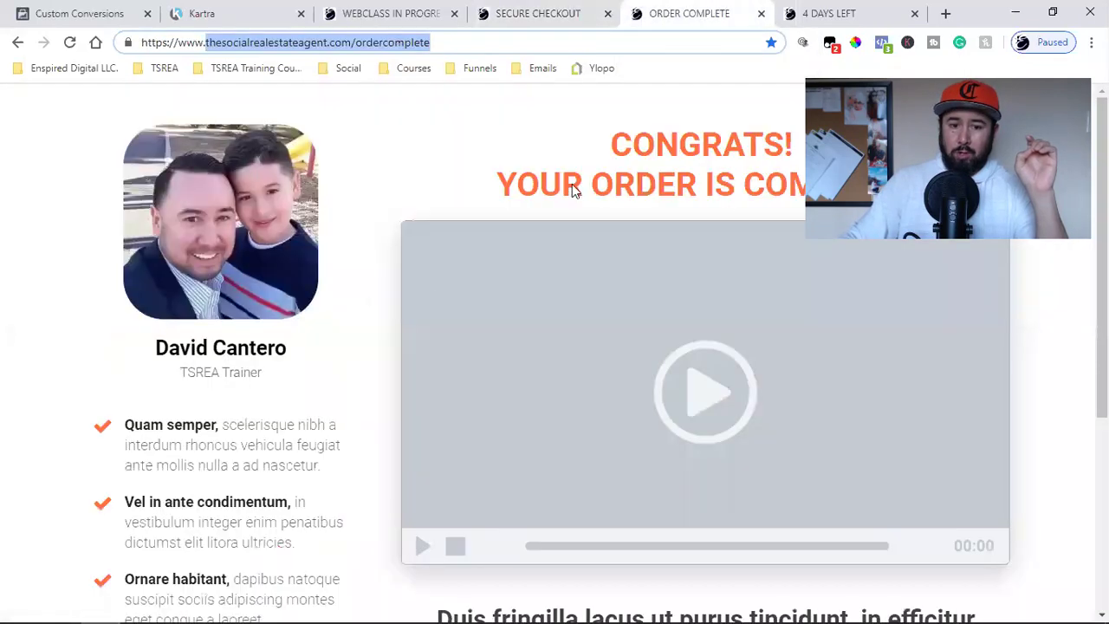
{"action": "left_click", "coordinate": [610, 163]}
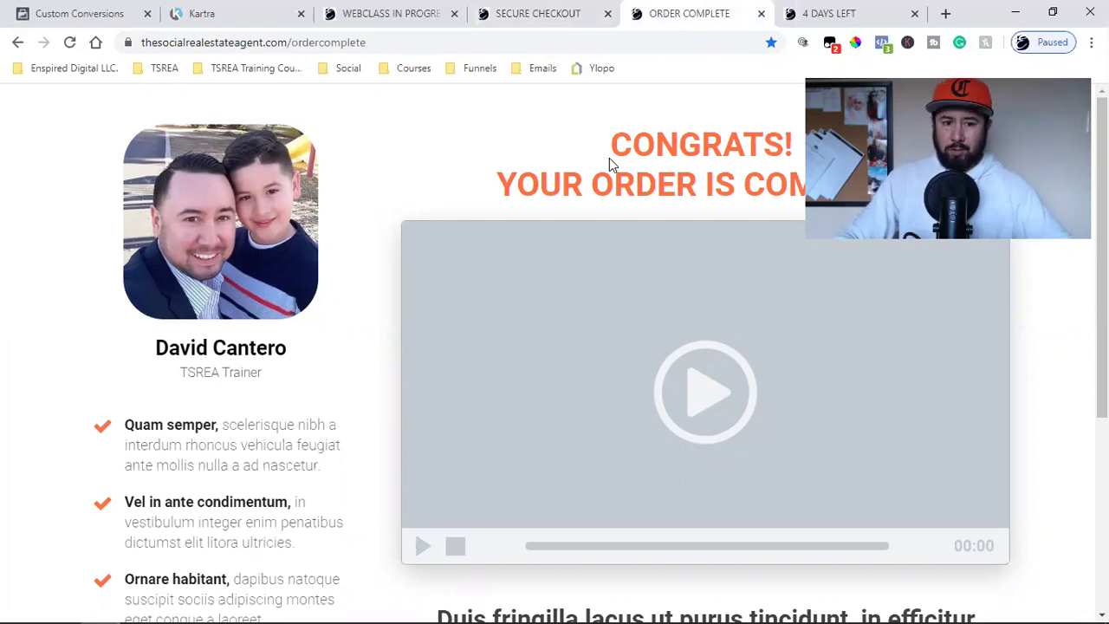
Step: Switch to Facebook Events Manager and look up where Custom Conversions is listed among the business tools
{"action": "left_click", "coordinate": [129, 8]}
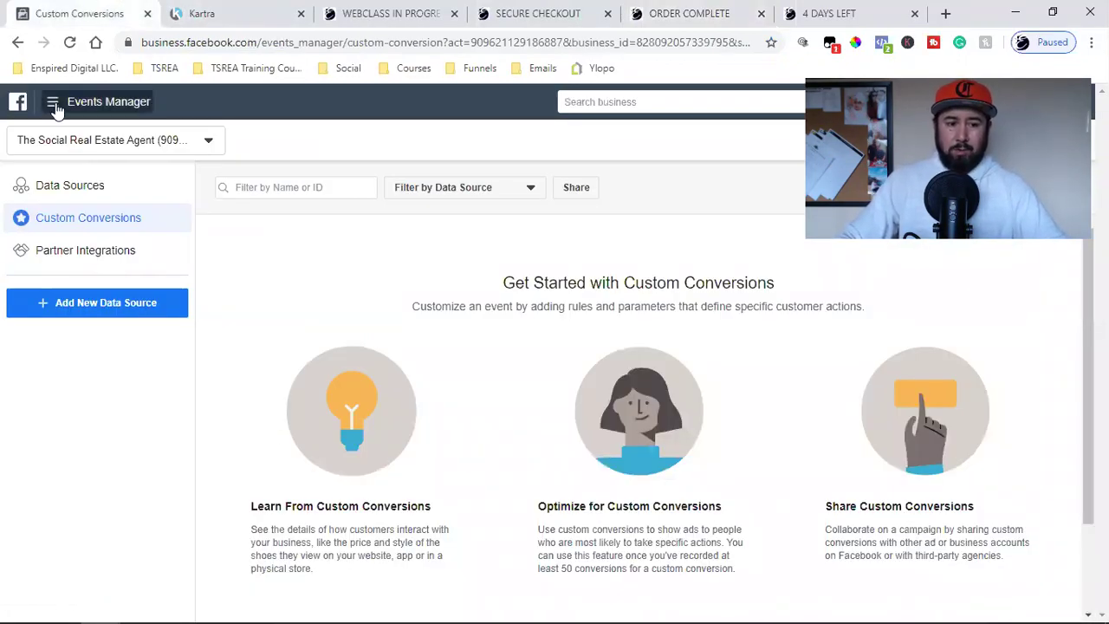
{"action": "left_click", "coordinate": [53, 103]}
{"action": "left_click", "coordinate": [121, 520]}
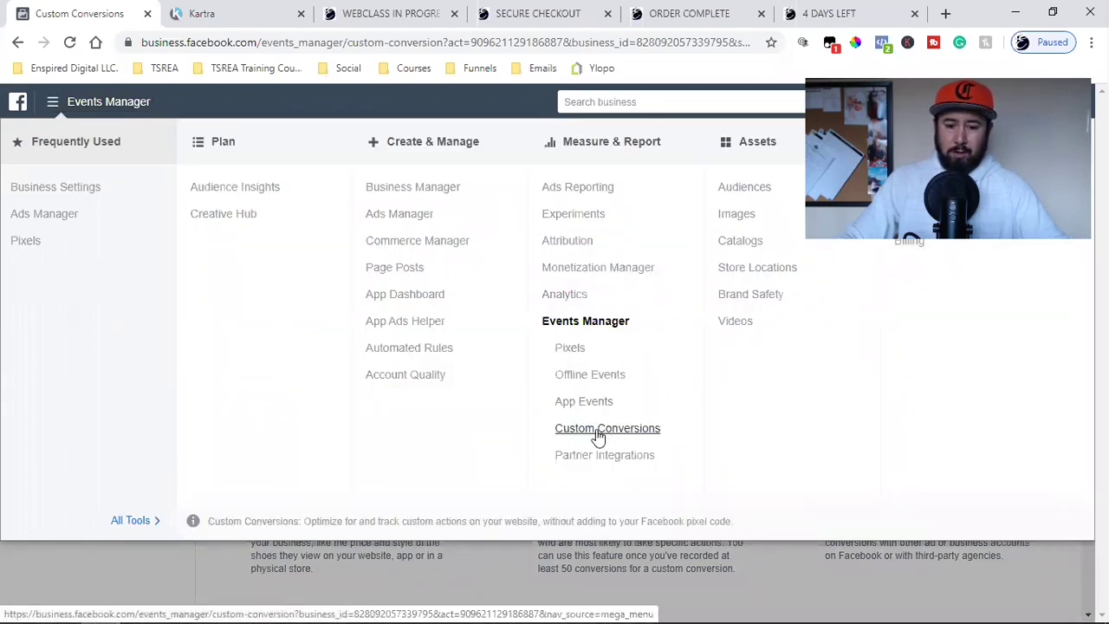
{"action": "left_click", "coordinate": [359, 552]}
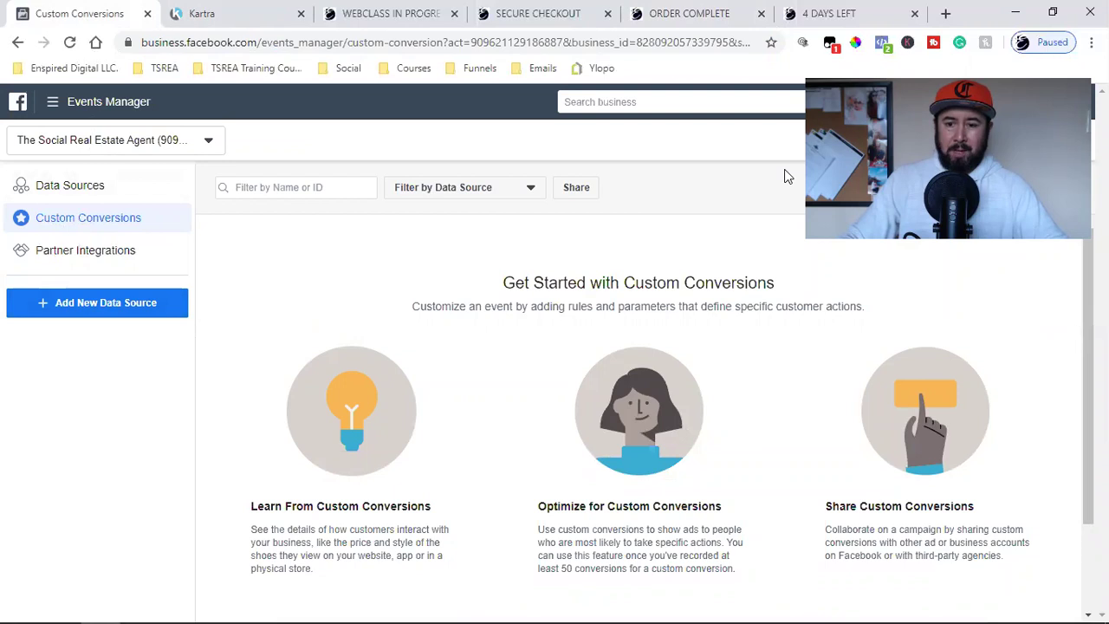
Step: Start a new custom conversion and name it "Webclass Registrants"
{"action": "left_click", "coordinate": [1003, 194]}
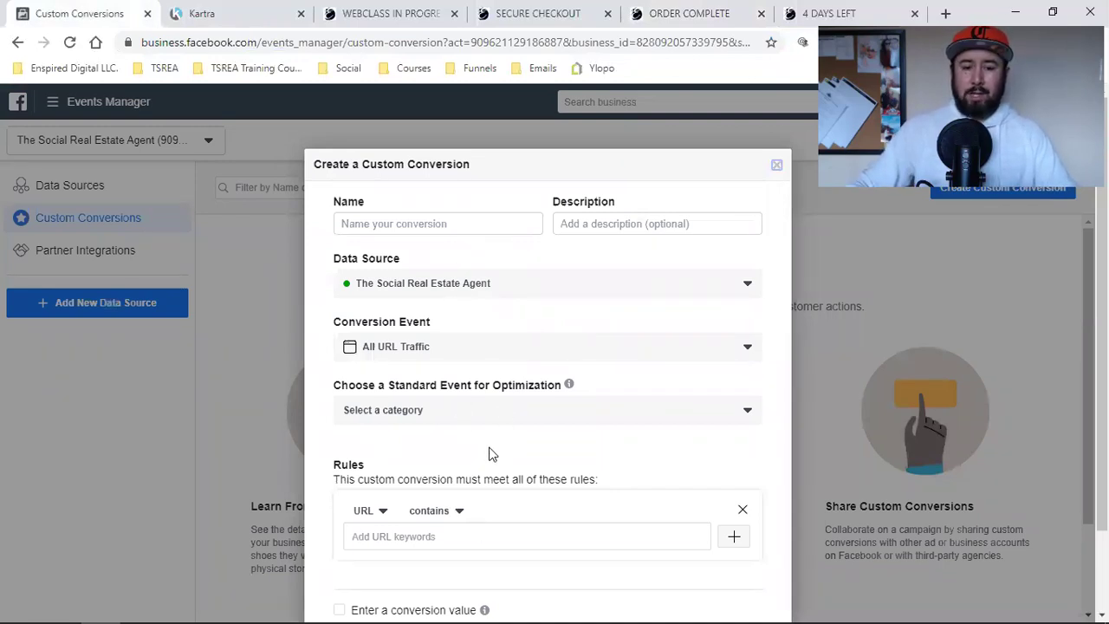
{"action": "left_click", "coordinate": [370, 6]}
{"action": "left_click", "coordinate": [31, 7]}
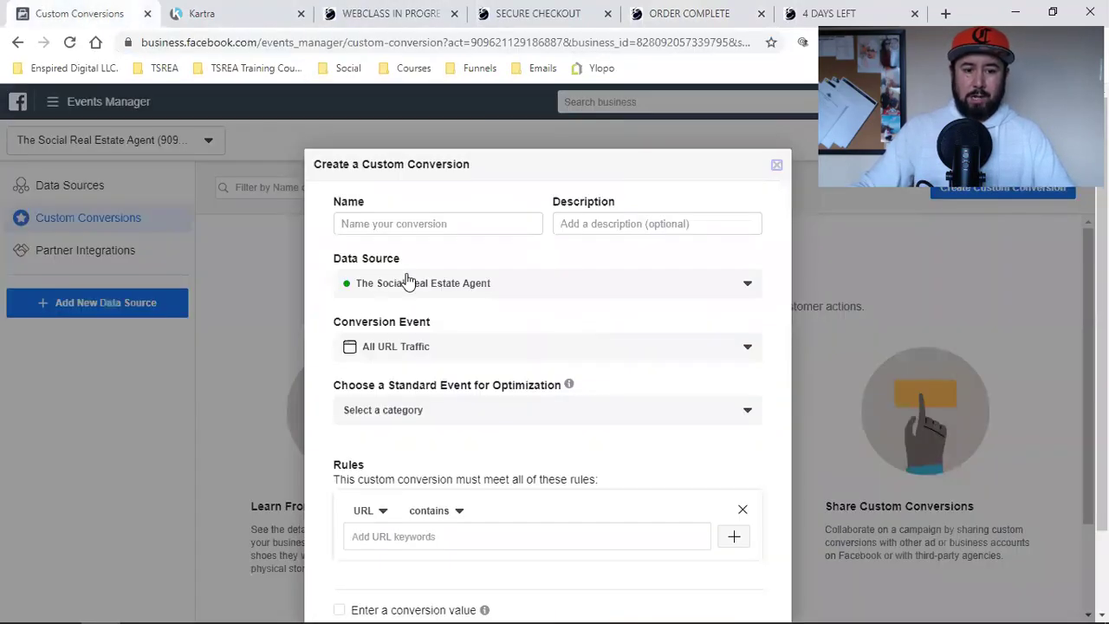
{"action": "left_click", "coordinate": [450, 221]}
{"action": "type", "text": "Webclass Resgistrants"}
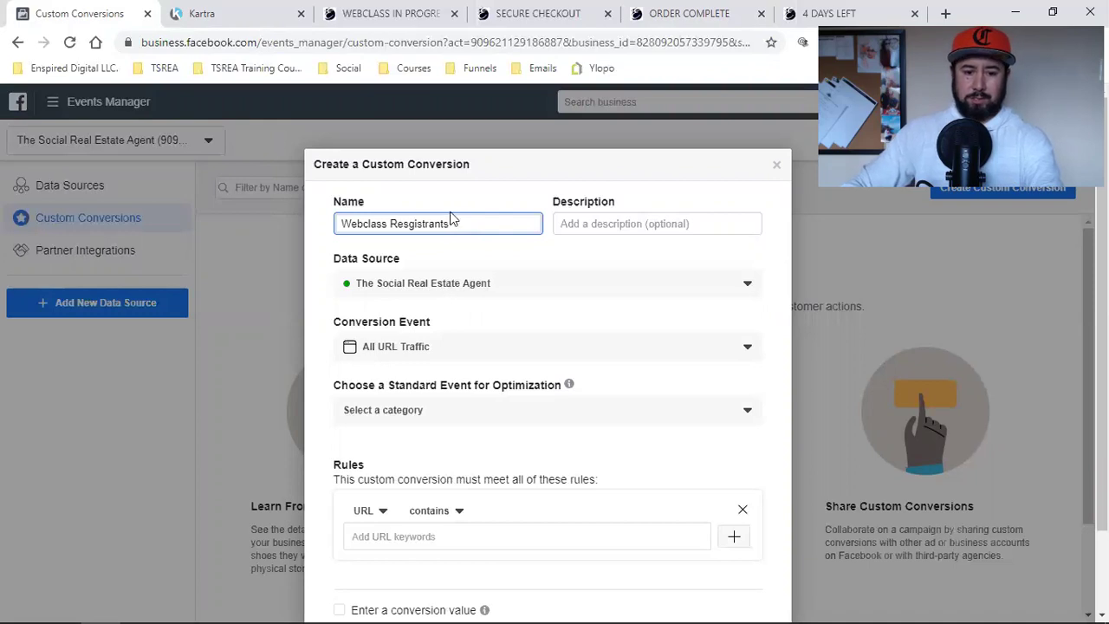
{"action": "left_click", "coordinate": [411, 224]}
{"action": "key", "text": "BackSpace"}
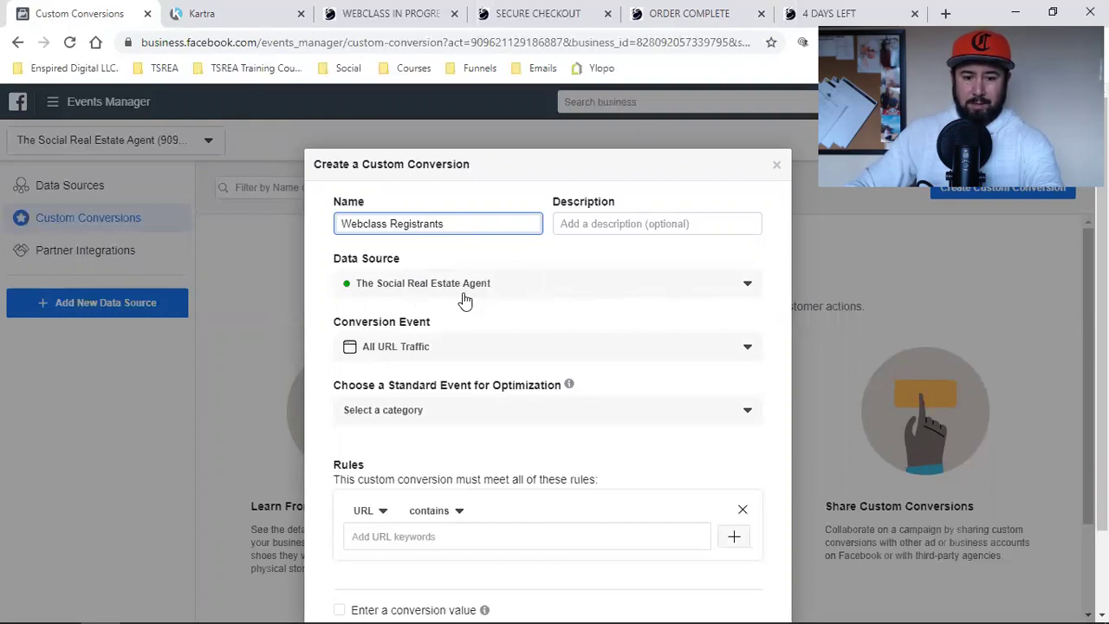
Step: Set the conversion event of the Webclass Registrants conversion to Lead
{"action": "left_click", "coordinate": [426, 350]}
{"action": "scroll", "coordinate": [565, 290], "scroll_direction": "down", "scroll_amount": 2}
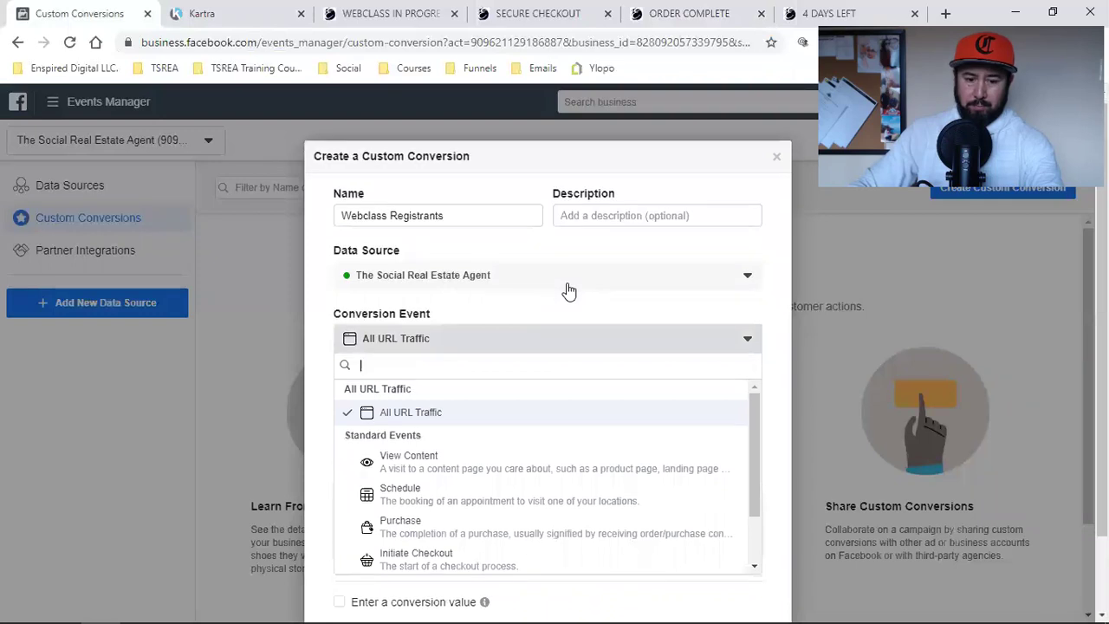
{"action": "scroll", "coordinate": [546, 408], "scroll_direction": "down", "scroll_amount": 2}
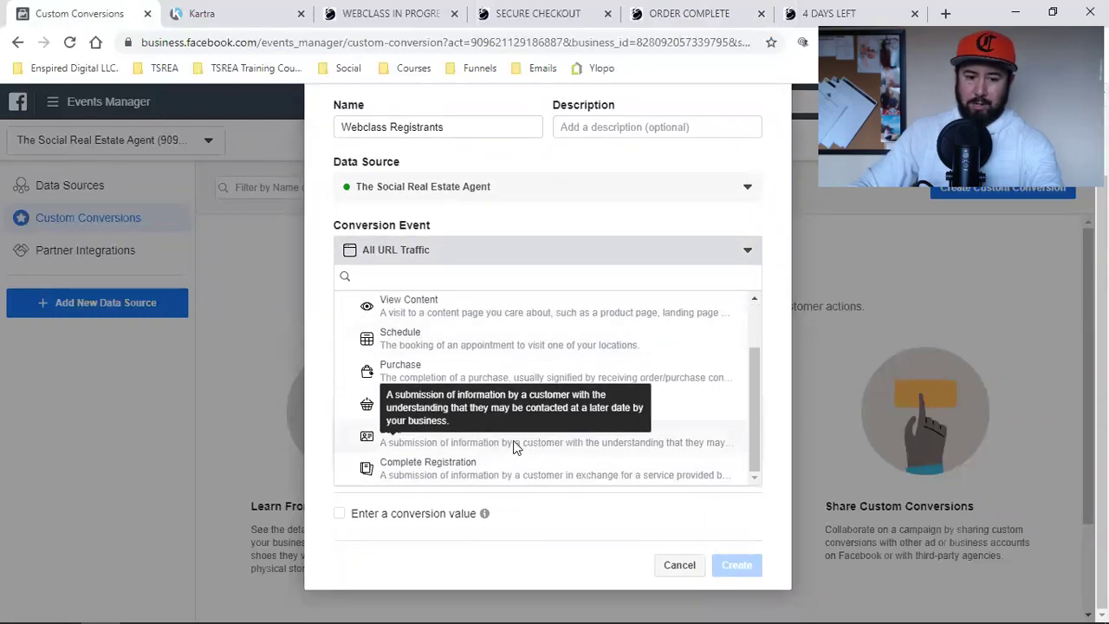
{"action": "left_click", "coordinate": [514, 444]}
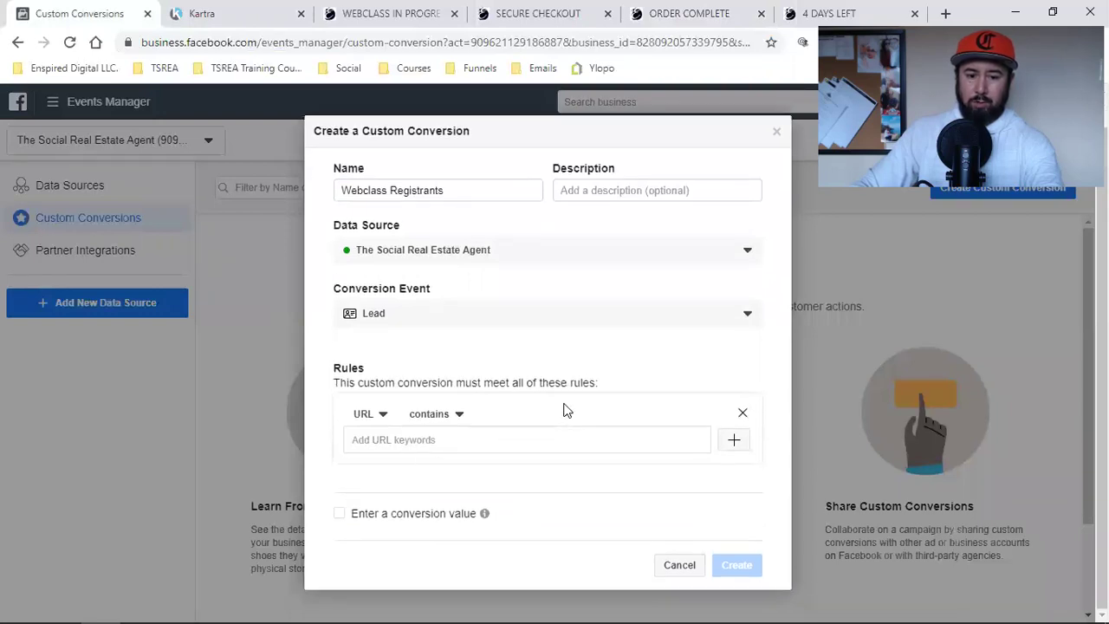
Step: Copy the web class page's address and add thesocialrealestateagent.com/webclassinprogress as the keyword of the "URL contains" rule
{"action": "left_click", "coordinate": [444, 418]}
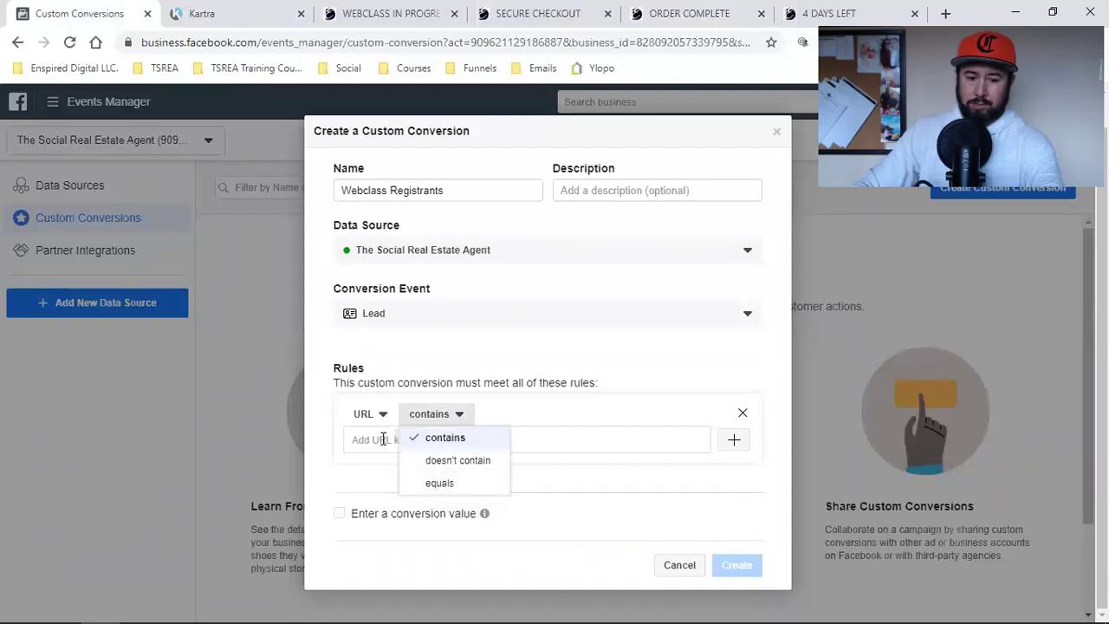
{"action": "left_click", "coordinate": [385, 13]}
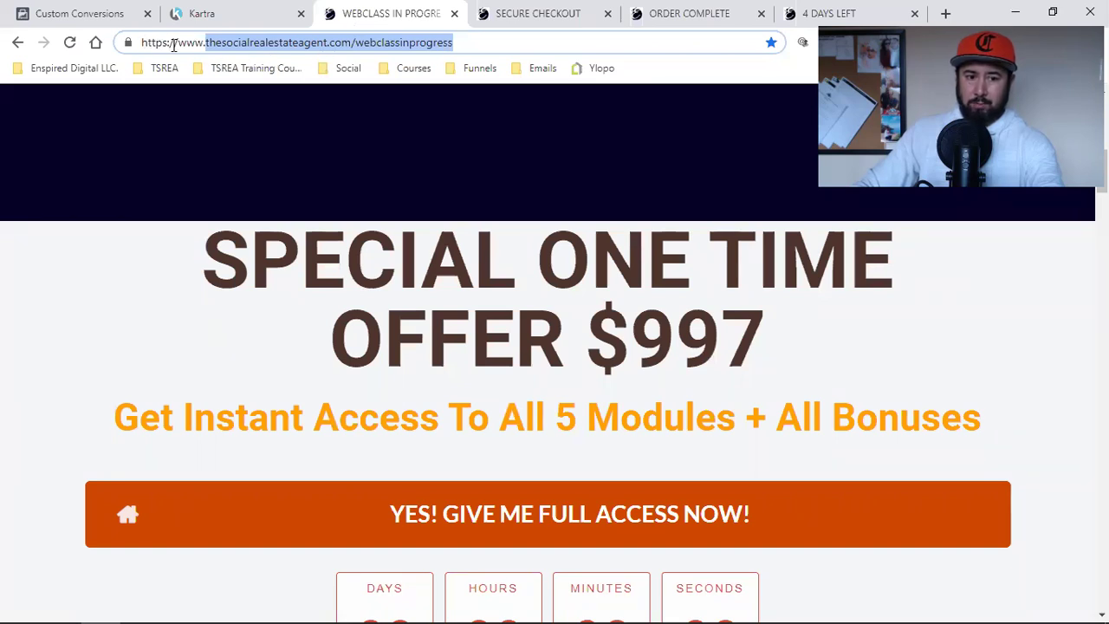
{"action": "right_click", "coordinate": [239, 51]}
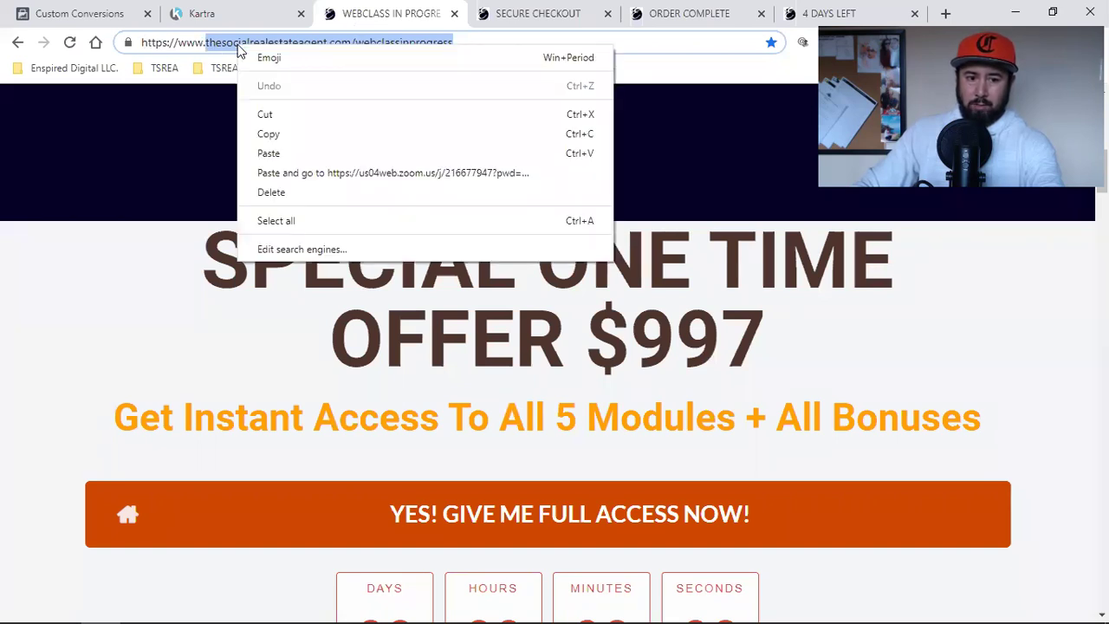
{"action": "left_click", "coordinate": [278, 134]}
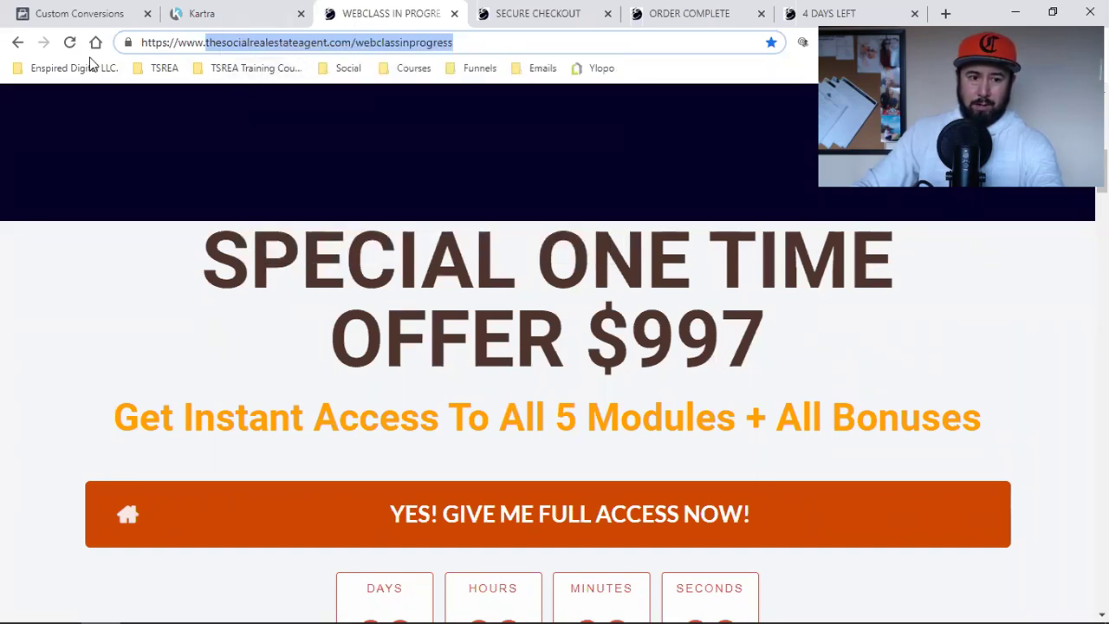
{"action": "left_click", "coordinate": [76, 15]}
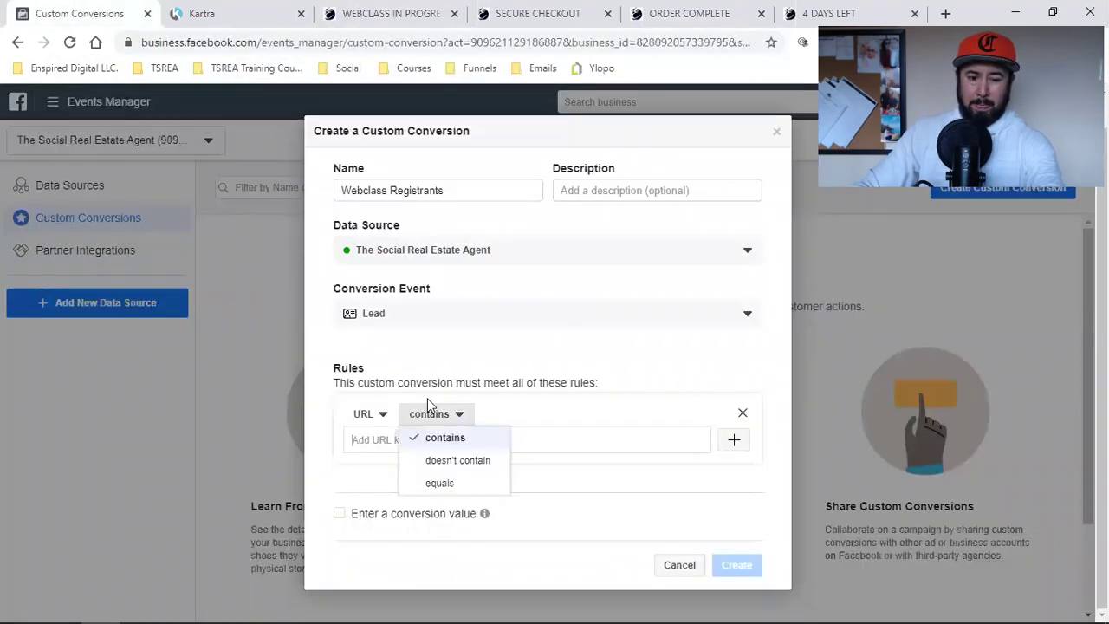
{"action": "left_click", "coordinate": [506, 442]}
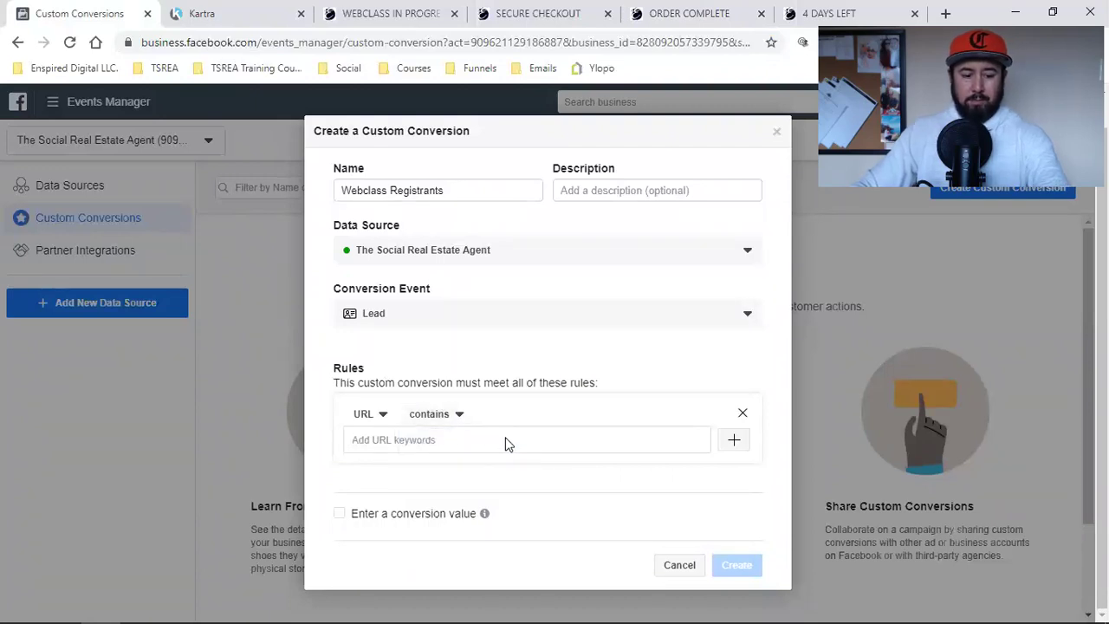
{"action": "key", "text": "ctrl+v"}
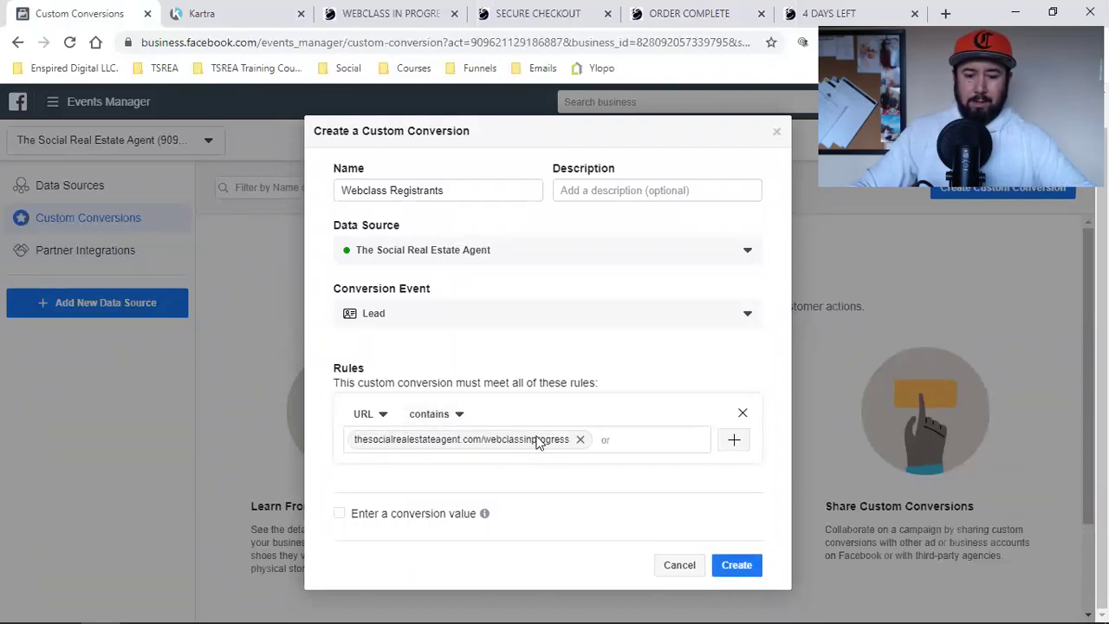
Step: Create the Webclass Registrants conversion, then dismiss the success message and the details pane
{"action": "left_click", "coordinate": [737, 565]}
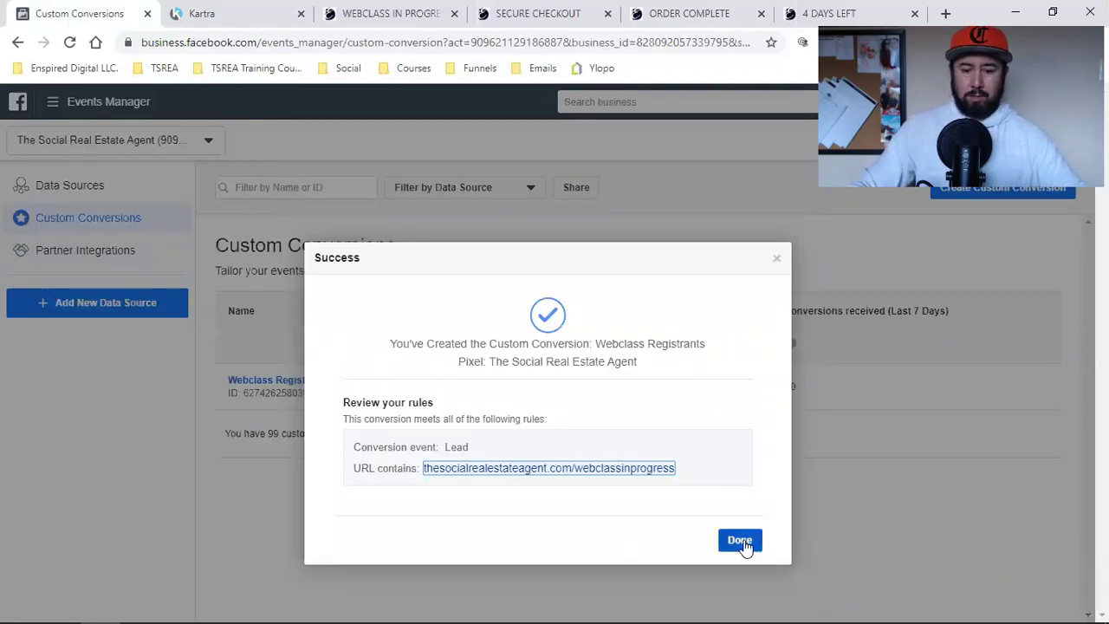
{"action": "left_click", "coordinate": [741, 542]}
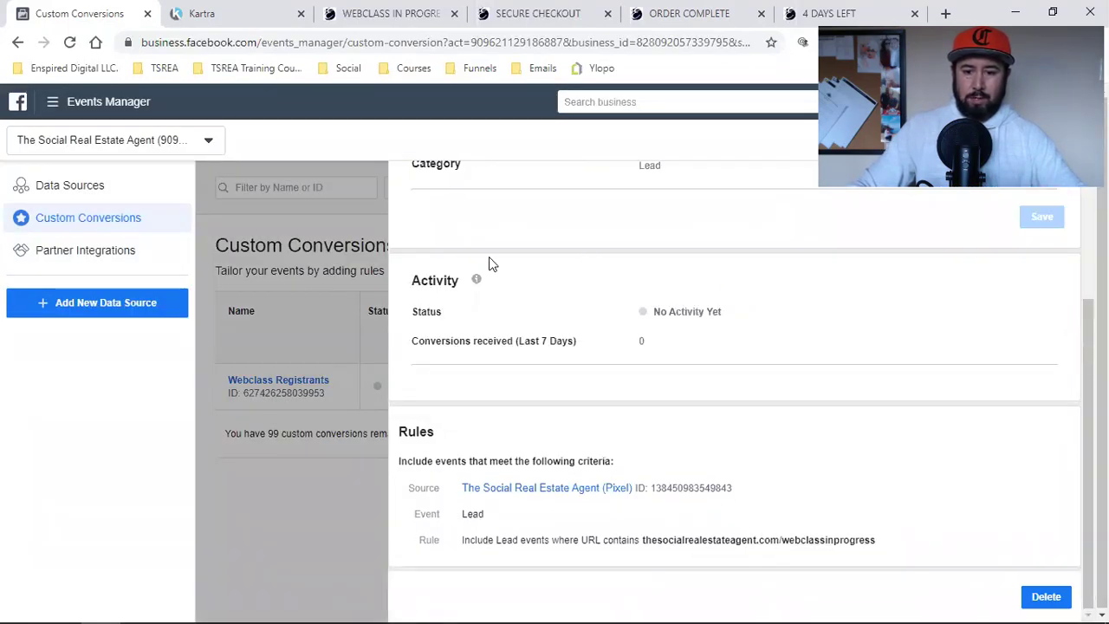
{"action": "left_click", "coordinate": [307, 507]}
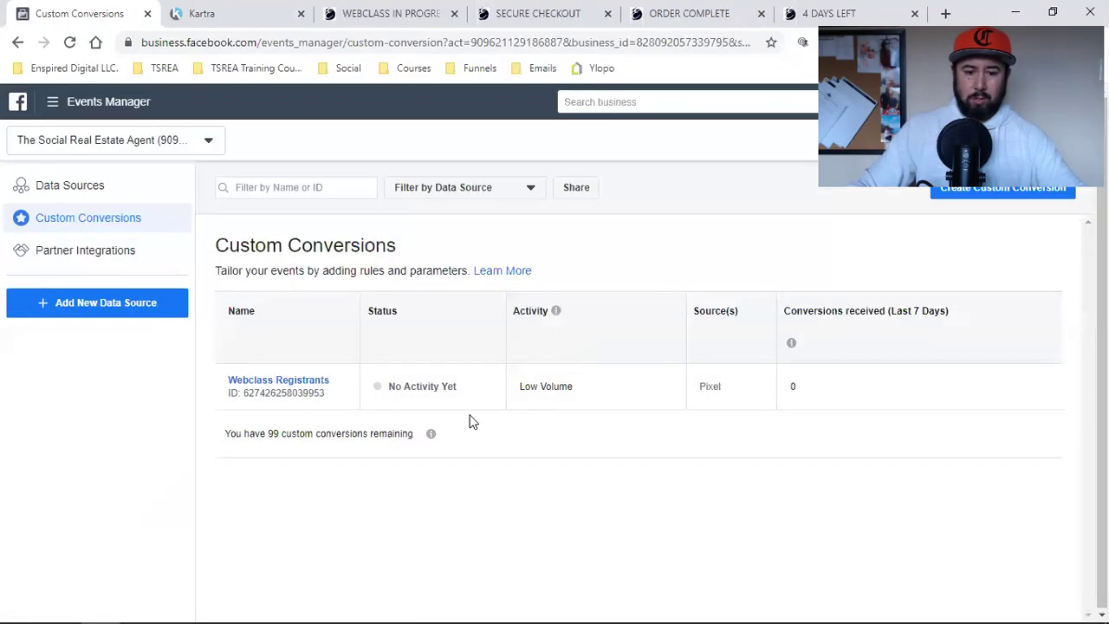
{"action": "left_click", "coordinate": [532, 7]}
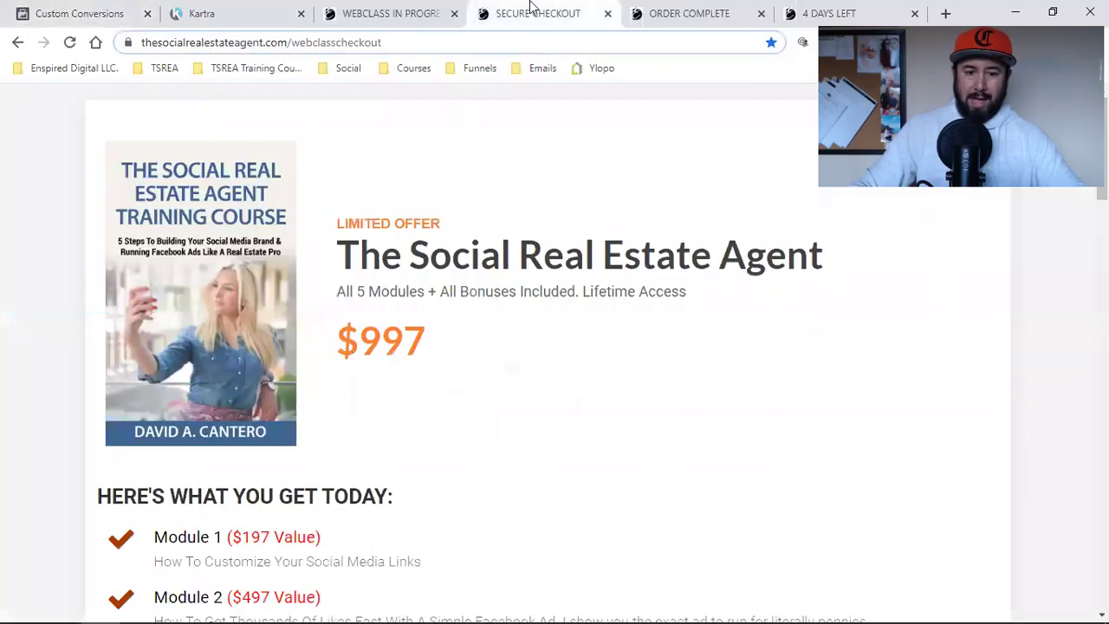
{"action": "left_click", "coordinate": [321, 40]}
{"action": "left_click_drag", "start_coordinate": [208, 42], "coordinate": [480, 46]}
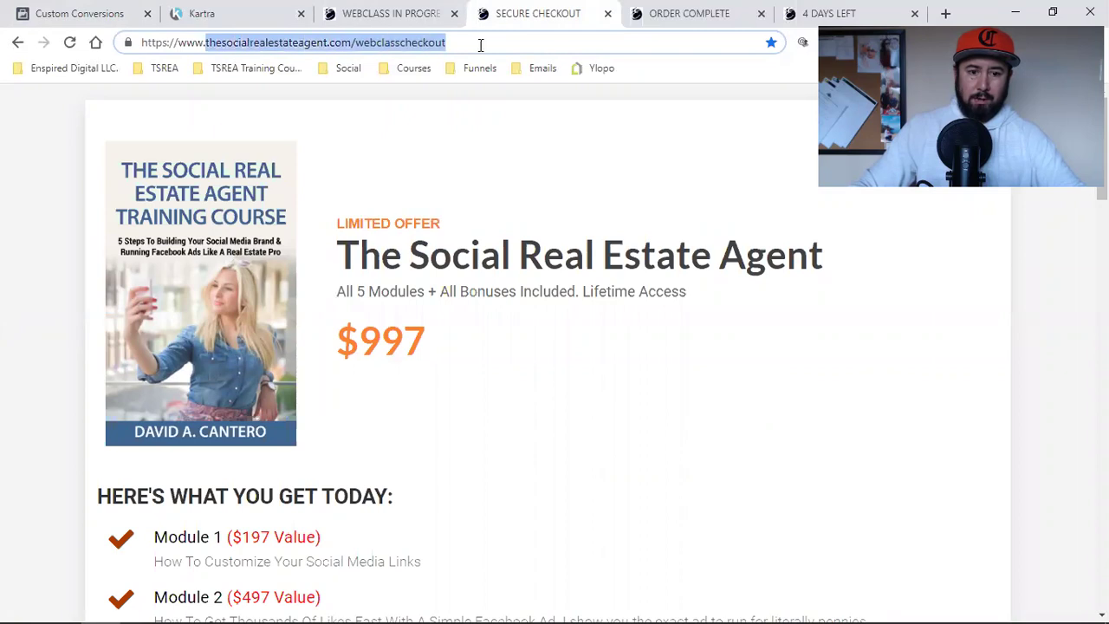
{"action": "right_click", "coordinate": [436, 49]}
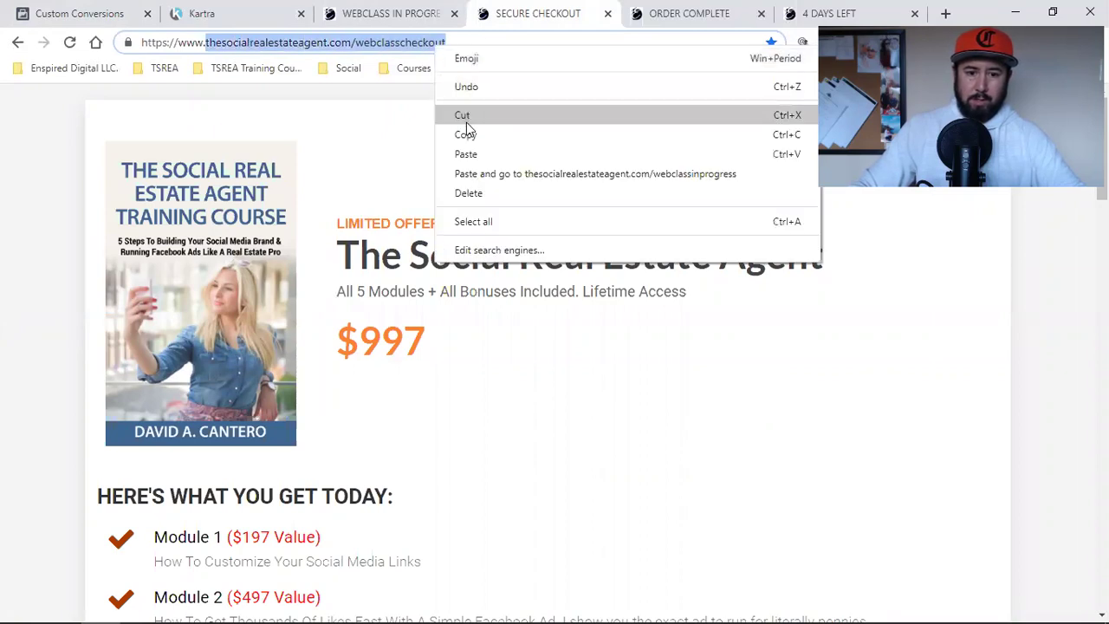
{"action": "left_click", "coordinate": [465, 134]}
Step: Return to Events Manager and start another custom conversion named "TSREA ATC"
{"action": "left_click", "coordinate": [83, 13]}
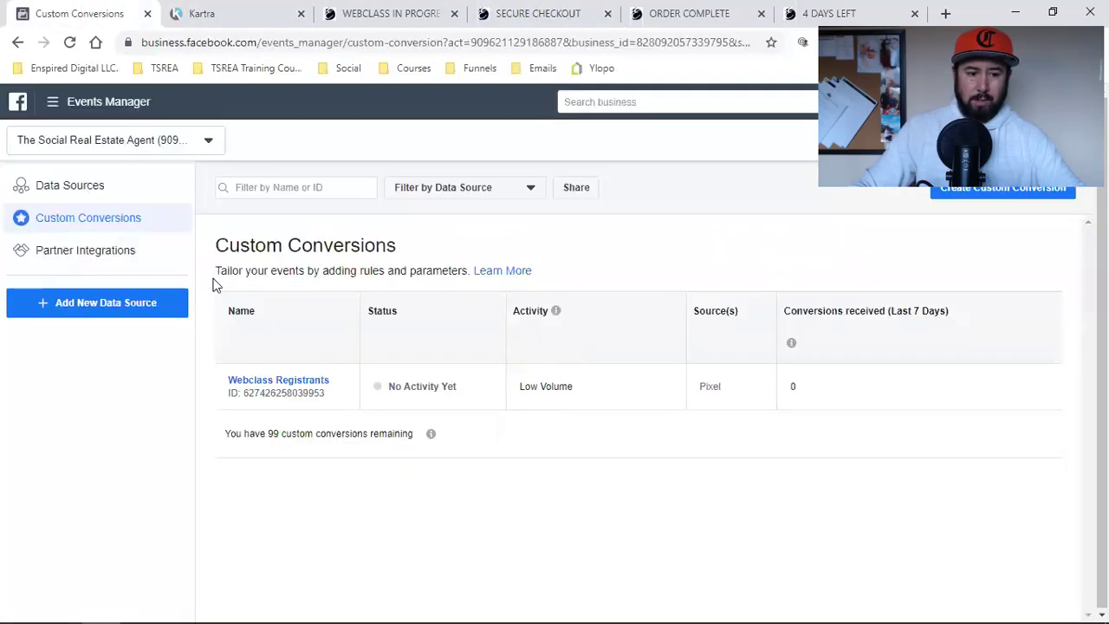
{"action": "left_click", "coordinate": [993, 198]}
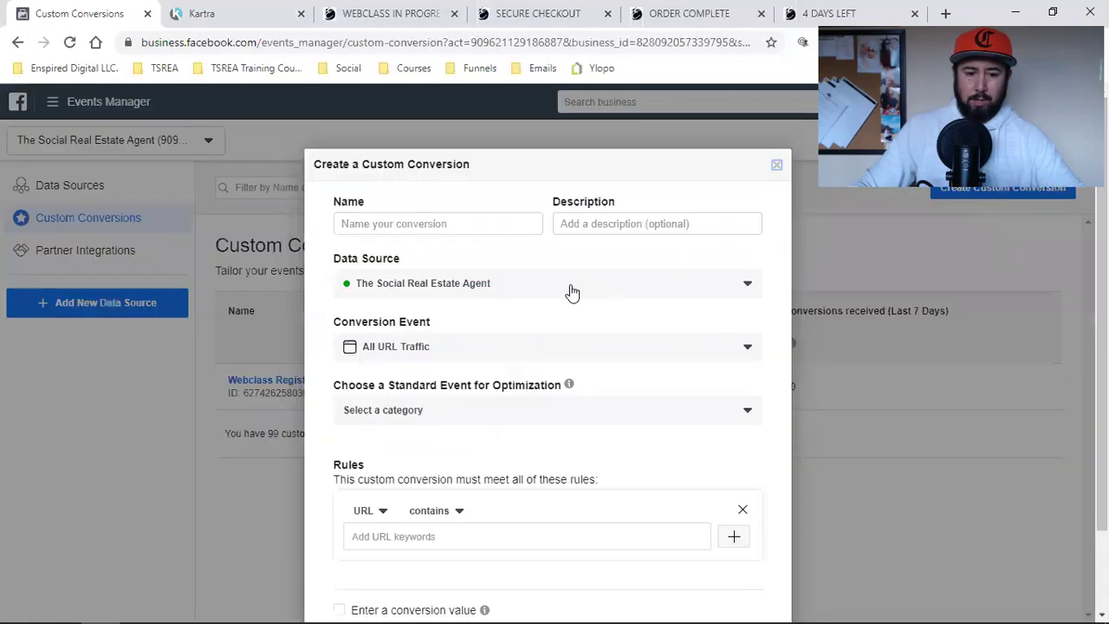
{"action": "left_click", "coordinate": [397, 223]}
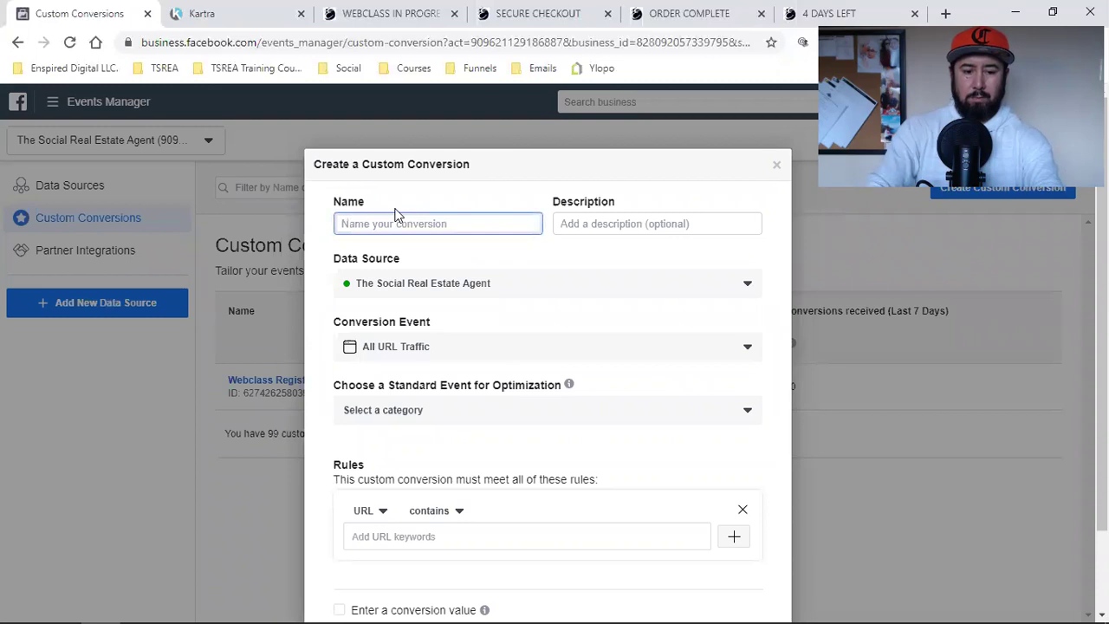
{"action": "type", "text": "TSREA ATC"}
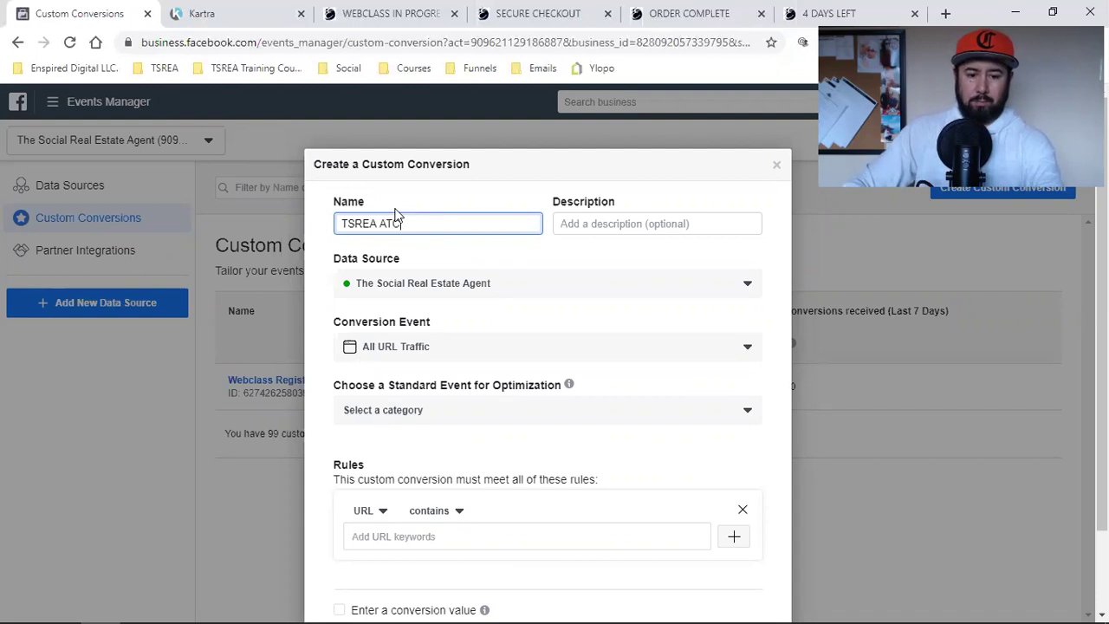
Step: Set the conversion event to Initiate Checkout and add thesocialrealestateagent.com/webclasscheckout as the keyword of the "URL contains" rule
{"action": "left_click", "coordinate": [414, 347]}
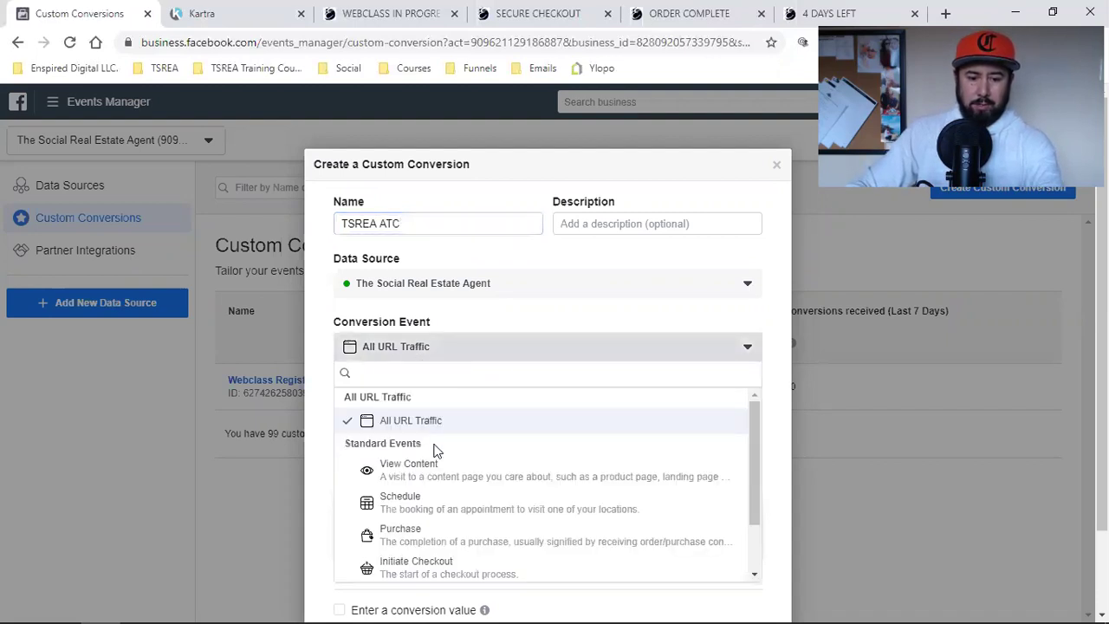
{"action": "left_click", "coordinate": [421, 561]}
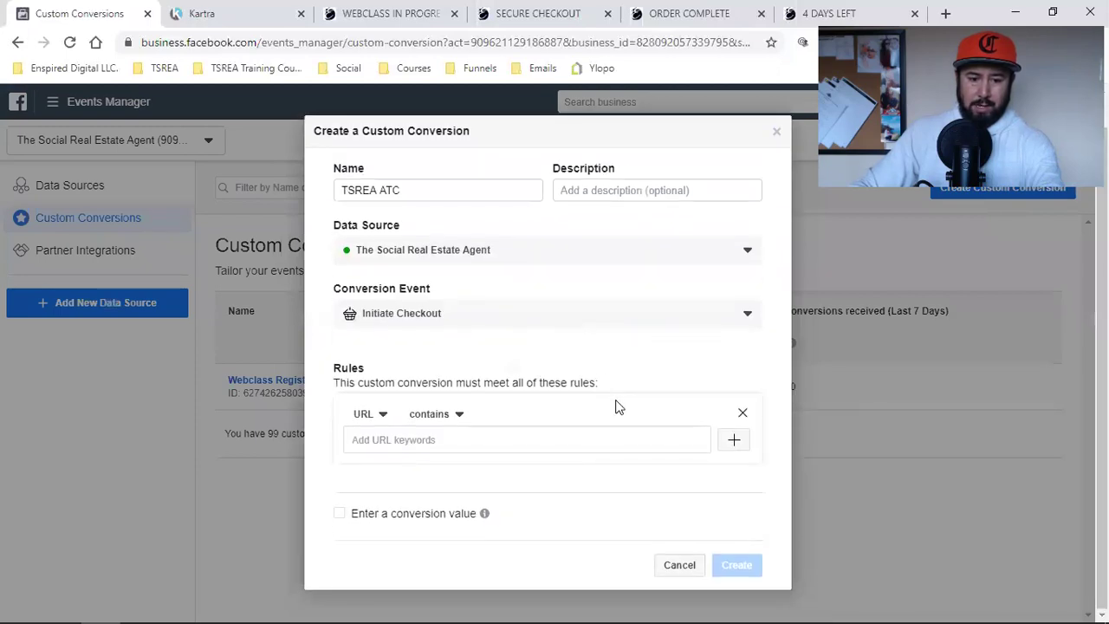
{"action": "left_click", "coordinate": [394, 446]}
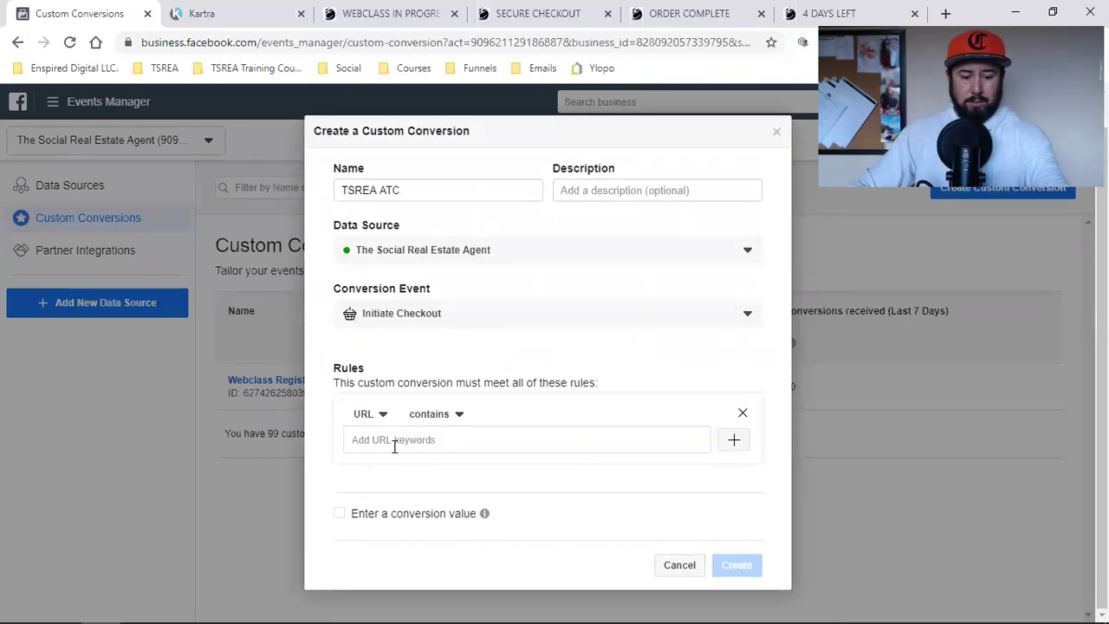
{"action": "key", "text": "ctrl+v"}
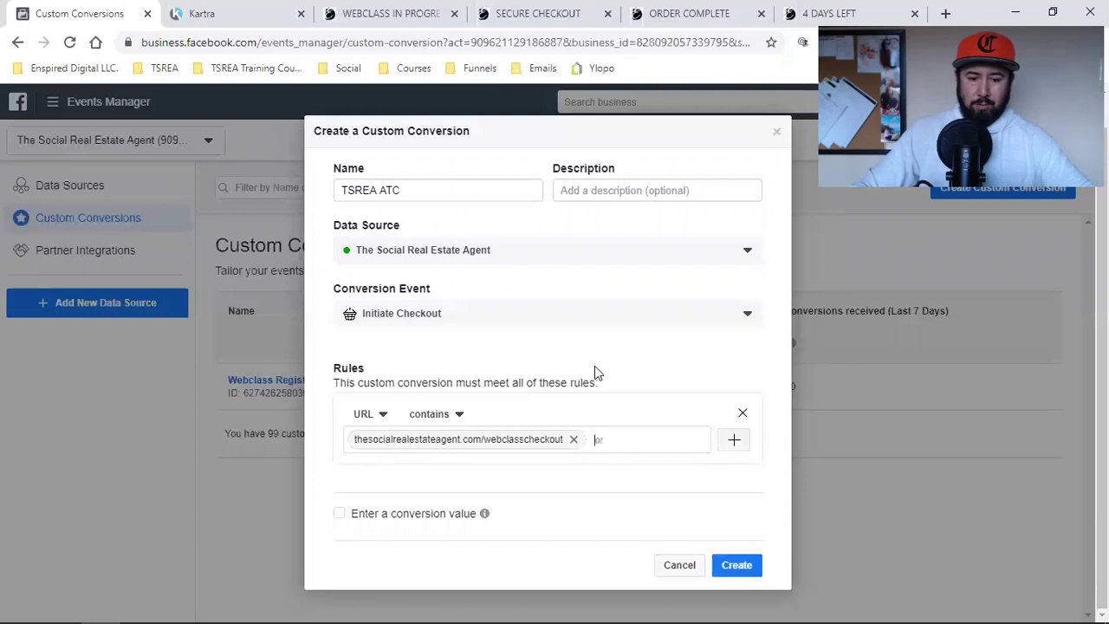
Step: Create the TSREA ATC conversion, then dismiss the success message and the details pane
{"action": "left_click", "coordinate": [734, 563]}
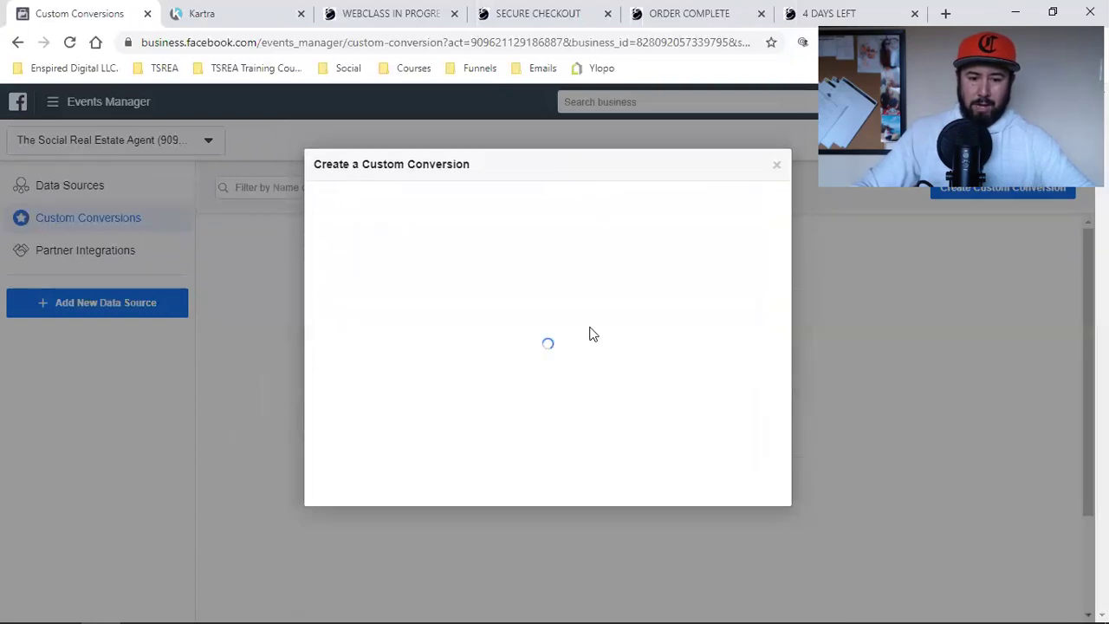
{"action": "left_click", "coordinate": [742, 542]}
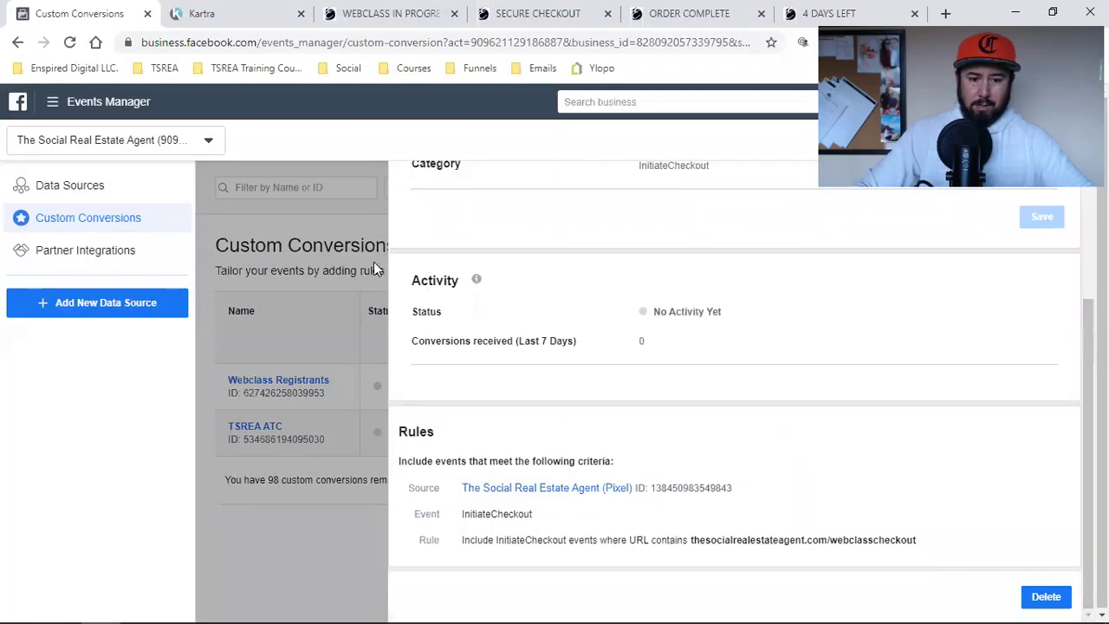
{"action": "left_click", "coordinate": [286, 311]}
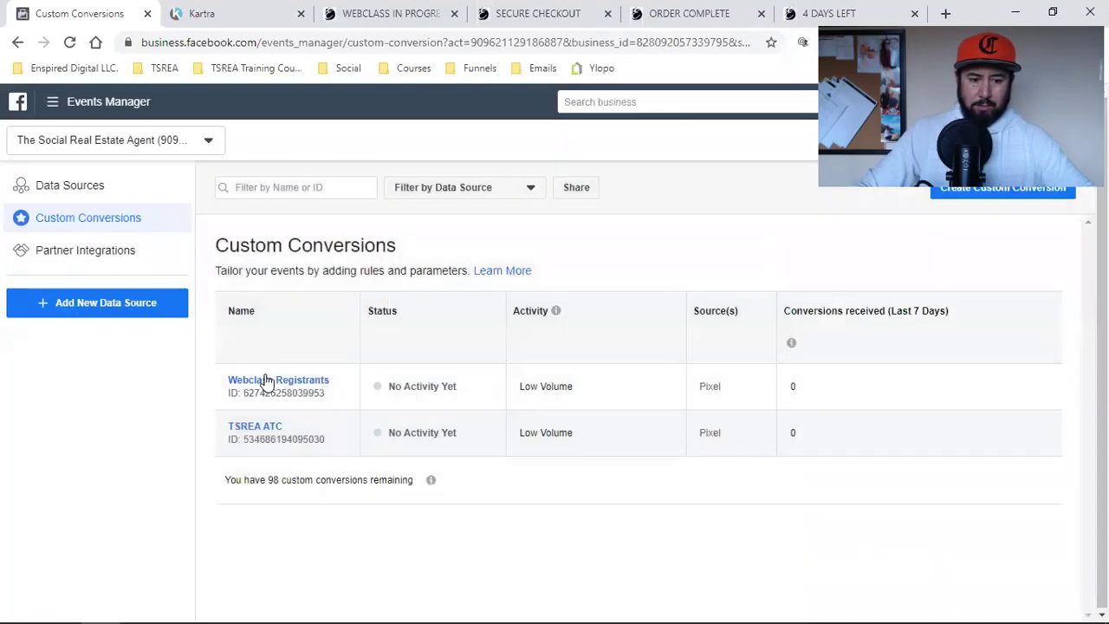
Step: Rename the Webclass Registrants conversion as "TSREA Webclass Registrants", save it and close its details pane
{"action": "left_click", "coordinate": [267, 382]}
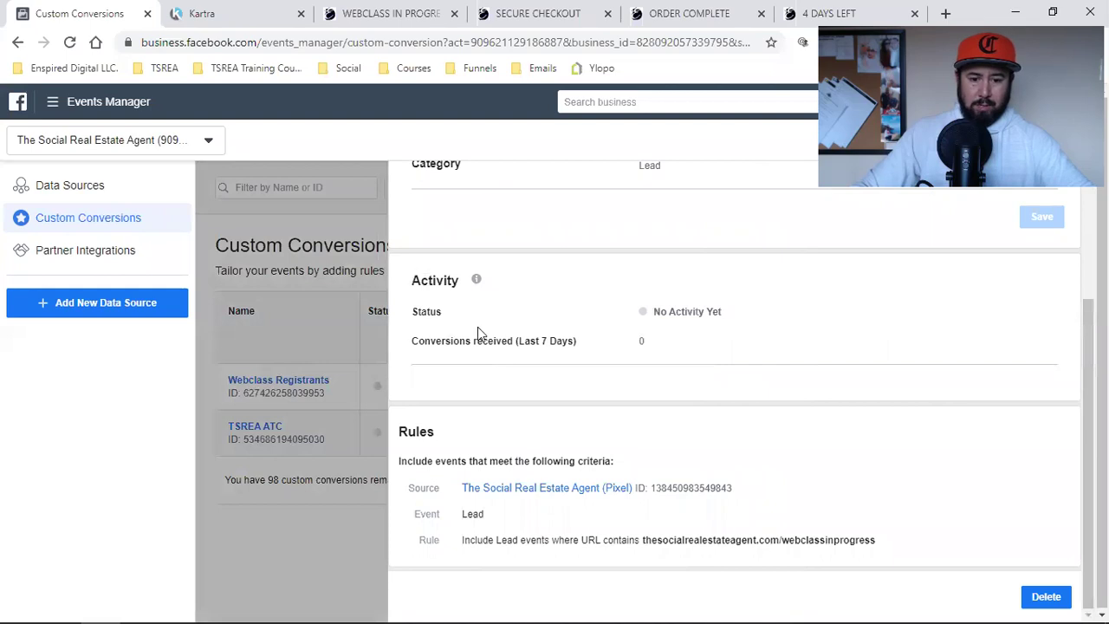
{"action": "left_click", "coordinate": [465, 263]}
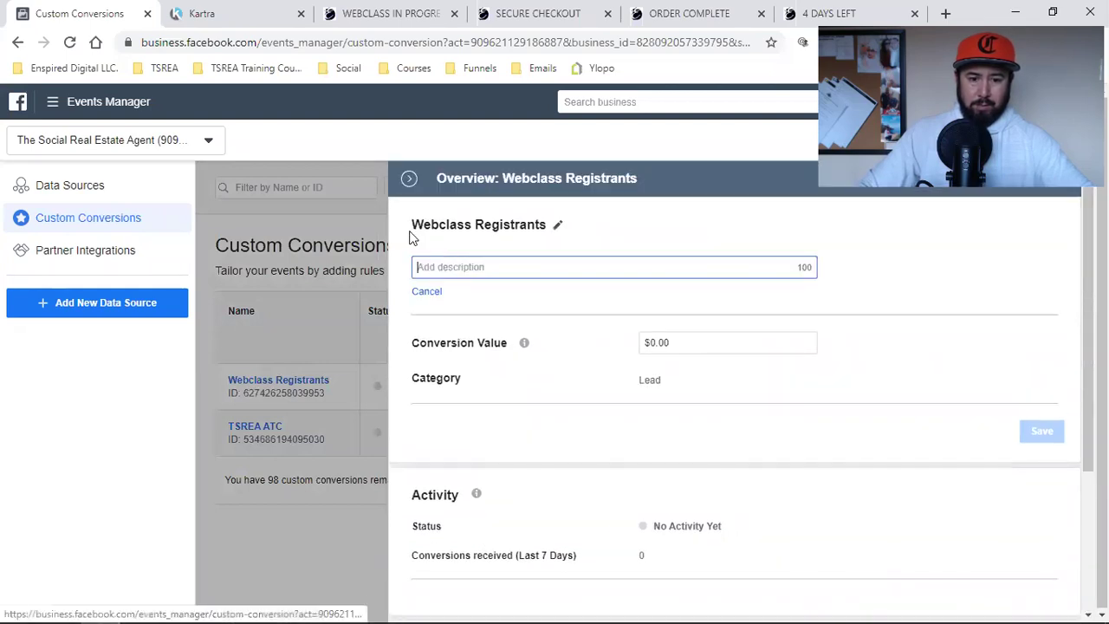
{"action": "left_click", "coordinate": [556, 227]}
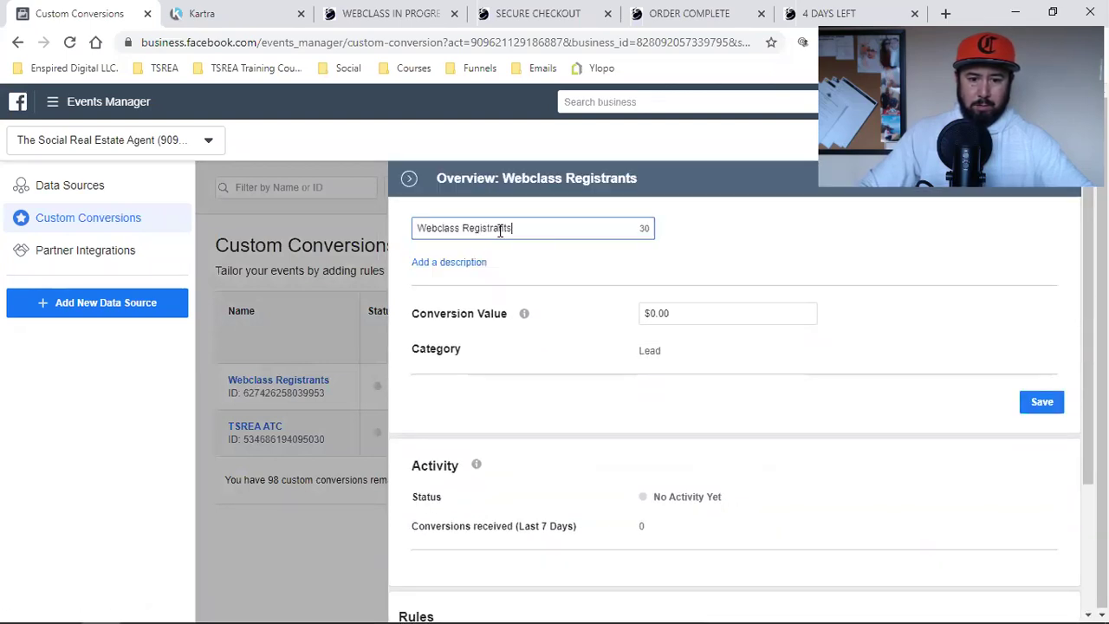
{"action": "left_click", "coordinate": [421, 228]}
{"action": "type", "text": "TSREA"}
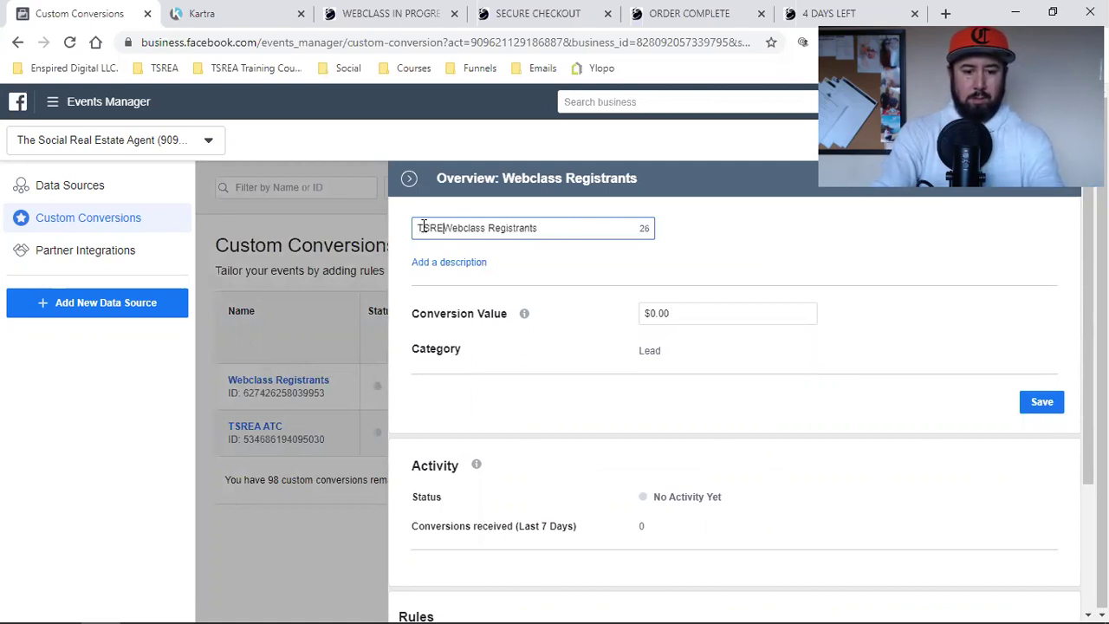
{"action": "left_click", "coordinate": [1027, 401]}
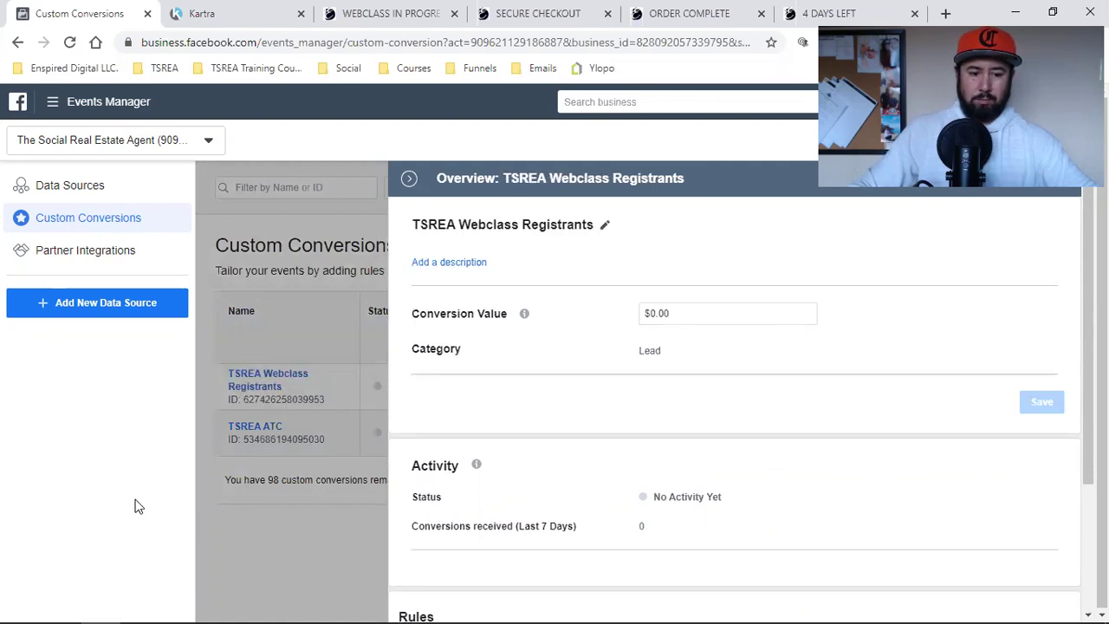
{"action": "left_click", "coordinate": [409, 178]}
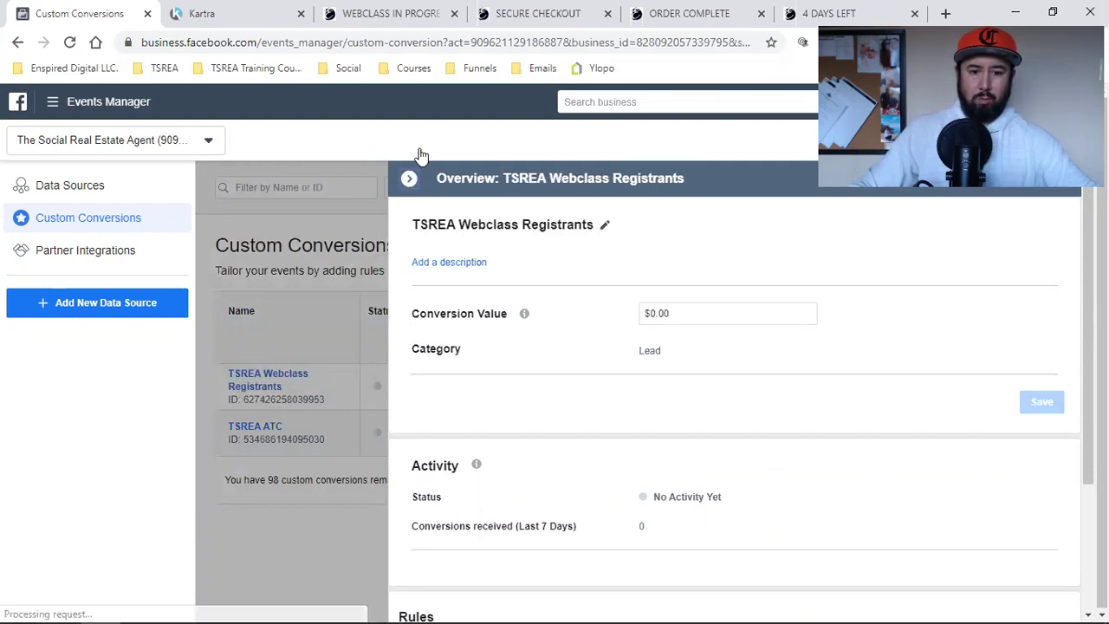
Step: Close the web class in progress and secure checkout pages
{"action": "left_click", "coordinate": [412, 15]}
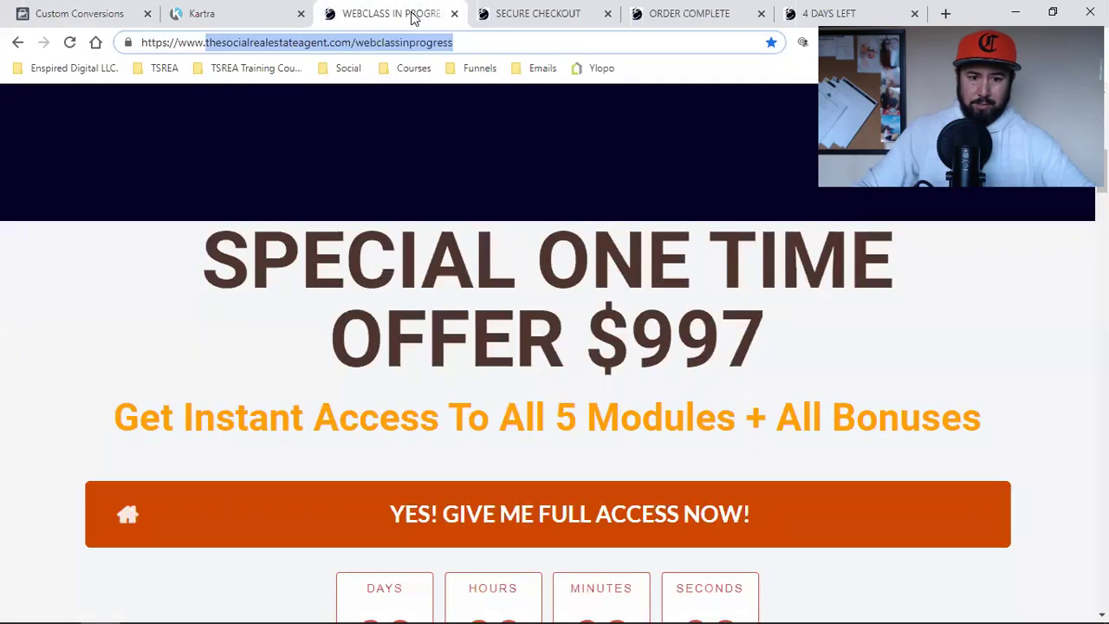
{"action": "left_click", "coordinate": [455, 15]}
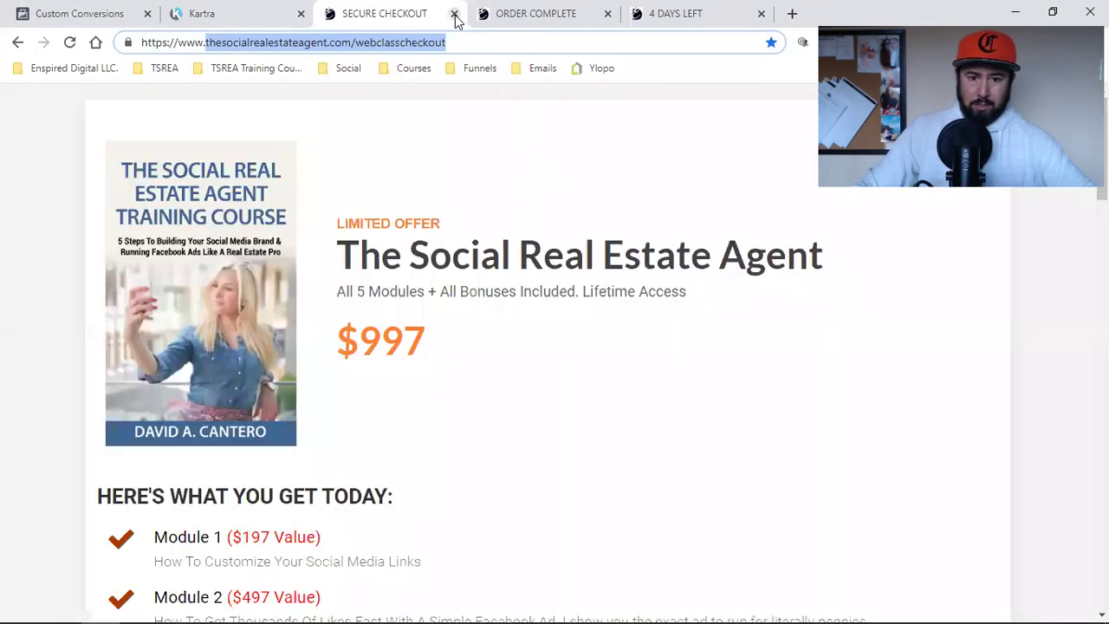
{"action": "left_click", "coordinate": [455, 15]}
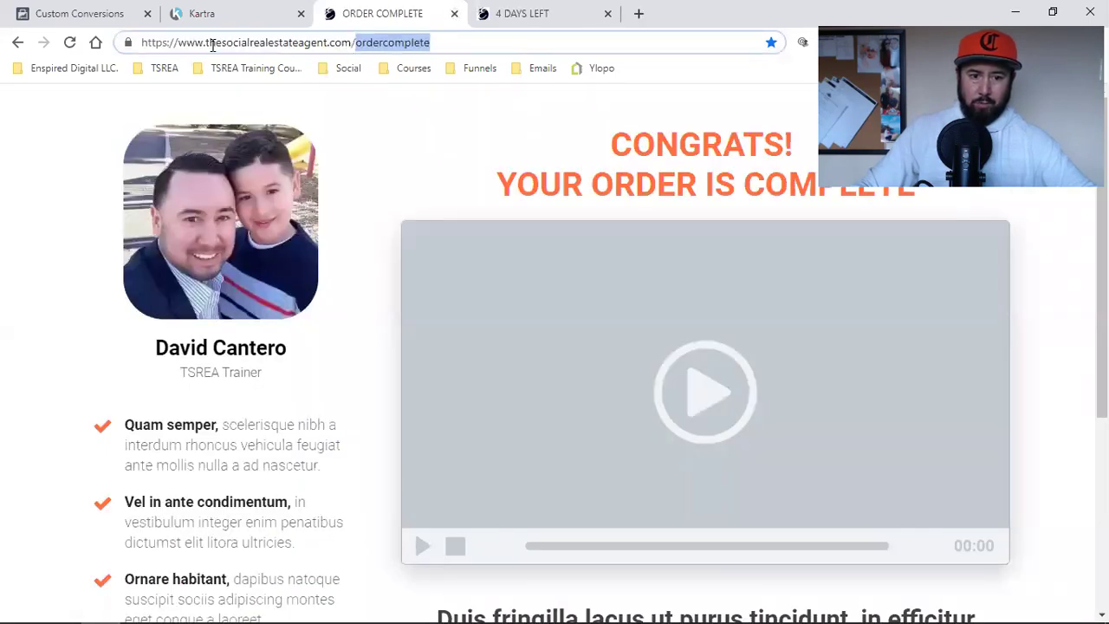
{"action": "left_click_drag", "start_coordinate": [205, 44], "coordinate": [451, 57]}
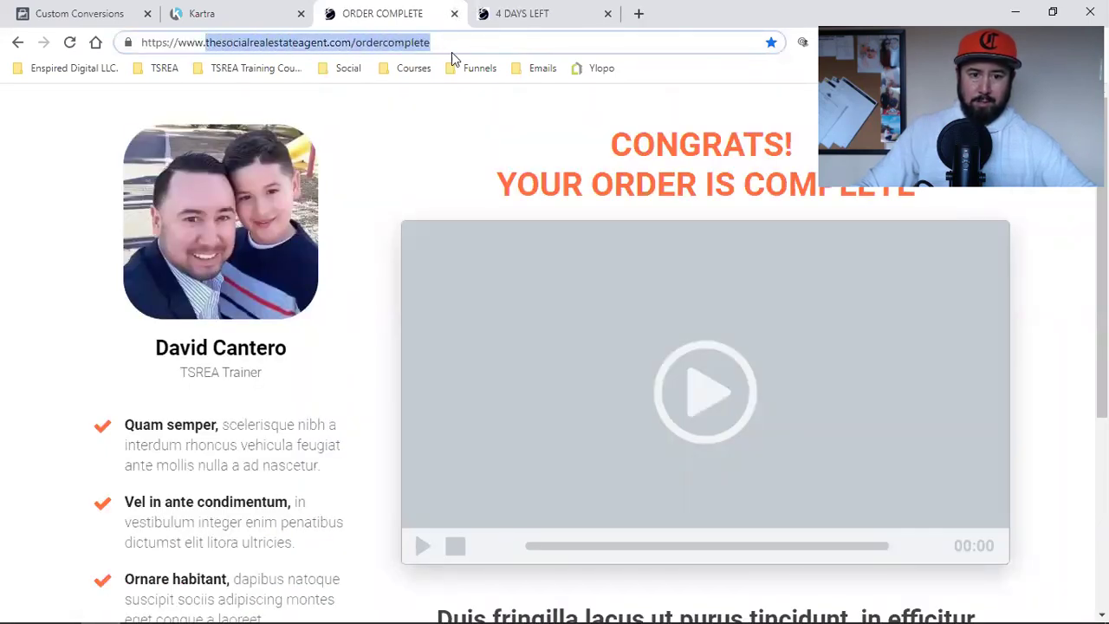
{"action": "right_click", "coordinate": [386, 52]}
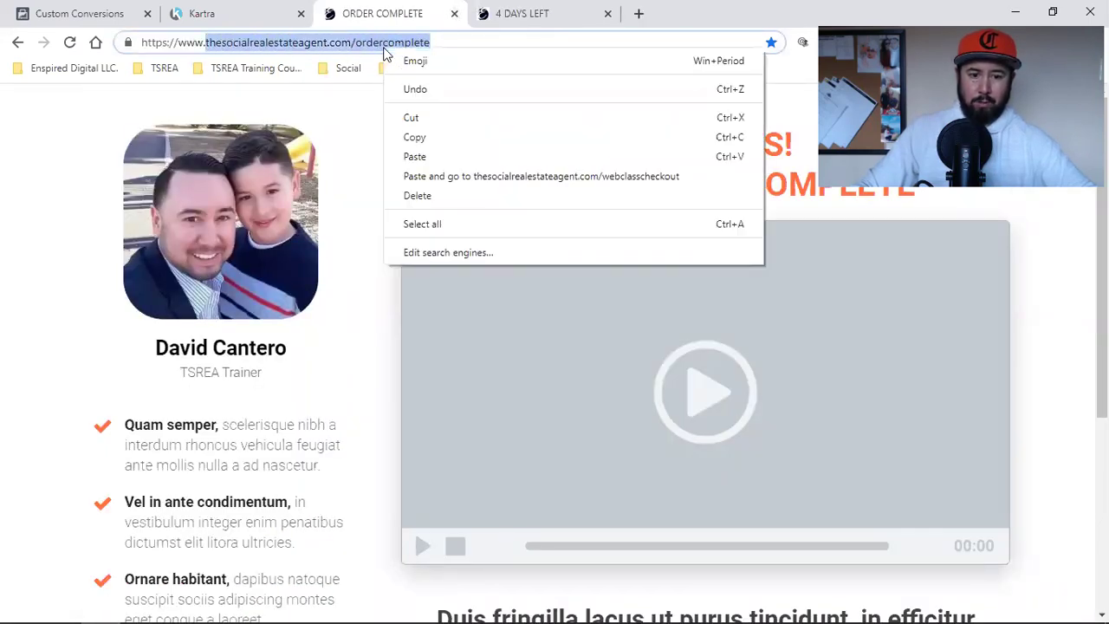
{"action": "left_click", "coordinate": [437, 140]}
{"action": "scroll", "coordinate": [656, 396], "scroll_direction": "down", "scroll_amount": 4}
{"action": "scroll", "coordinate": [648, 401], "scroll_direction": "up", "scroll_amount": 4}
{"action": "scroll", "coordinate": [643, 447], "scroll_direction": "down", "scroll_amount": 4}
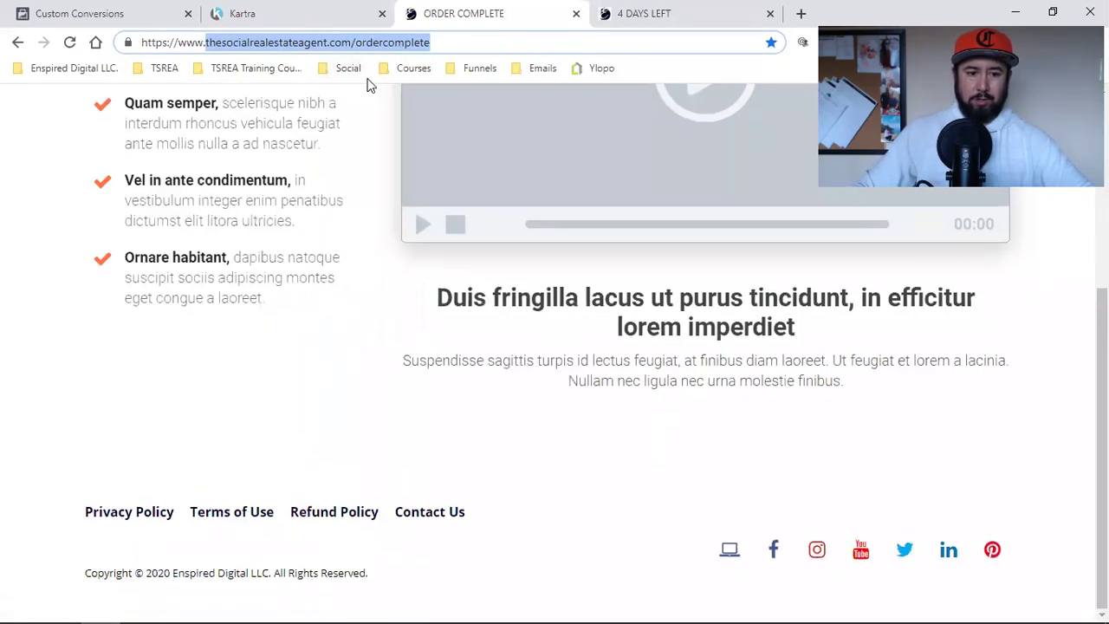
Step: Return to Events Manager and start another custom conversion named "TSREA Course Students"
{"action": "left_click", "coordinate": [82, 11]}
{"action": "left_click", "coordinate": [1061, 199]}
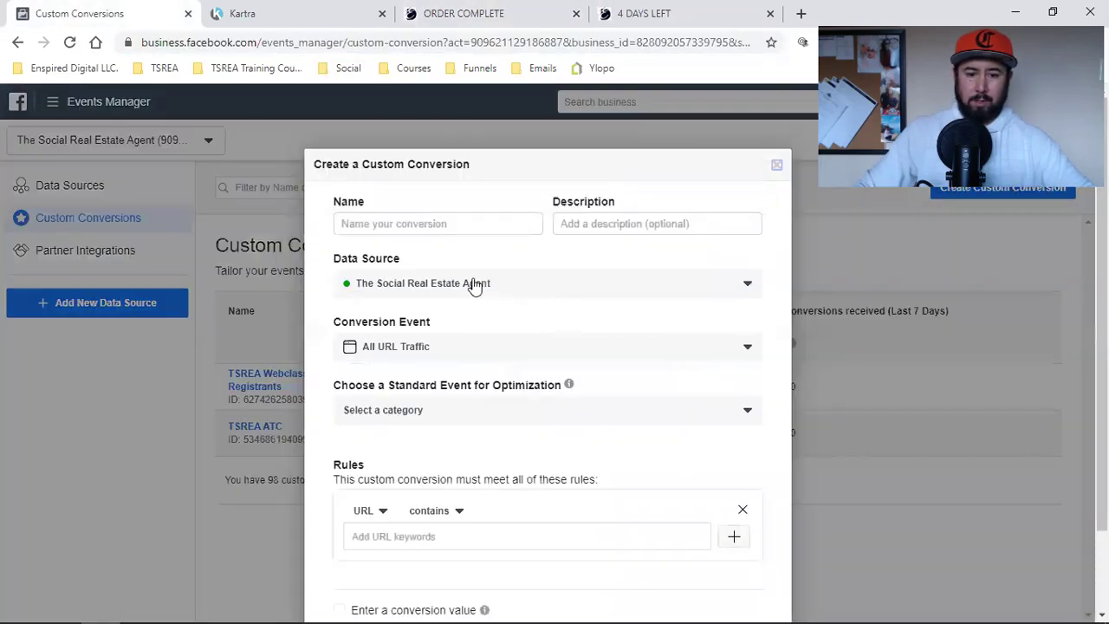
{"action": "left_click", "coordinate": [451, 222]}
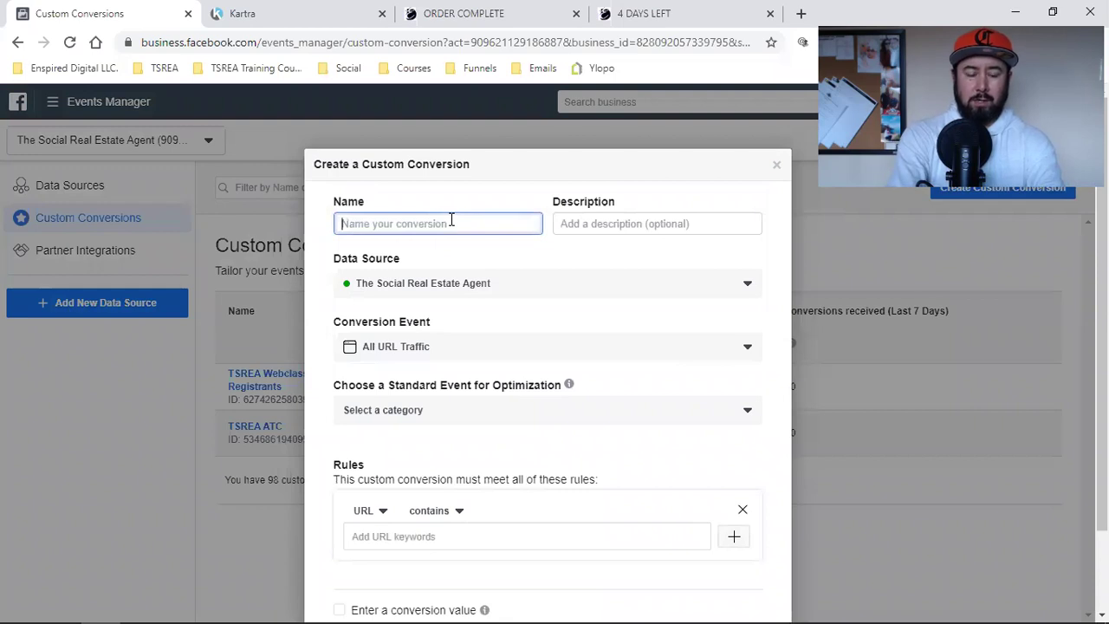
{"action": "type", "text": "SREA Course Studen"}
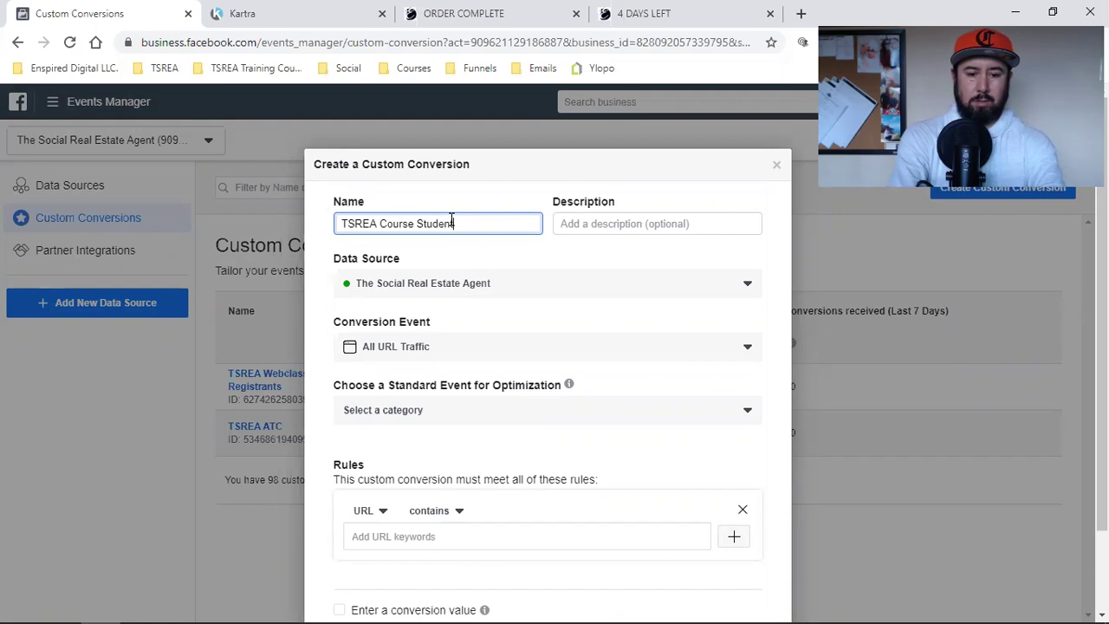
{"action": "type", "text": "ts"}
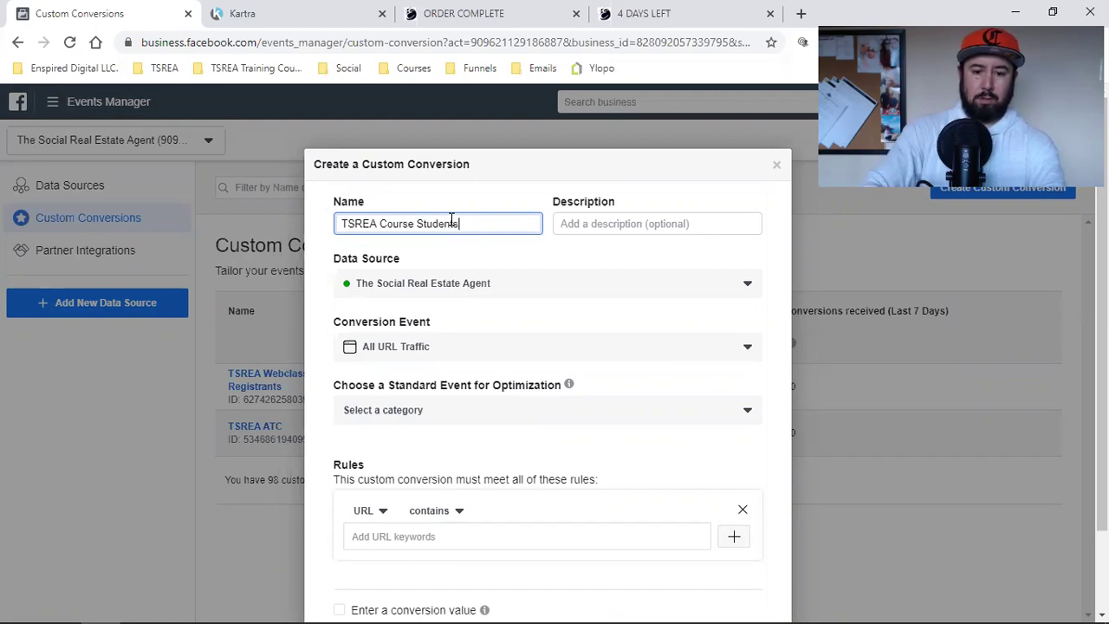
Step: Set the conversion event to Purchase, add thesocialrealestateagent.com/ordercomplete as the "URL contains" keyword, and create the conversion
{"action": "left_click", "coordinate": [436, 349]}
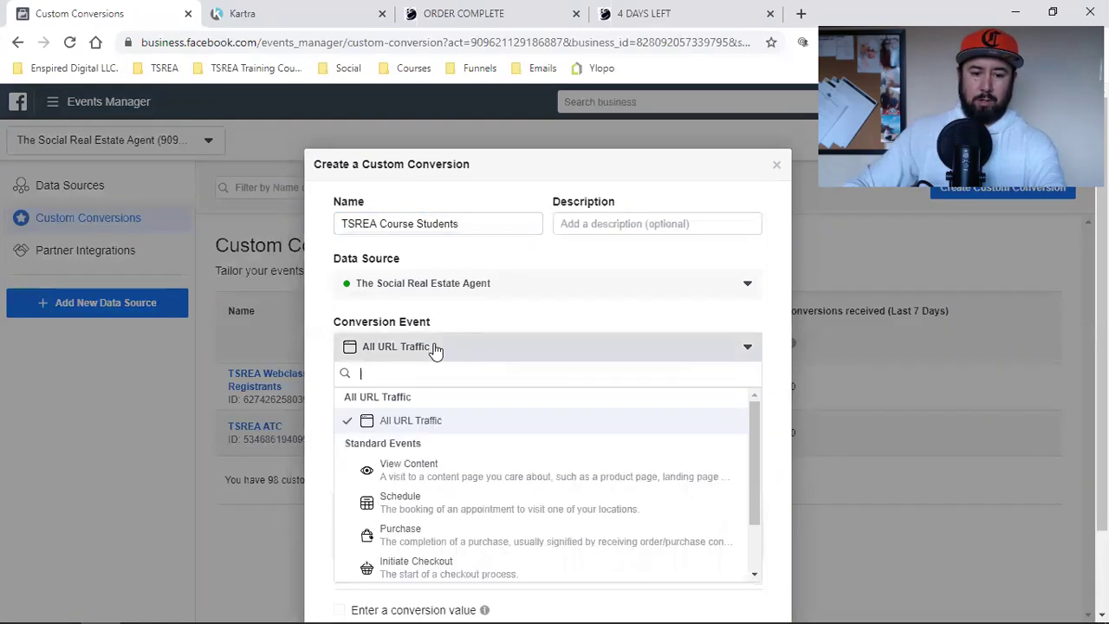
{"action": "left_click", "coordinate": [410, 539]}
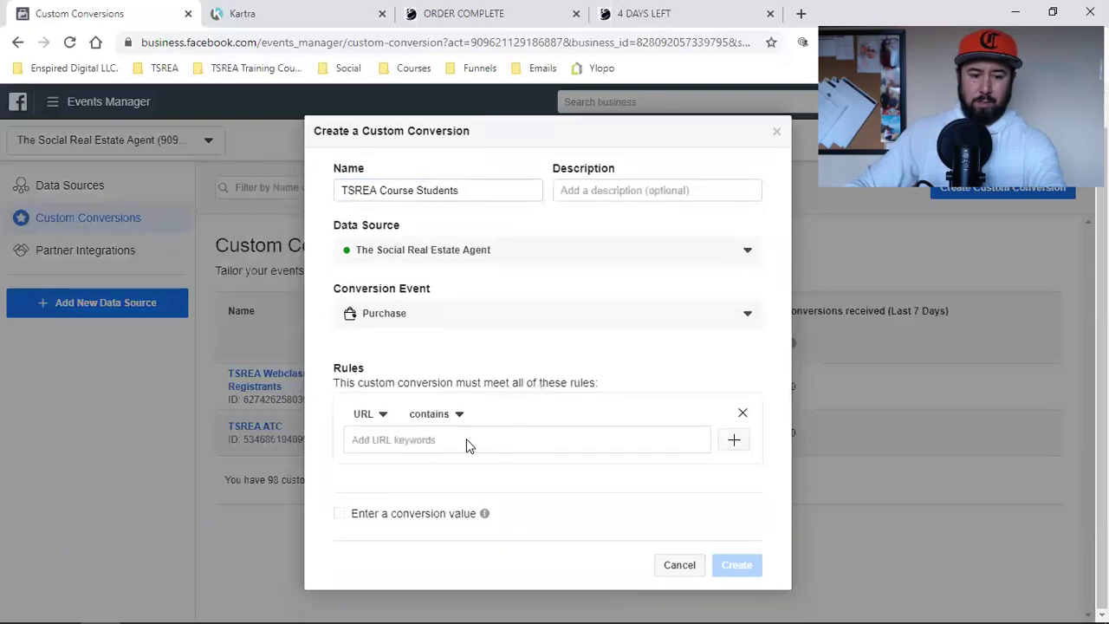
{"action": "left_click", "coordinate": [466, 439]}
{"action": "key", "text": "ctrl+v"}
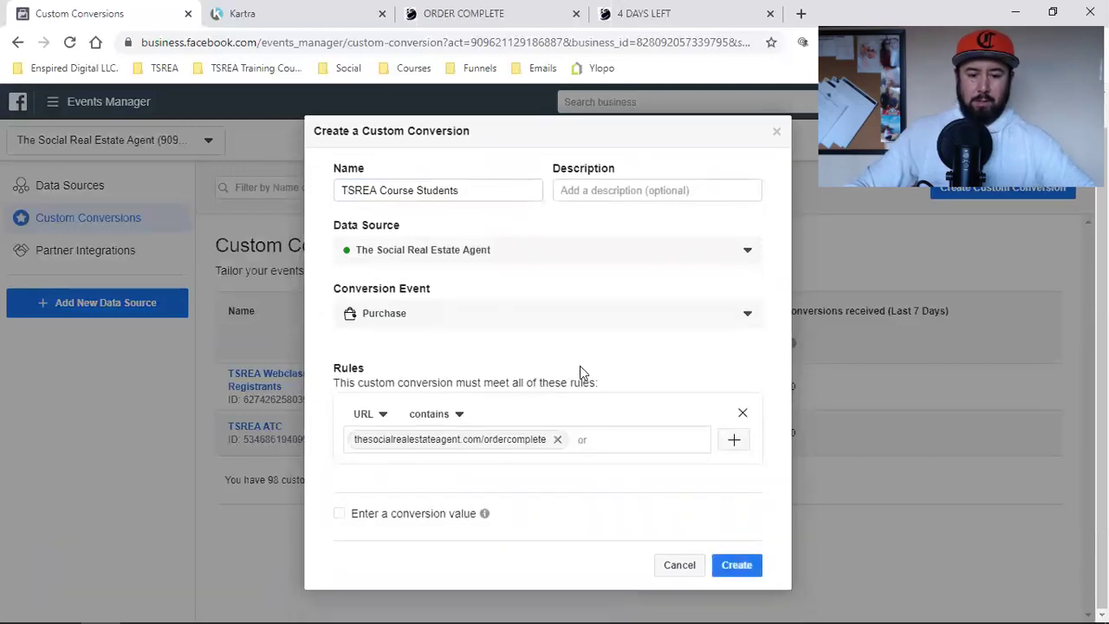
{"action": "left_click", "coordinate": [735, 564]}
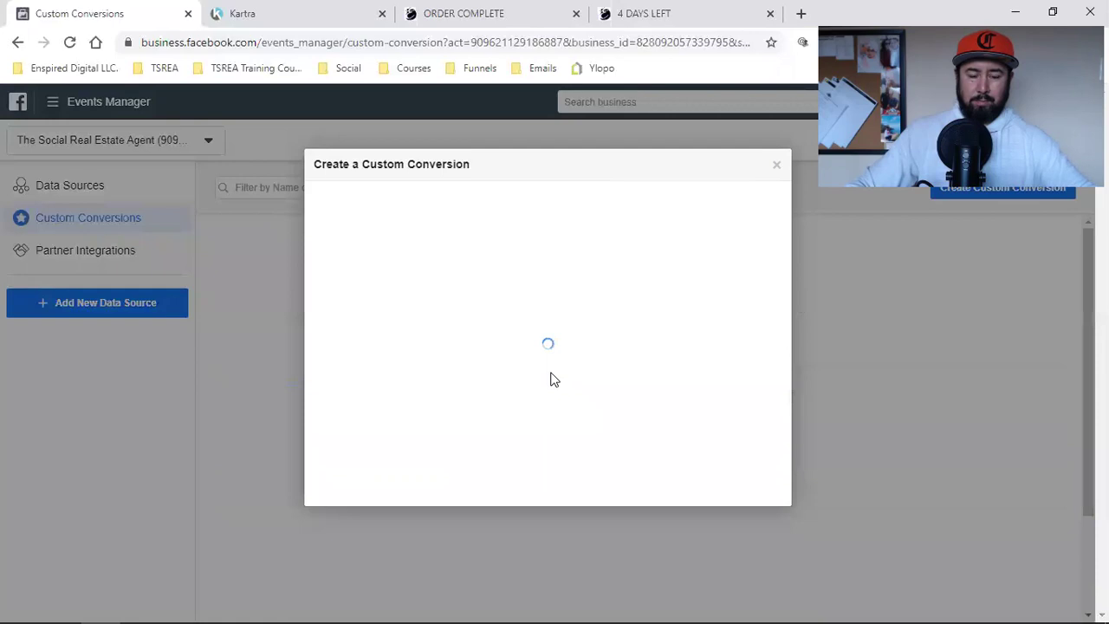
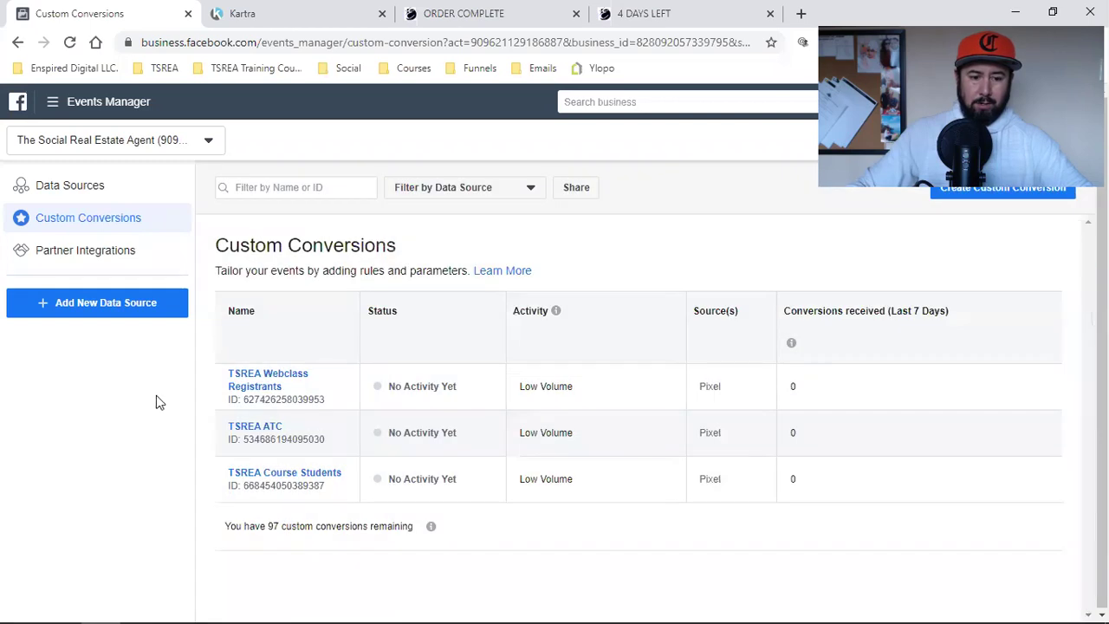
Step: Review the TSREA Webclass Registrants conversion's value, category, activity and URL rule, then close its details
{"action": "left_click", "coordinate": [277, 386]}
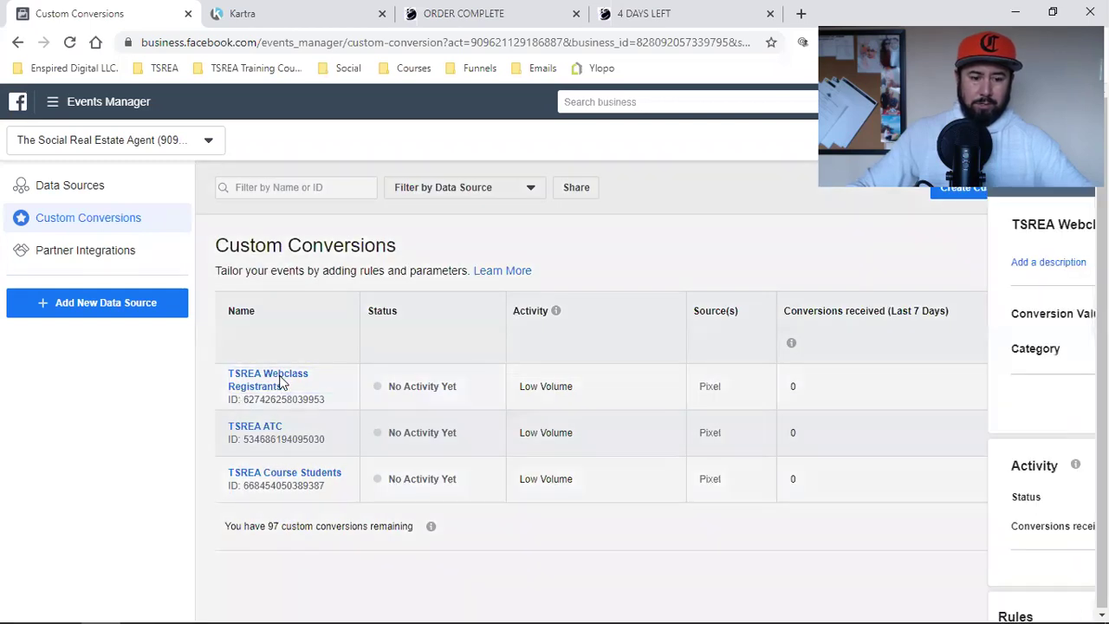
{"action": "scroll", "coordinate": [702, 381], "scroll_direction": "down", "scroll_amount": 2}
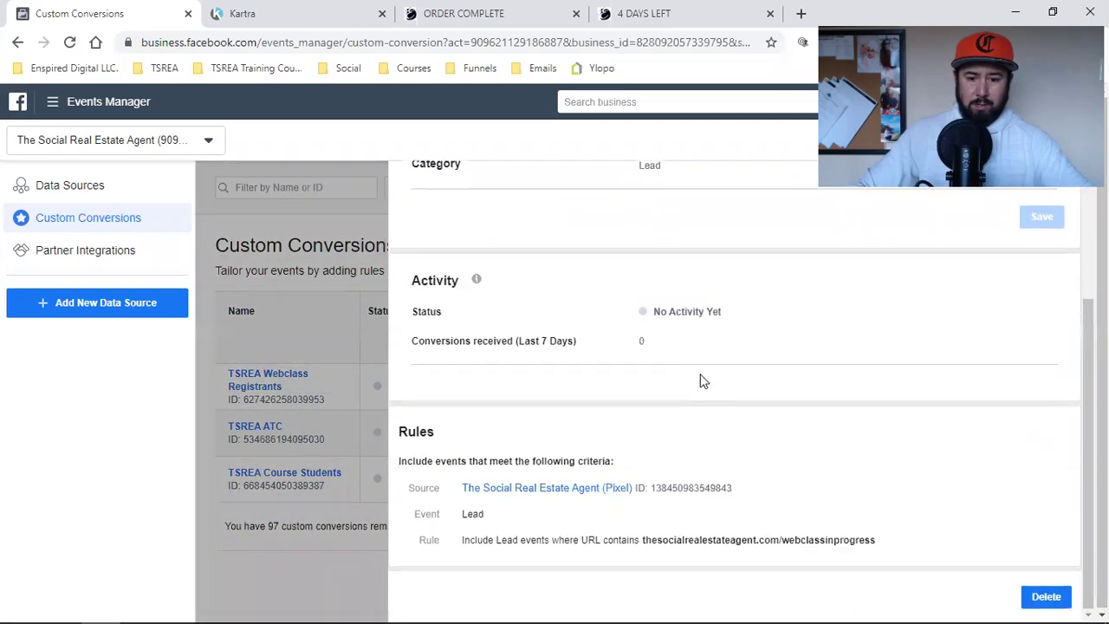
{"action": "scroll", "coordinate": [727, 448], "scroll_direction": "up", "scroll_amount": 2}
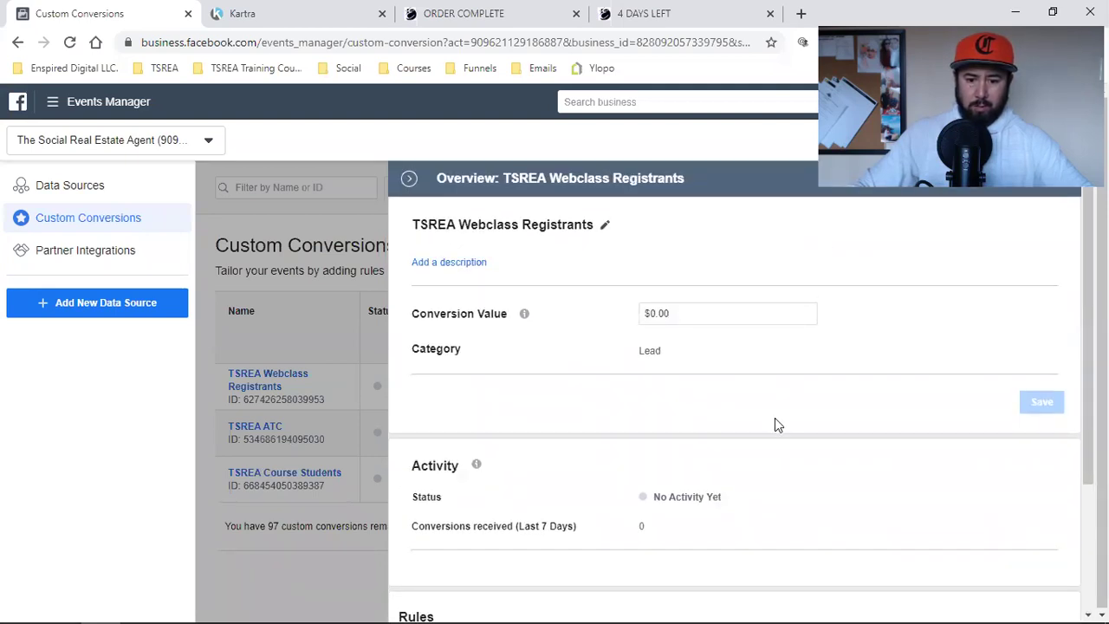
{"action": "scroll", "coordinate": [775, 418], "scroll_direction": "down", "scroll_amount": 2}
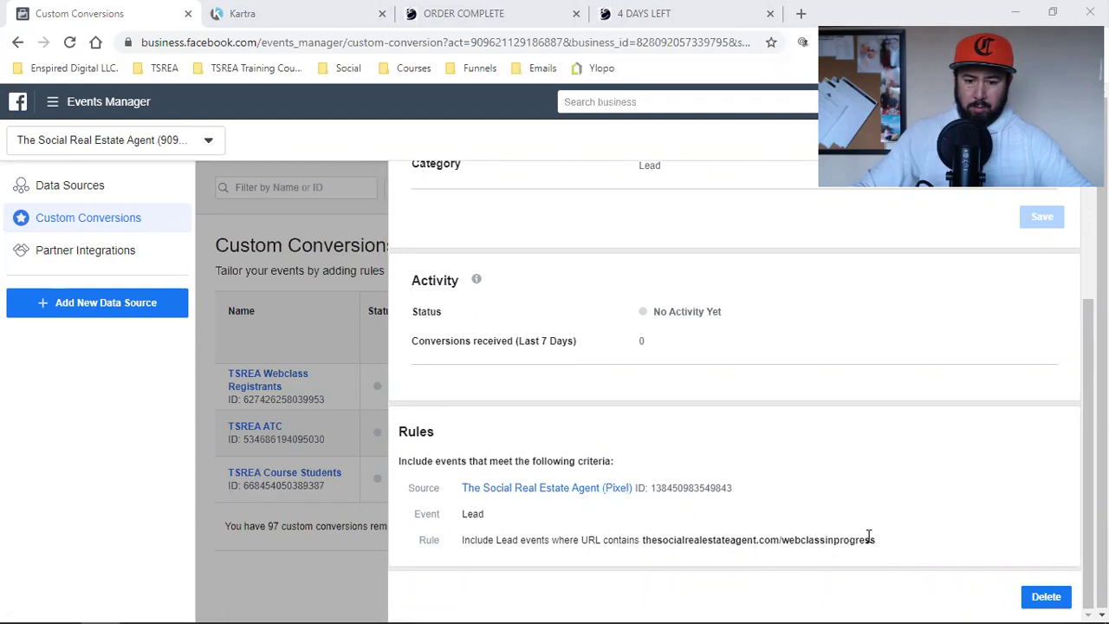
{"action": "scroll", "coordinate": [895, 537], "scroll_direction": "up", "scroll_amount": 2}
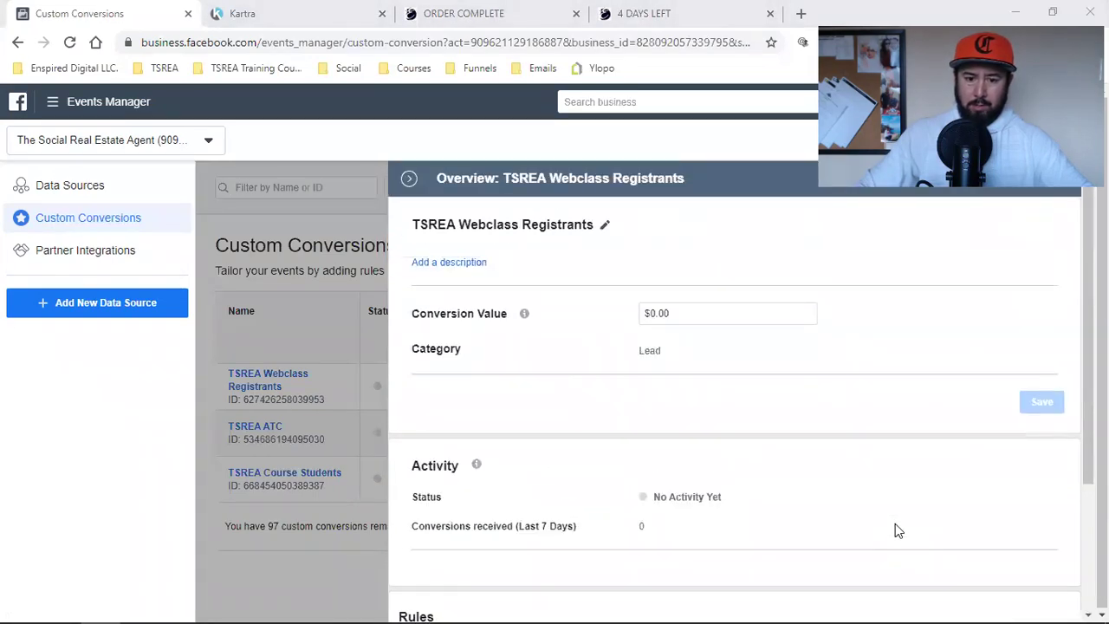
{"action": "scroll", "coordinate": [896, 523], "scroll_direction": "down", "scroll_amount": 2}
{"action": "scroll", "coordinate": [499, 252], "scroll_direction": "up", "scroll_amount": 2}
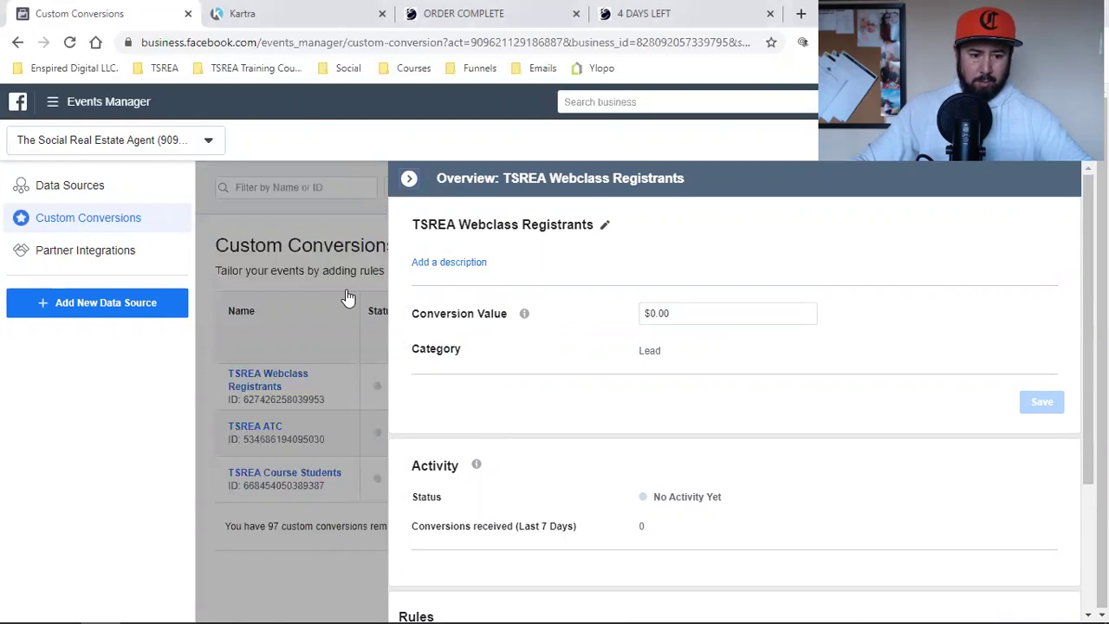
{"action": "left_click", "coordinate": [265, 388]}
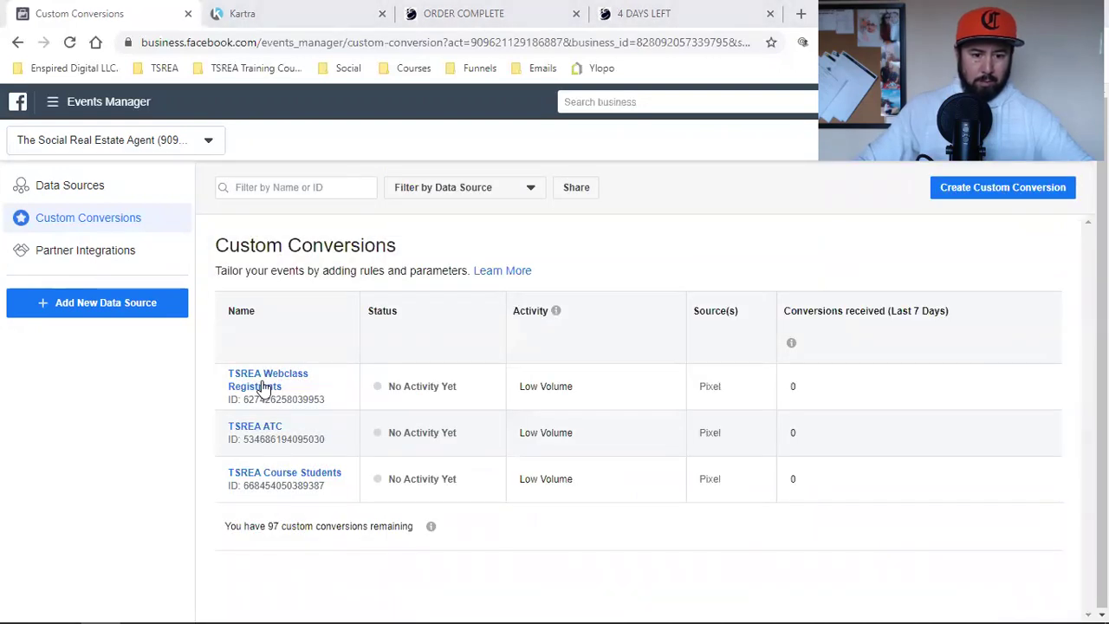
Step: Open the TSREA Webclass Registrants custom conversion and copy its name
{"action": "left_click", "coordinate": [264, 388]}
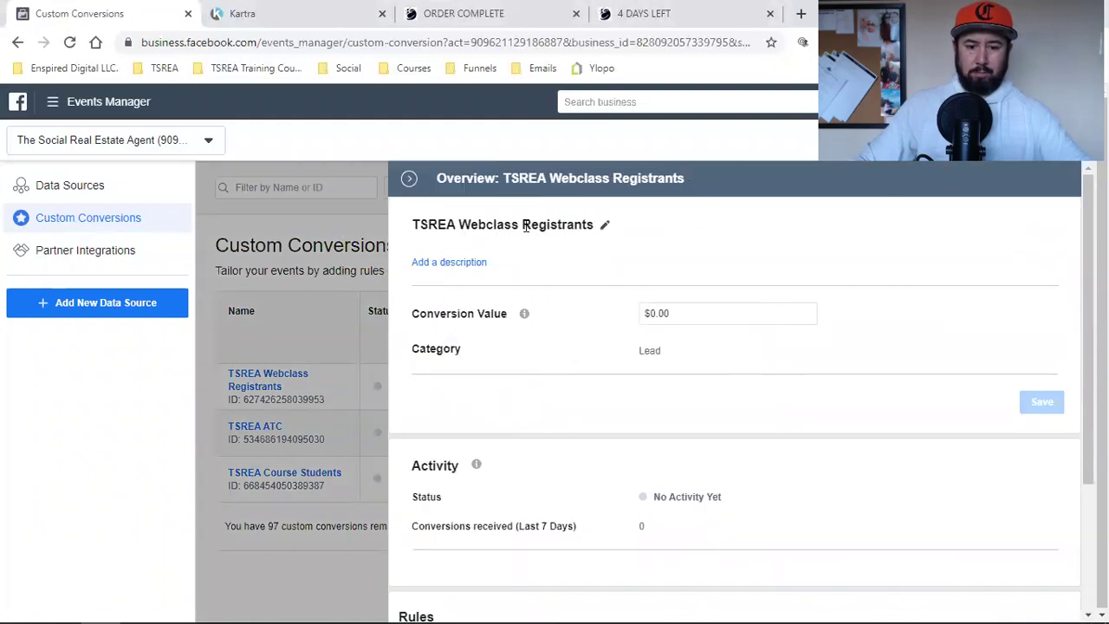
{"action": "left_click_drag", "start_coordinate": [595, 225], "coordinate": [411, 225]}
{"action": "right_click", "coordinate": [525, 228]}
{"action": "left_click", "coordinate": [563, 240]}
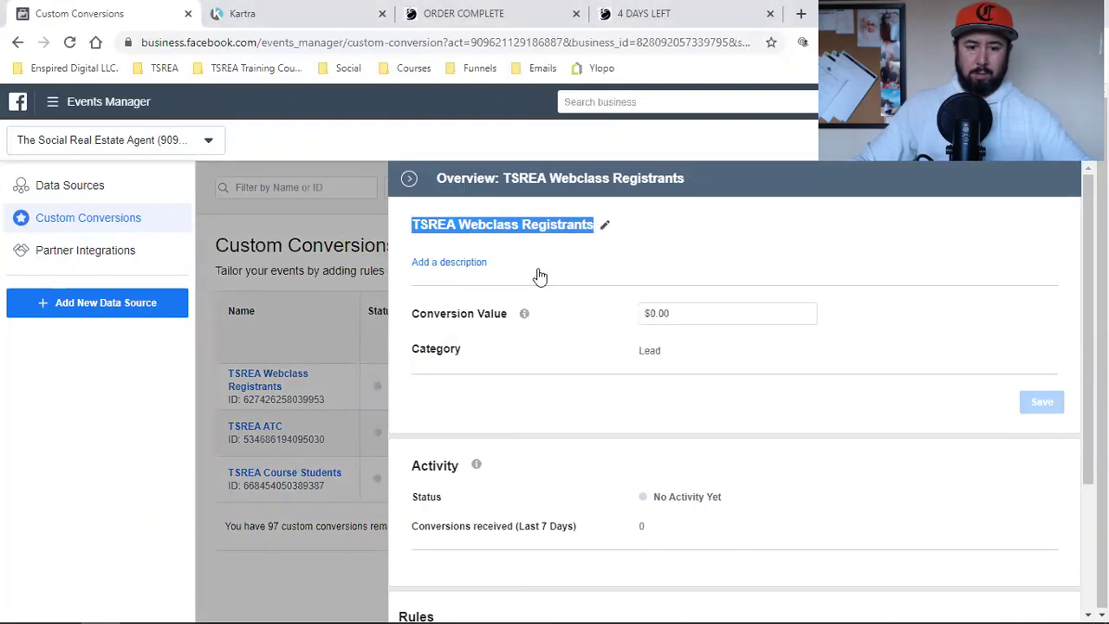
Step: Delete the TSREA Webclass Registrants custom conversion
{"action": "scroll", "coordinate": [747, 387], "scroll_direction": "down", "scroll_amount": 2}
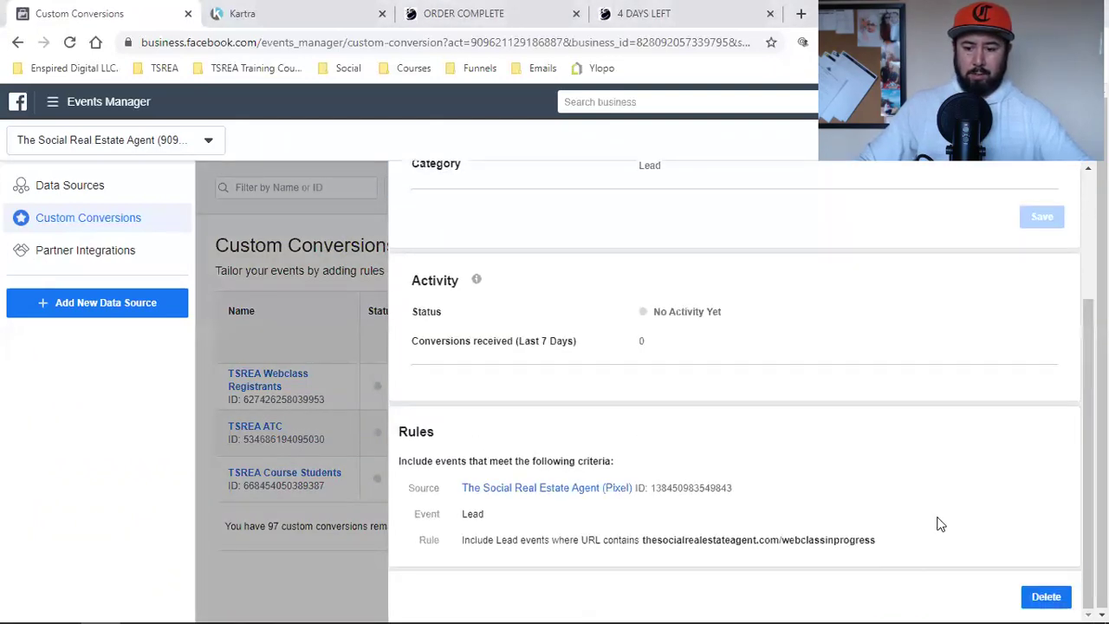
{"action": "left_click", "coordinate": [1031, 595]}
{"action": "left_click", "coordinate": [773, 394]}
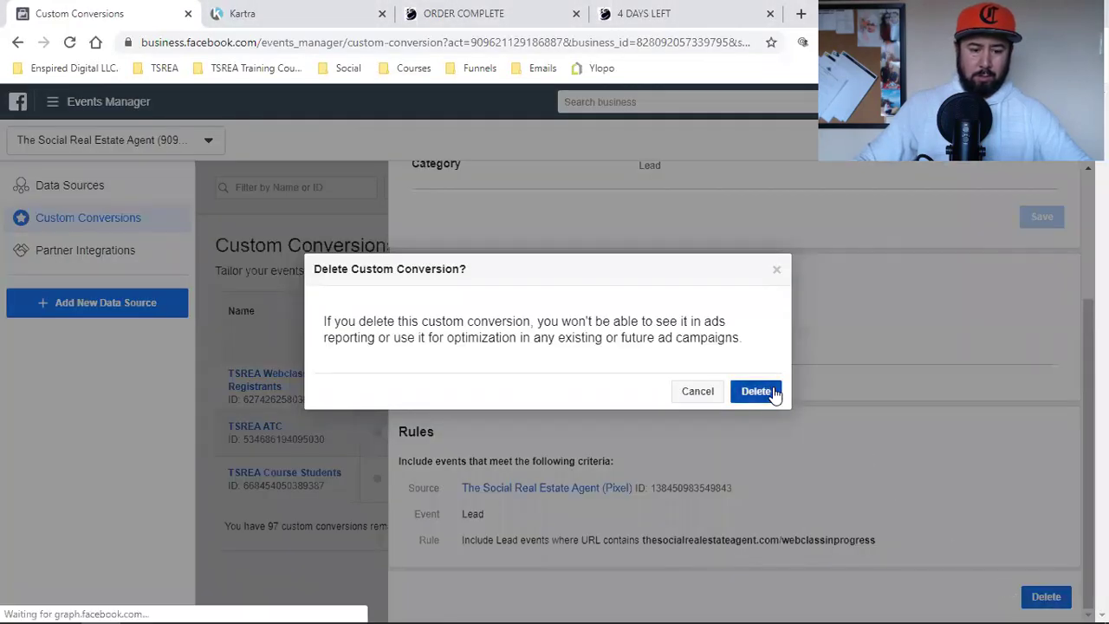
{"action": "left_click", "coordinate": [760, 394]}
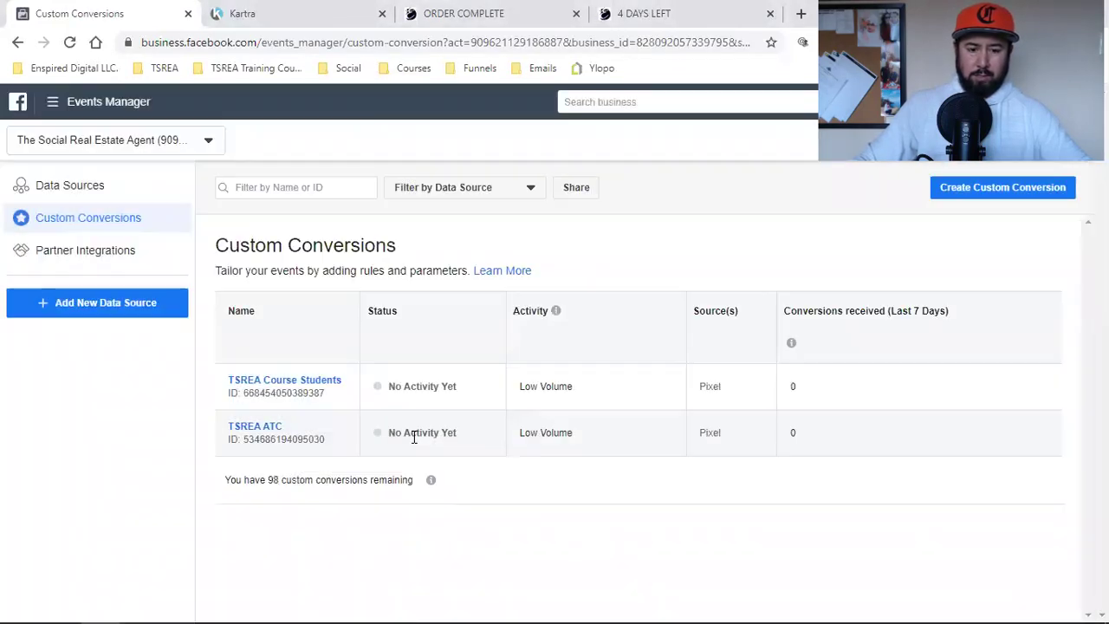
Step: Start a new custom conversion named "TSREA Webclass Registrants" with Lead as the conversion event
{"action": "left_click", "coordinate": [982, 190]}
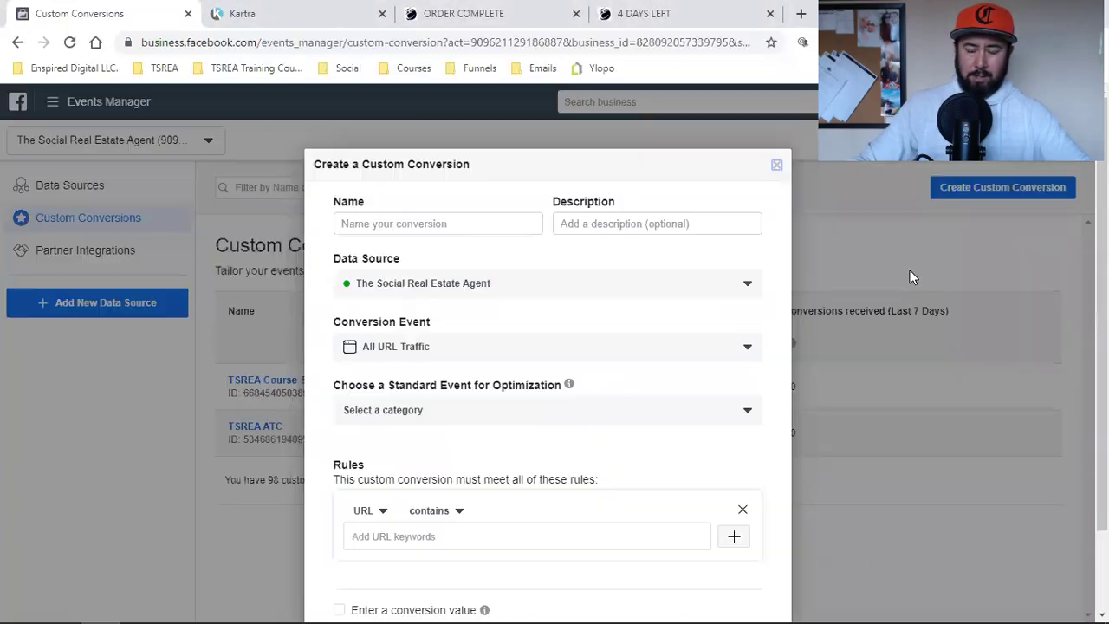
{"action": "left_click", "coordinate": [437, 225]}
{"action": "type", "text": "TSREA Webo"}
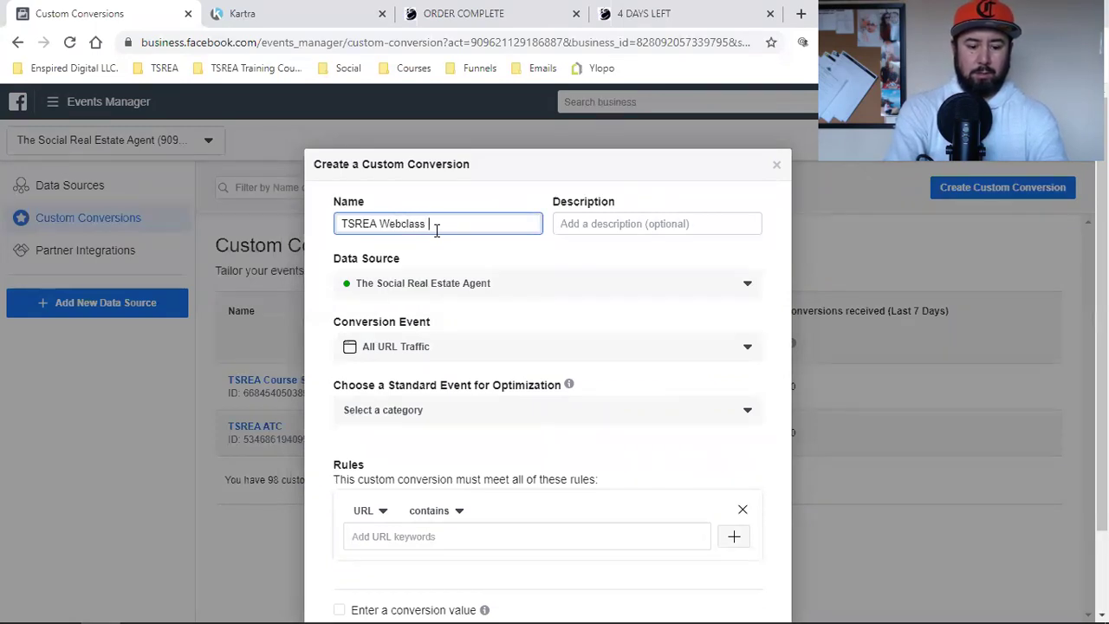
{"action": "type", "text": "lass Registran"}
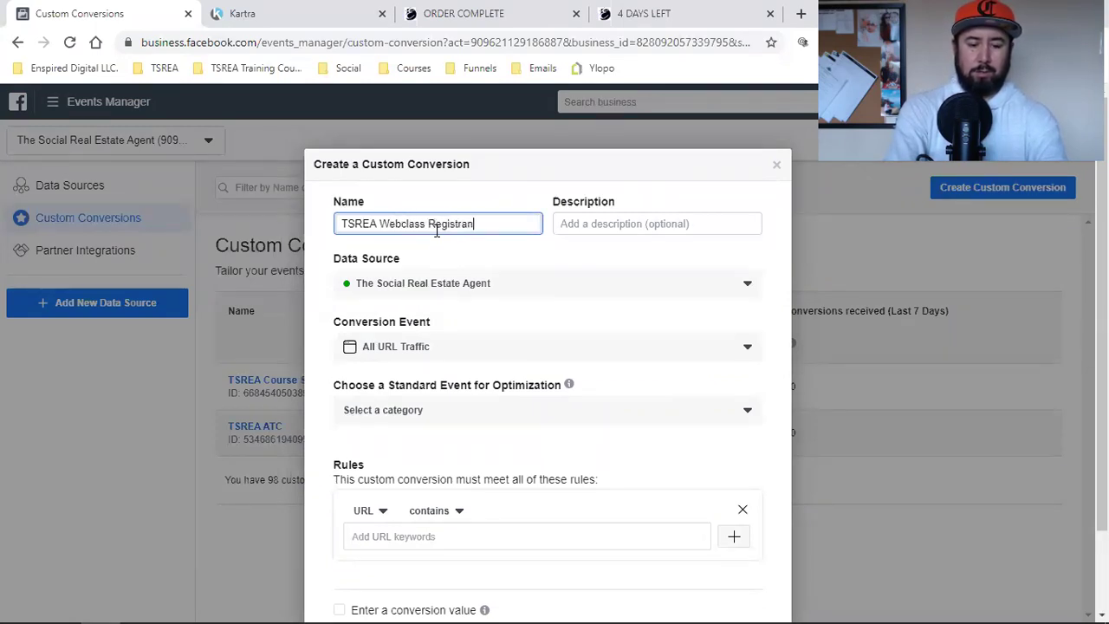
{"action": "type", "text": "ts"}
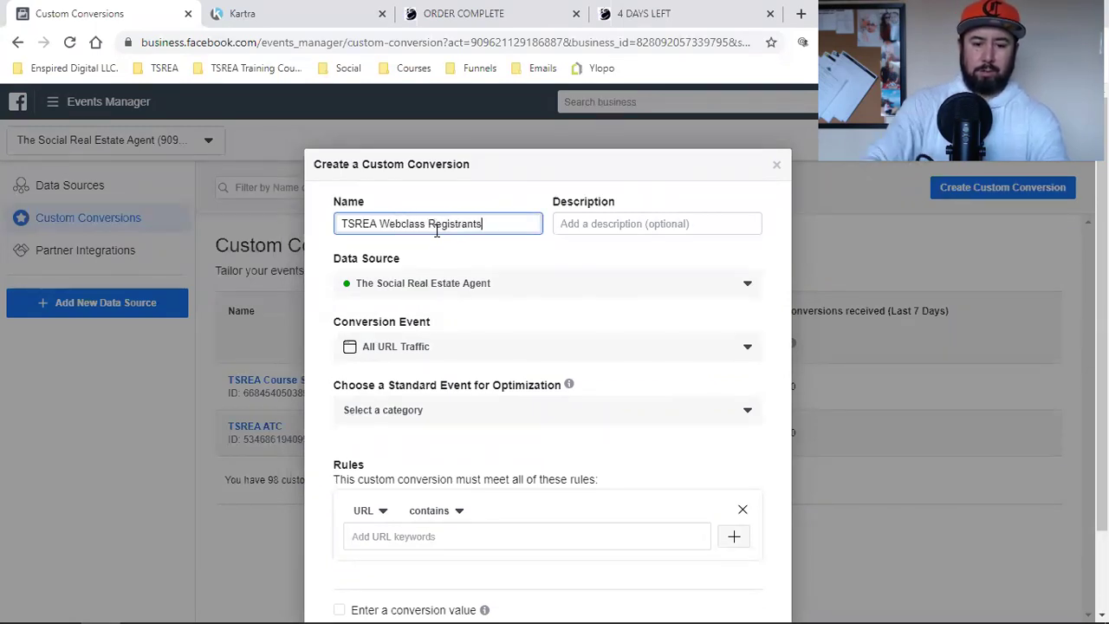
{"action": "left_click", "coordinate": [409, 351]}
{"action": "scroll", "coordinate": [421, 546], "scroll_direction": "down", "scroll_amount": 1}
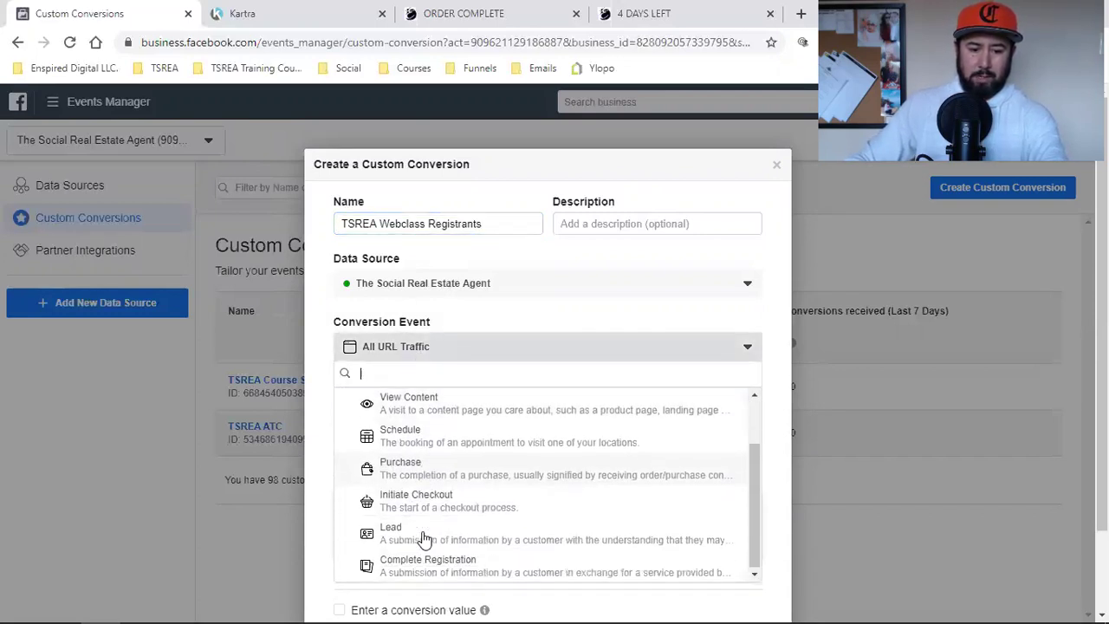
{"action": "left_click", "coordinate": [422, 536]}
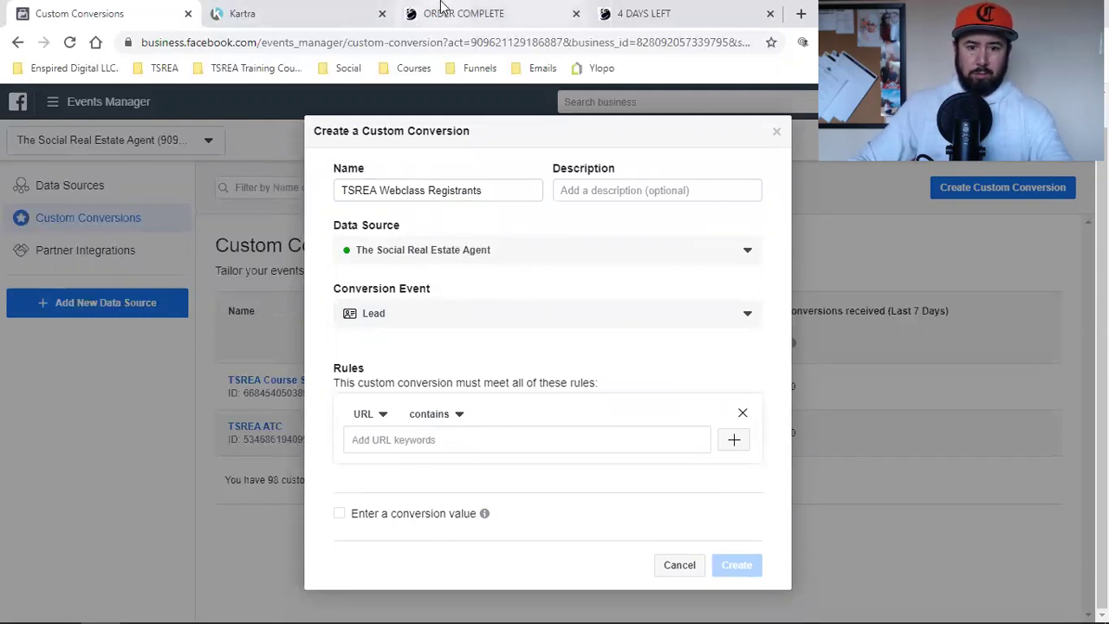
Step: Copy thesocialrealestateagent.com/4daysleft from the 4 DAYS LEFT page and add it as the conversion's "URL contains" keyword
{"action": "left_click", "coordinate": [641, 12]}
{"action": "left_click_drag", "start_coordinate": [205, 42], "coordinate": [445, 42]}
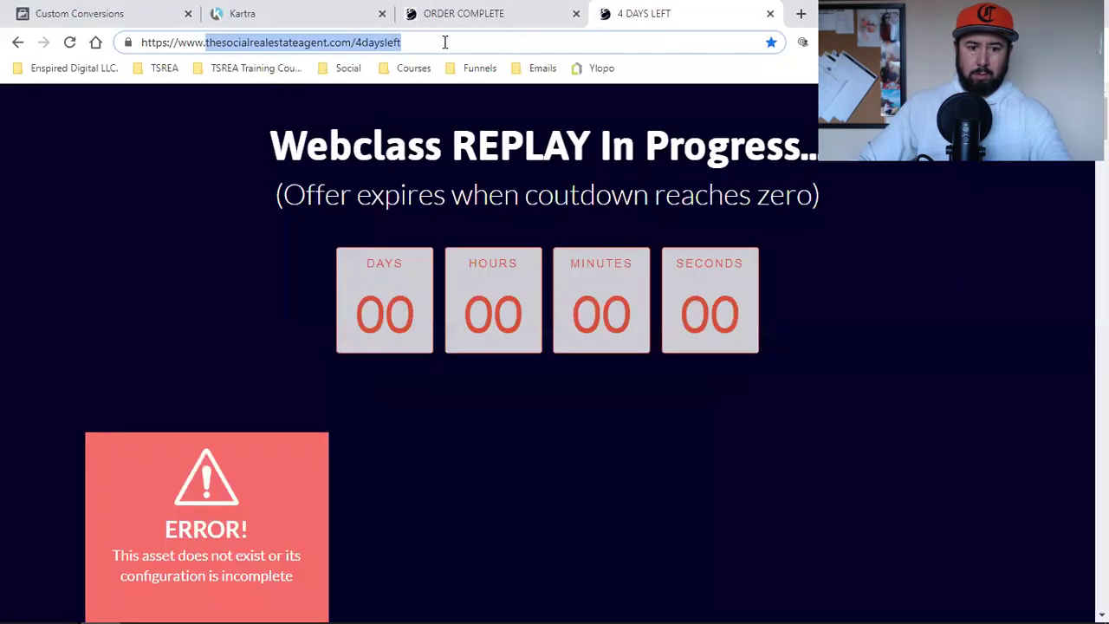
{"action": "right_click", "coordinate": [362, 40]}
{"action": "left_click", "coordinate": [421, 129]}
{"action": "left_click", "coordinate": [112, 11]}
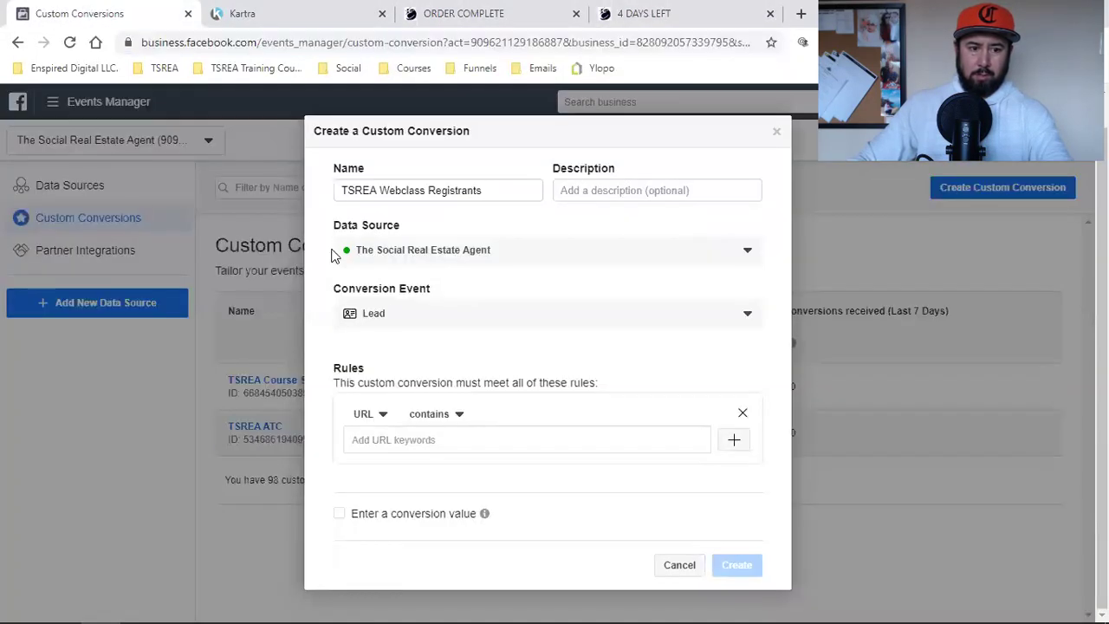
{"action": "key", "text": "ctrl+v"}
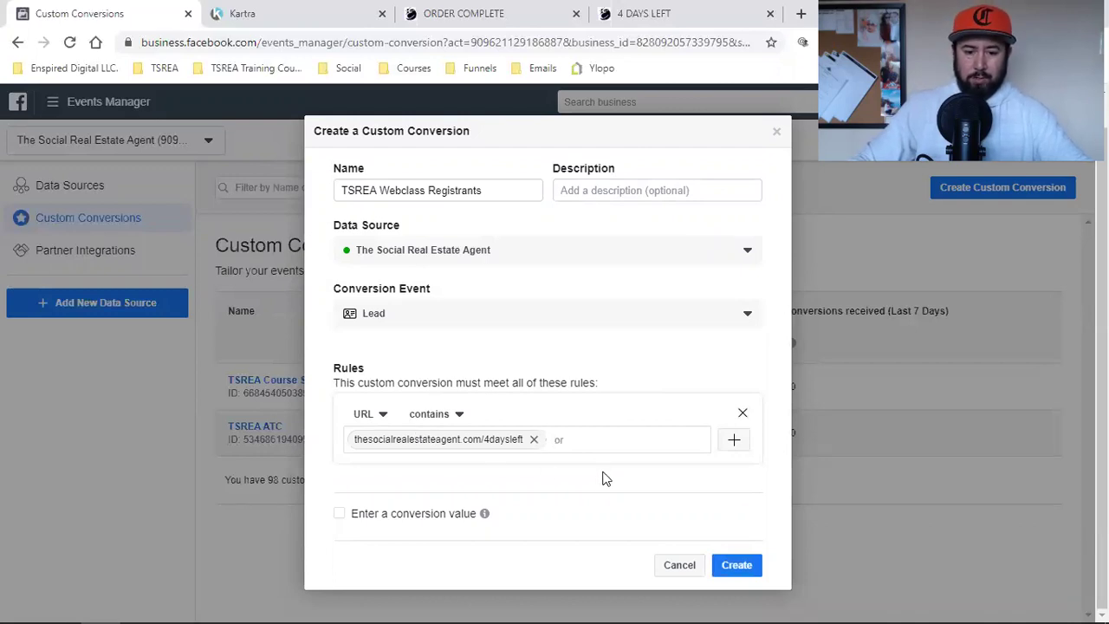
{"action": "left_click", "coordinate": [421, 417]}
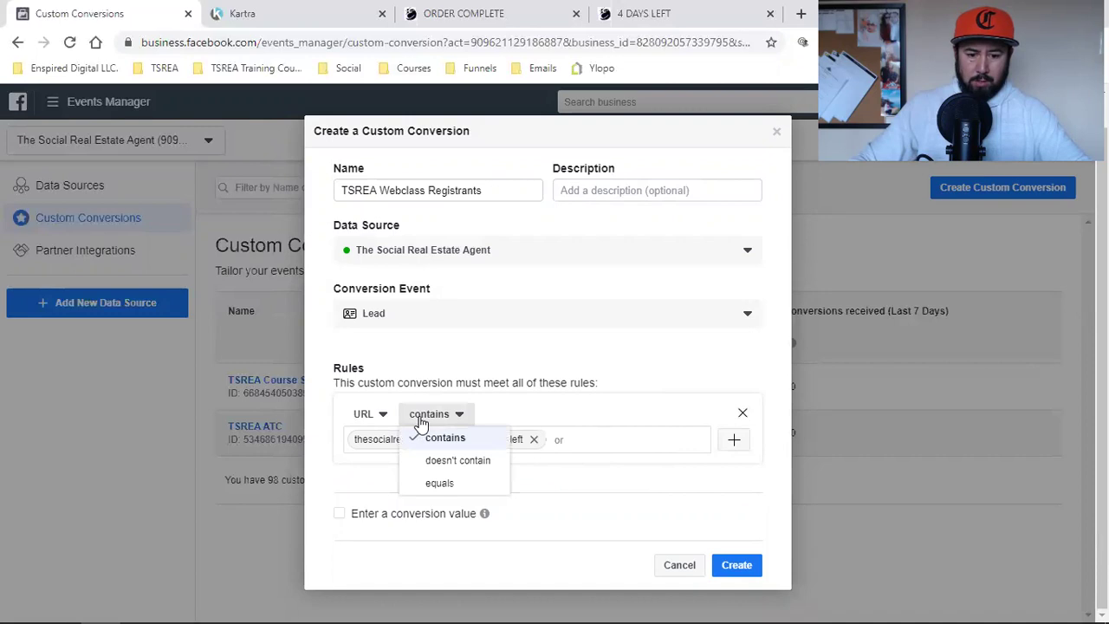
{"action": "left_click", "coordinate": [421, 418]}
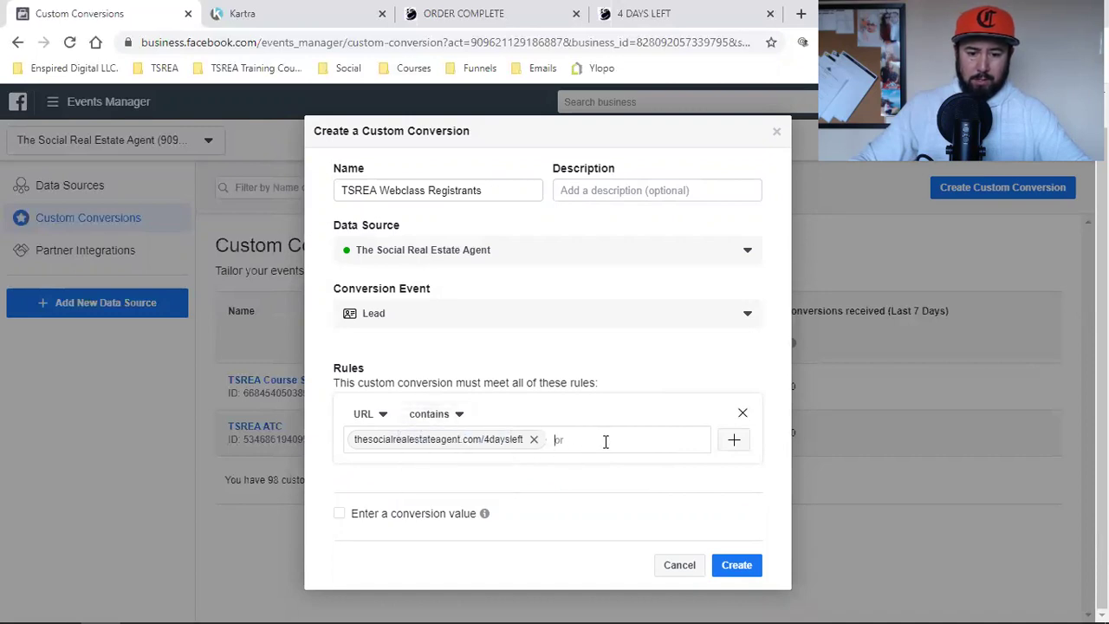
{"action": "left_click", "coordinate": [624, 13]}
{"action": "left_click", "coordinate": [292, 70]}
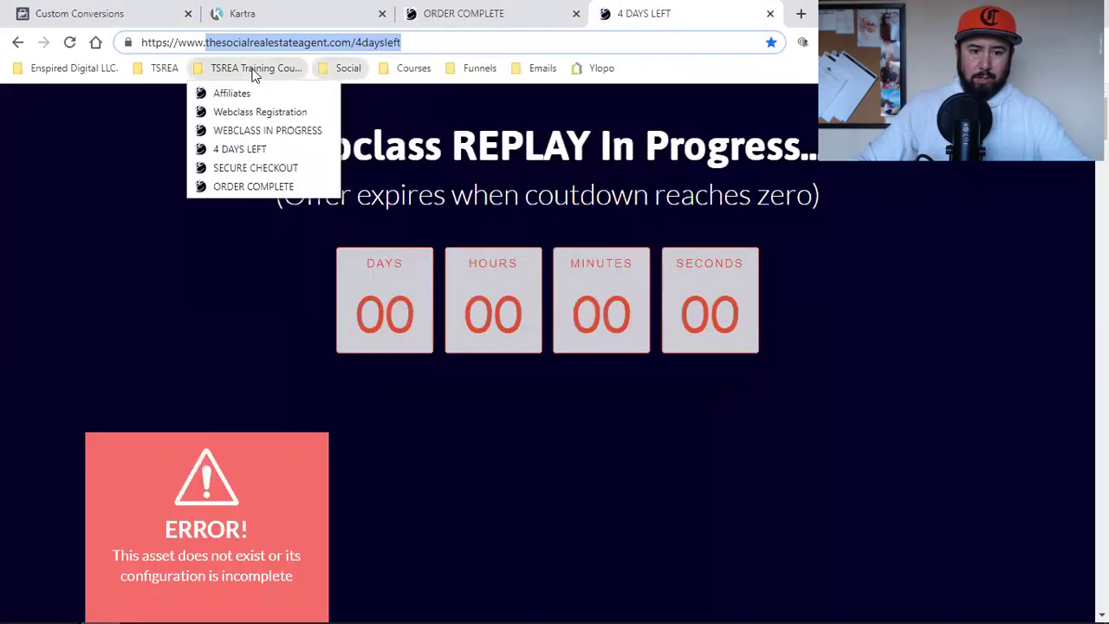
{"action": "left_click", "coordinate": [244, 120]}
{"action": "double_click", "coordinate": [321, 41]}
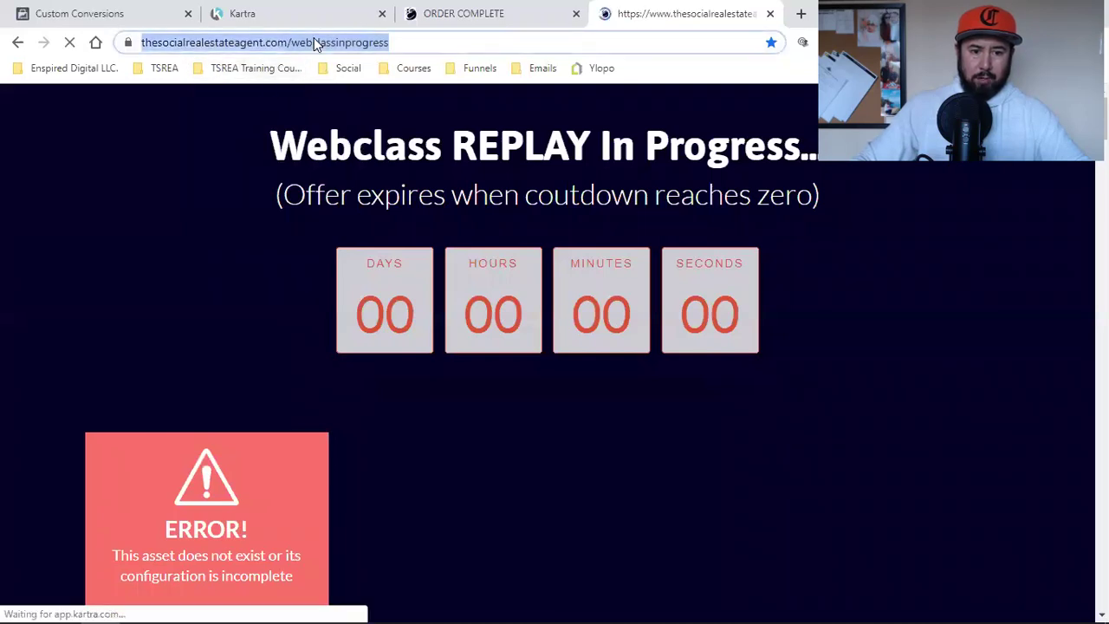
{"action": "left_click", "coordinate": [206, 42]}
{"action": "left_click_drag", "start_coordinate": [206, 42], "coordinate": [260, 41]}
{"action": "left_click", "coordinate": [260, 42]}
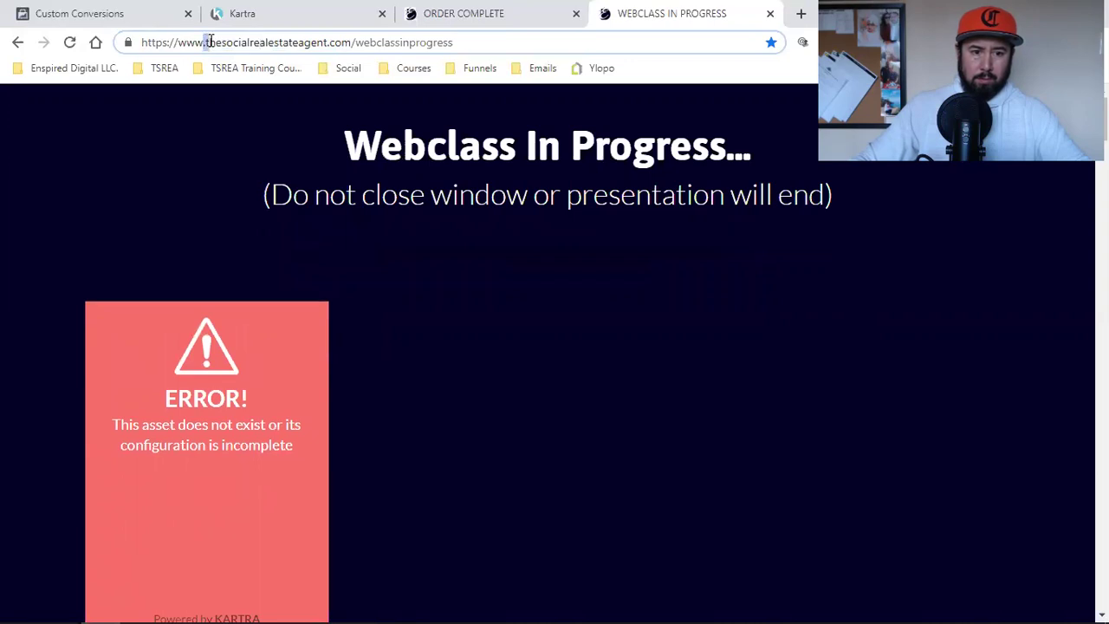
{"action": "left_click_drag", "start_coordinate": [206, 41], "coordinate": [305, 41]}
{"action": "left_click", "coordinate": [210, 41]}
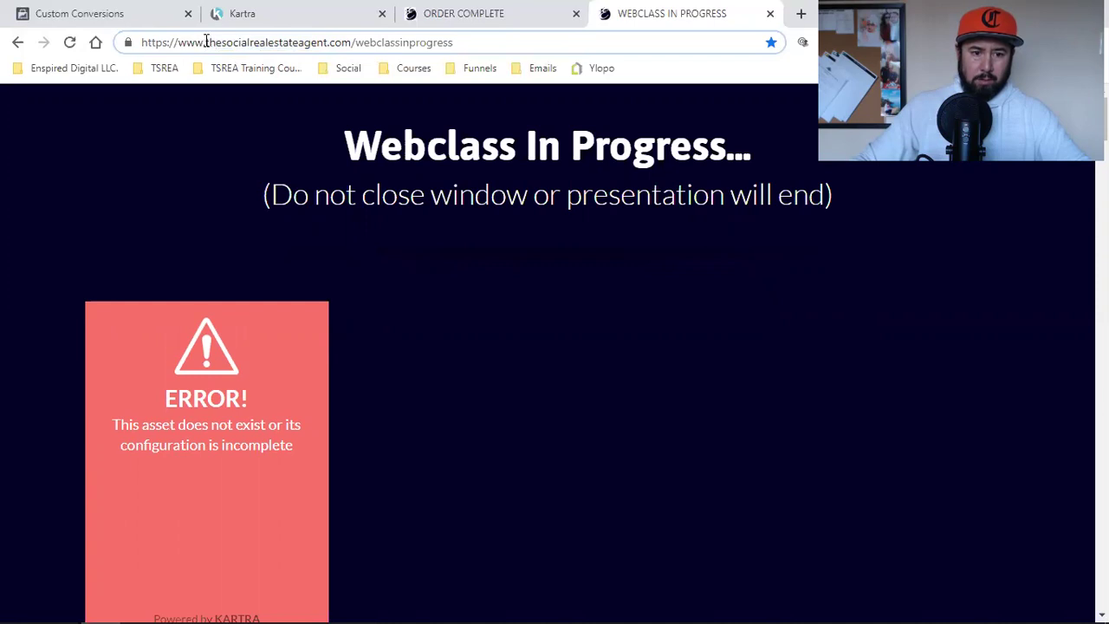
{"action": "left_click_drag", "start_coordinate": [205, 42], "coordinate": [519, 43]}
{"action": "right_click", "coordinate": [414, 50]}
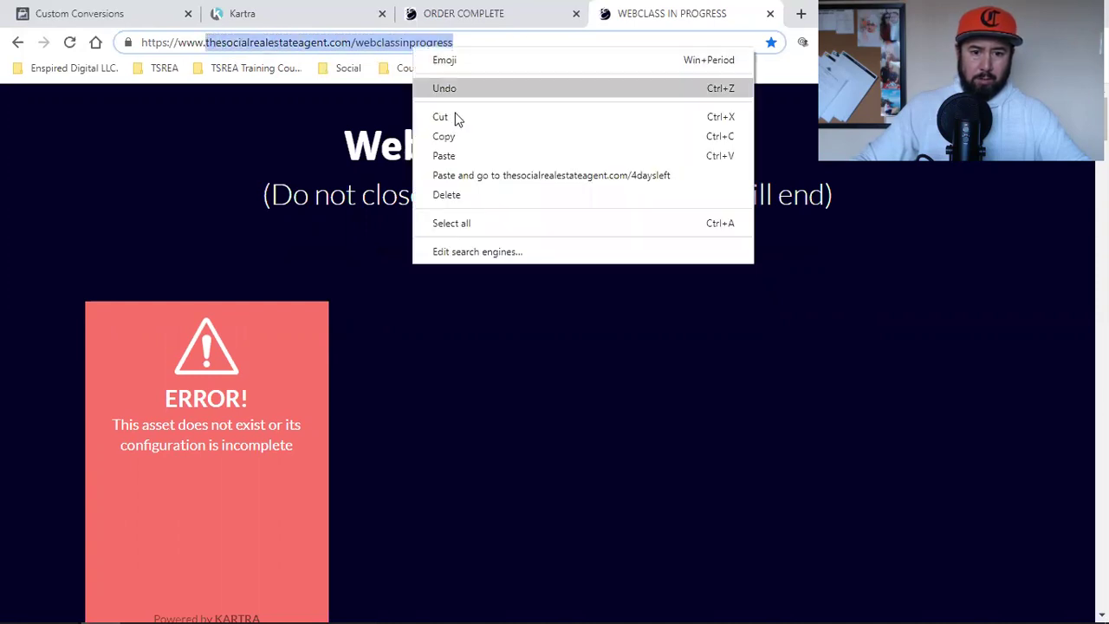
{"action": "left_click", "coordinate": [454, 136]}
Step: Back in Events Manager, add thesocialrealestateagent.com/webclassinprogress as a second "URL contains" keyword and create the conversion
{"action": "left_click", "coordinate": [109, 10]}
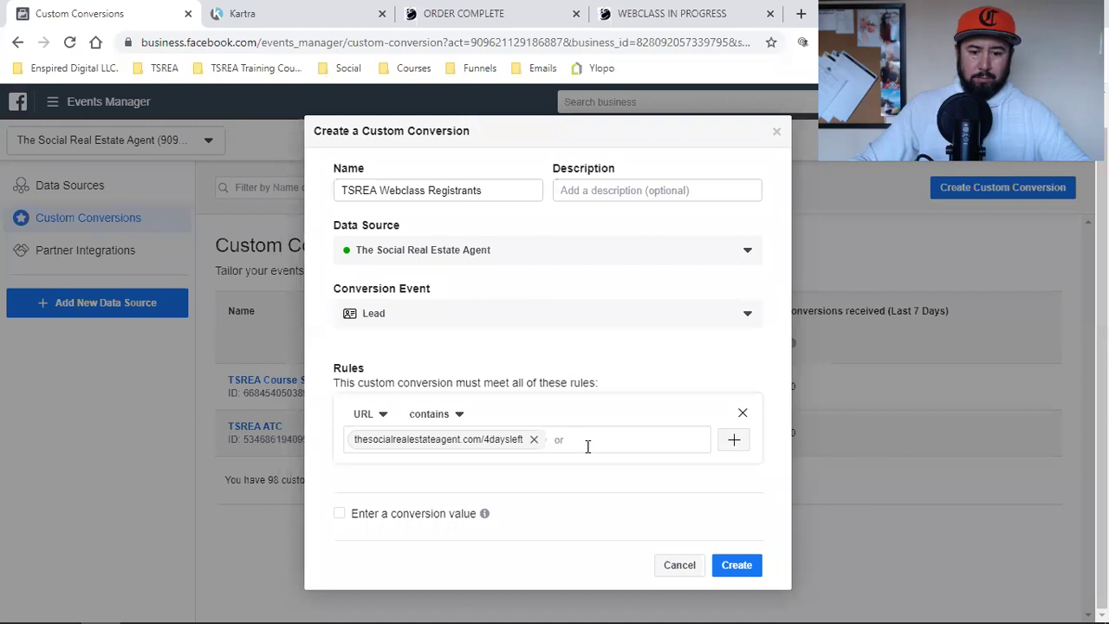
{"action": "key", "text": "ctrl+v"}
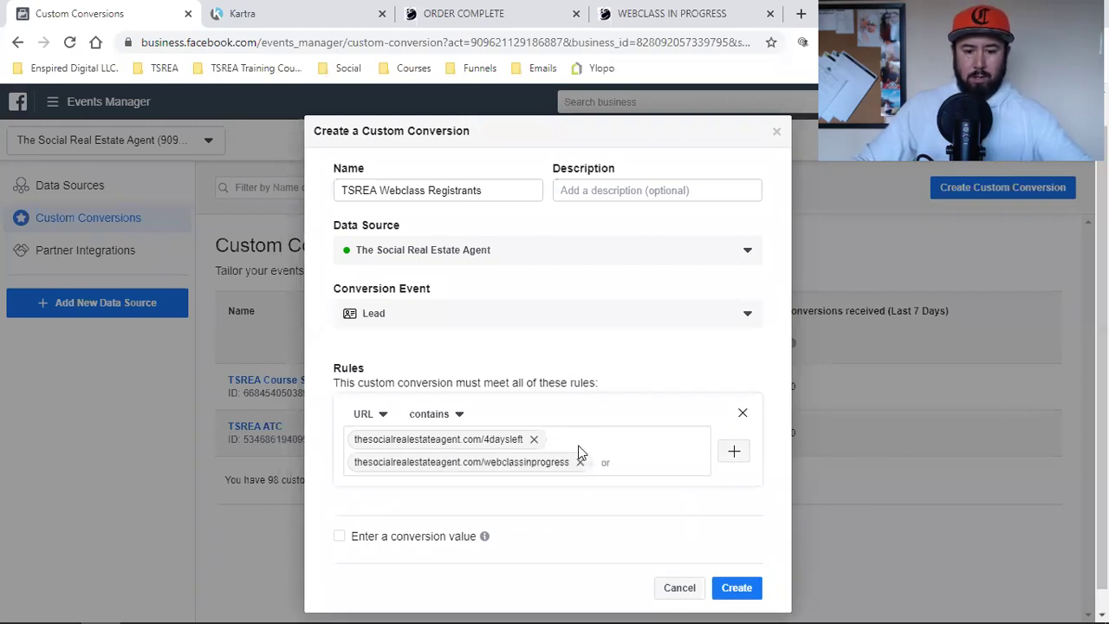
{"action": "scroll", "coordinate": [580, 451], "scroll_direction": "down", "scroll_amount": 1}
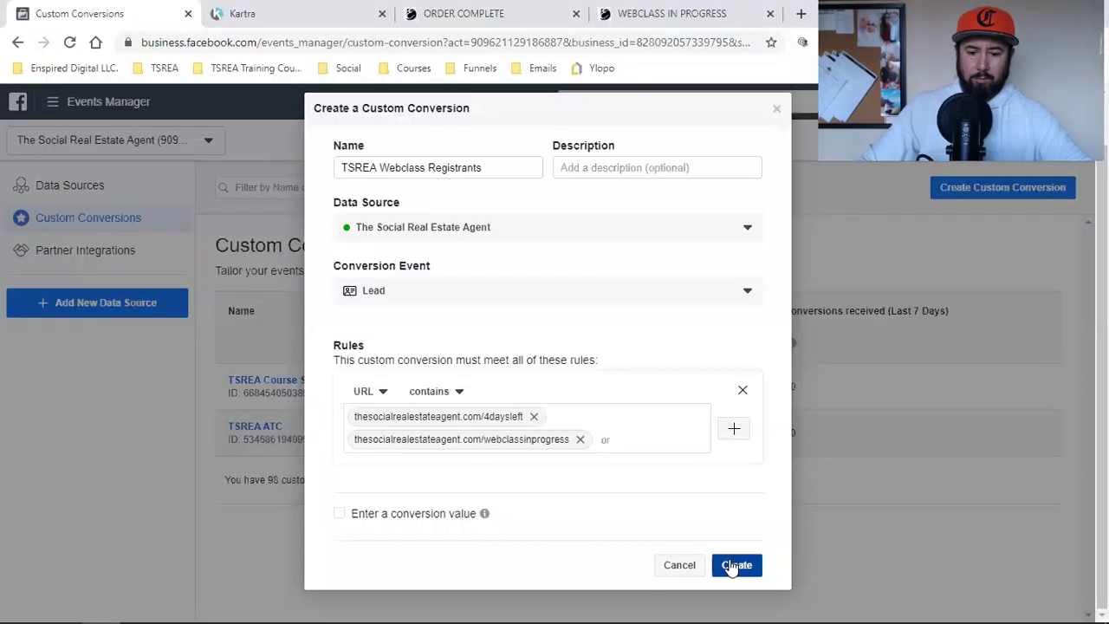
{"action": "left_click", "coordinate": [735, 566]}
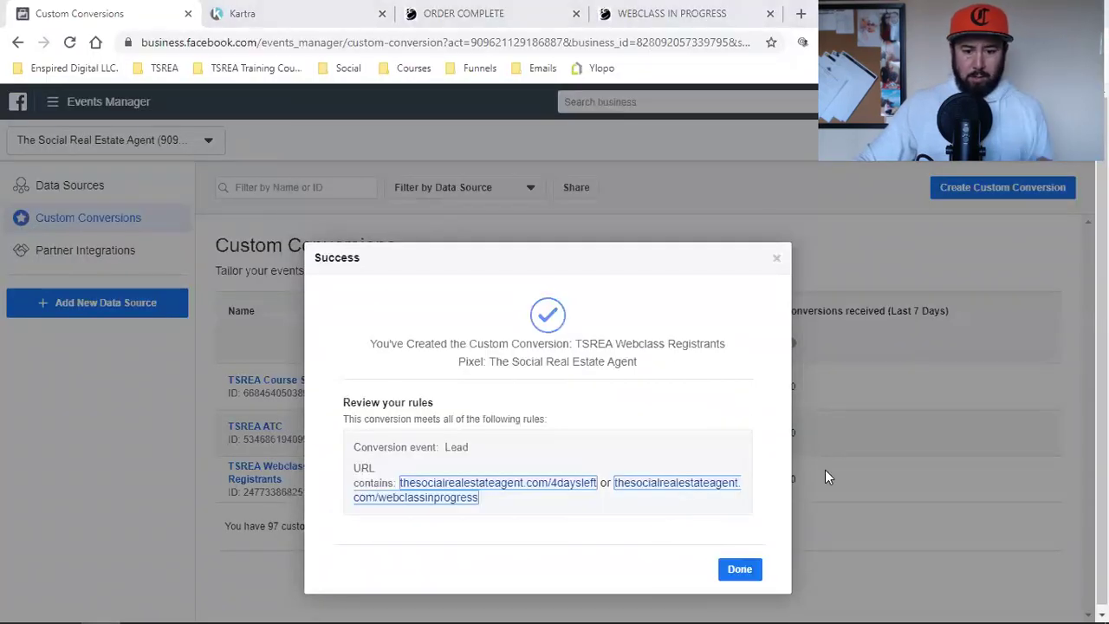
{"action": "left_click", "coordinate": [740, 563]}
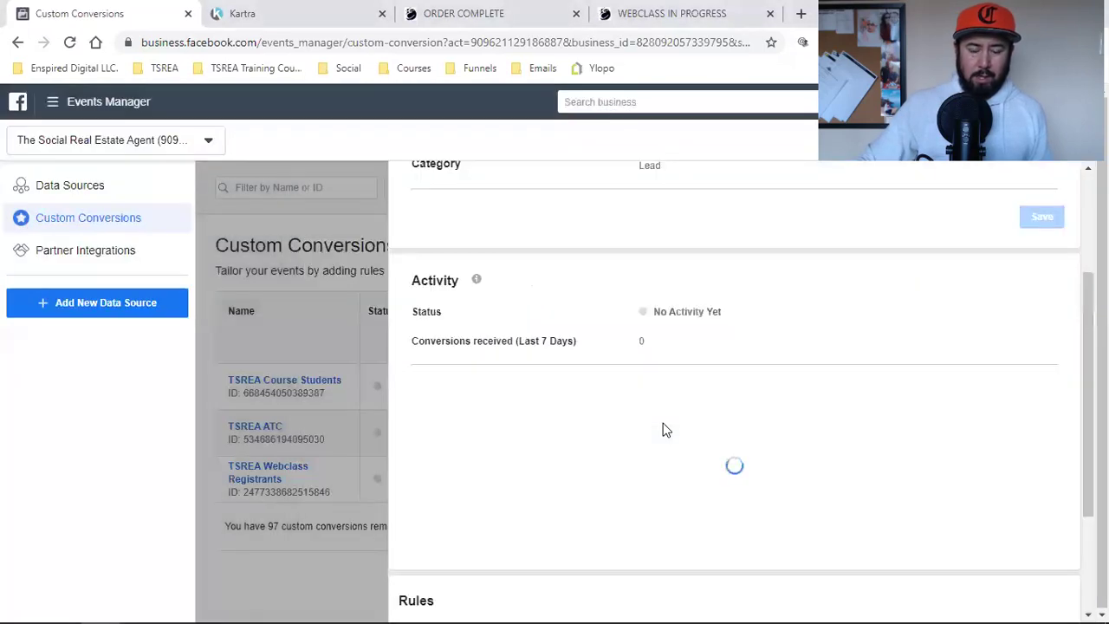
Step: Review the recreated TSREA Webclass Registrants conversion's overview, then close its details
{"action": "scroll", "coordinate": [433, 251], "scroll_direction": "up", "scroll_amount": 2}
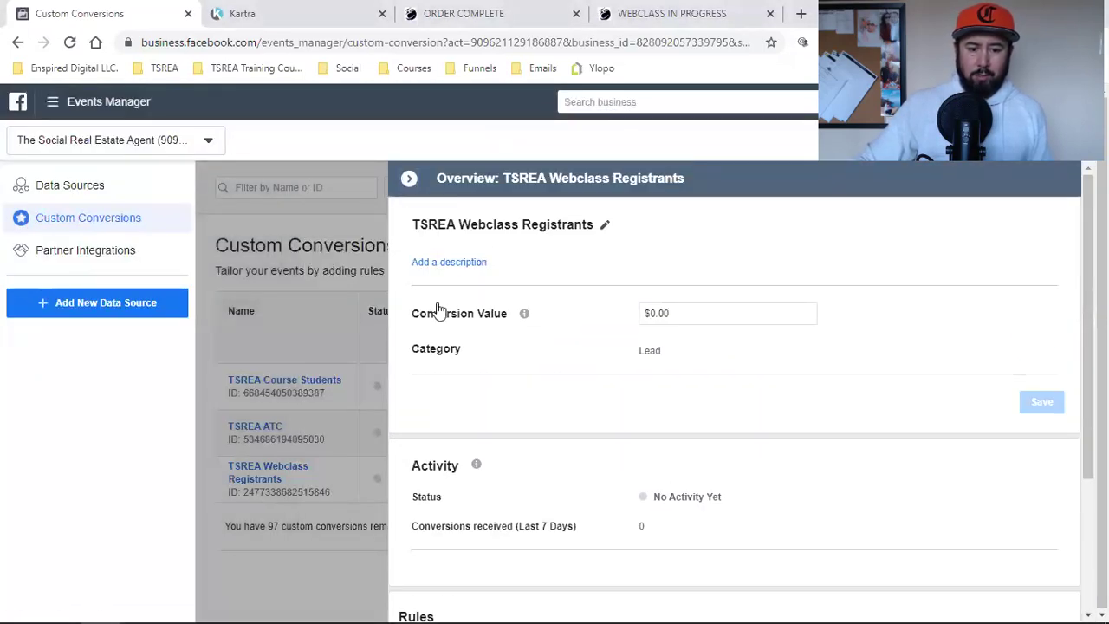
{"action": "key", "text": "Escape"}
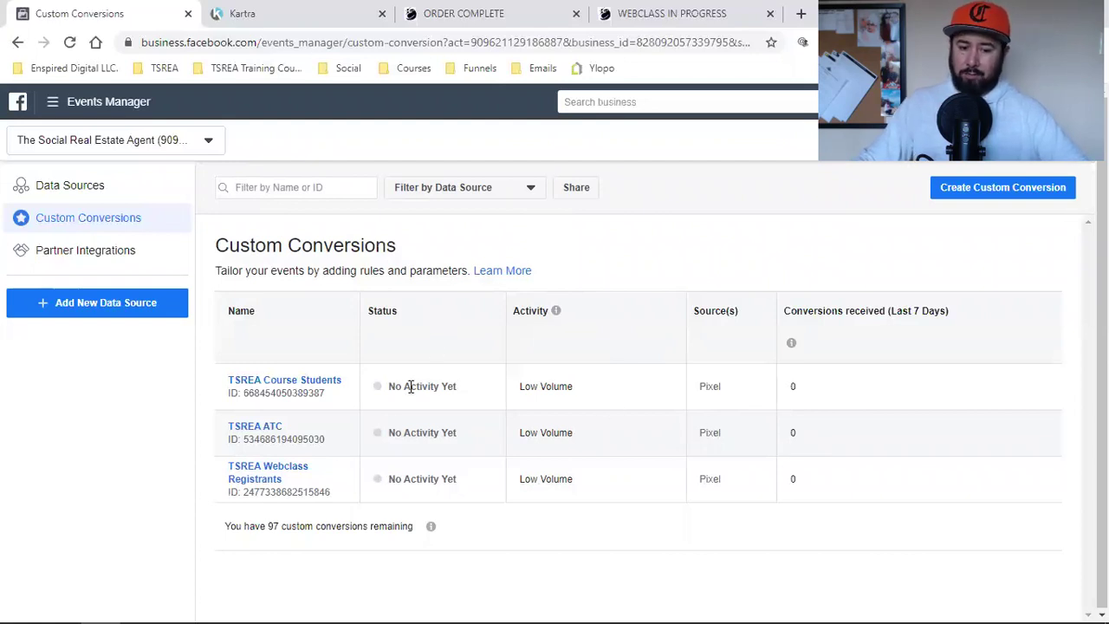
Step: Open Ads Manager, and reload the WEBCLASS IN PROGRESS and ORDER COMPLETE funnel pages
{"action": "left_click", "coordinate": [54, 111]}
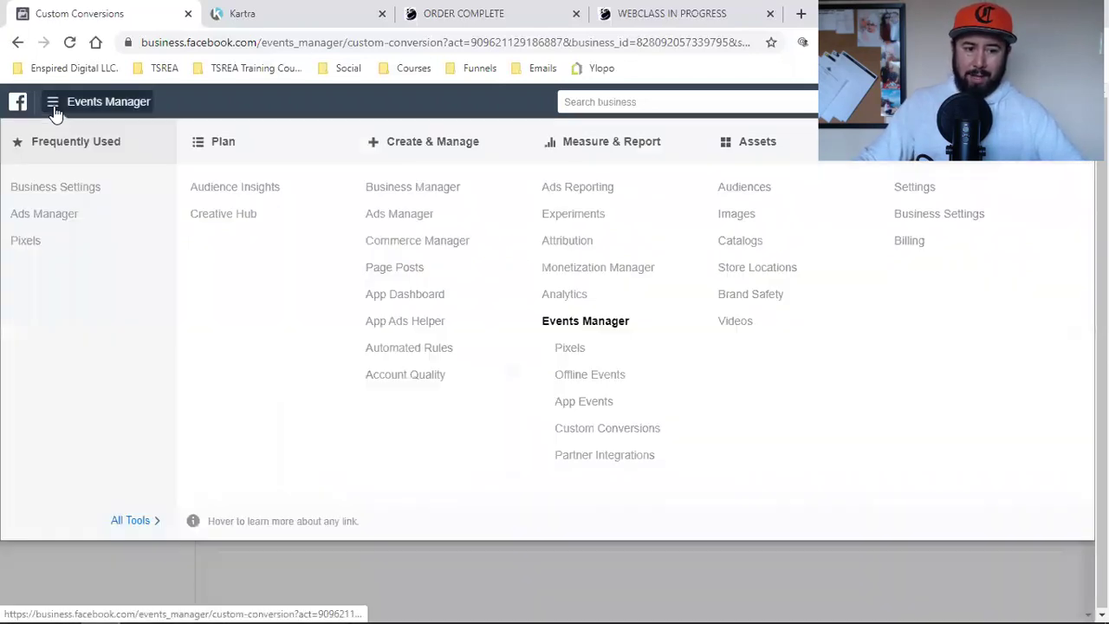
{"action": "left_click", "coordinate": [45, 215]}
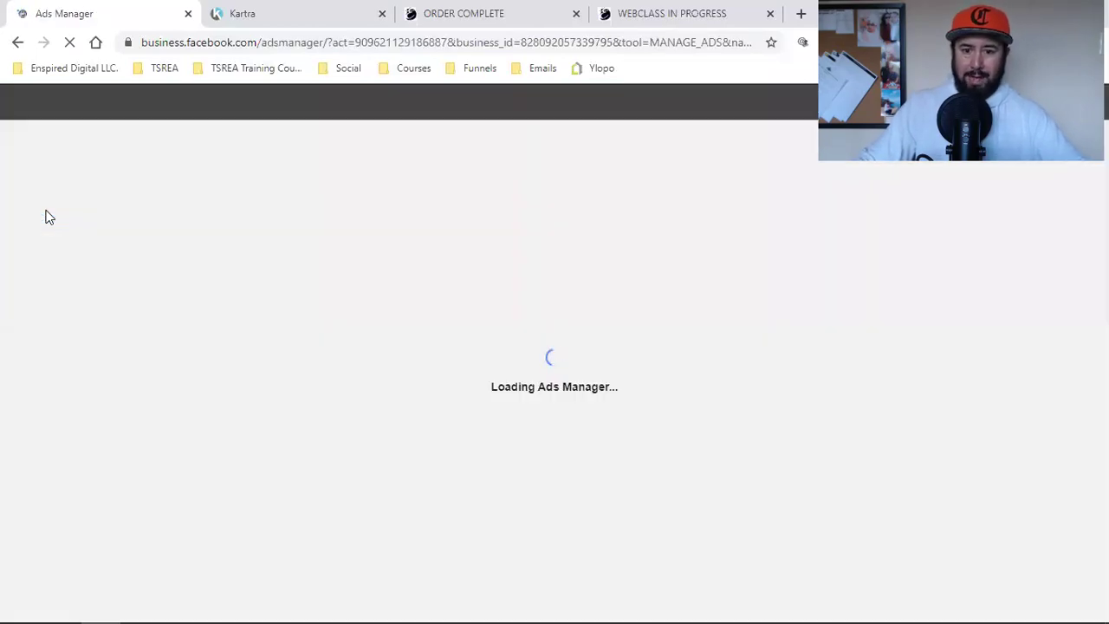
{"action": "left_click", "coordinate": [721, 10]}
{"action": "left_click", "coordinate": [70, 44]}
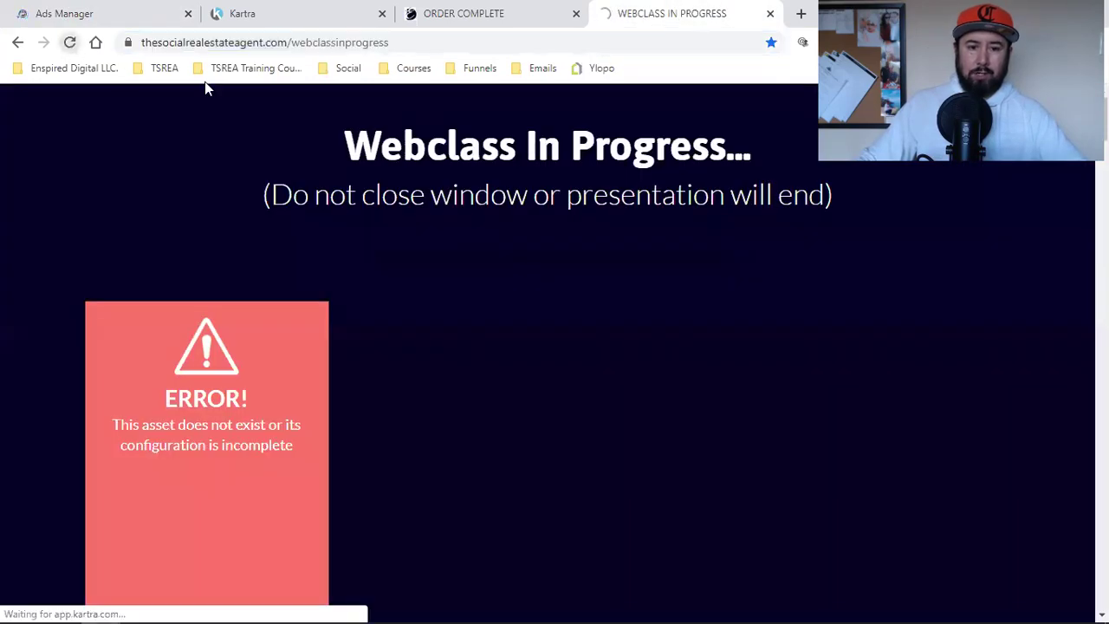
{"action": "left_click", "coordinate": [471, 10]}
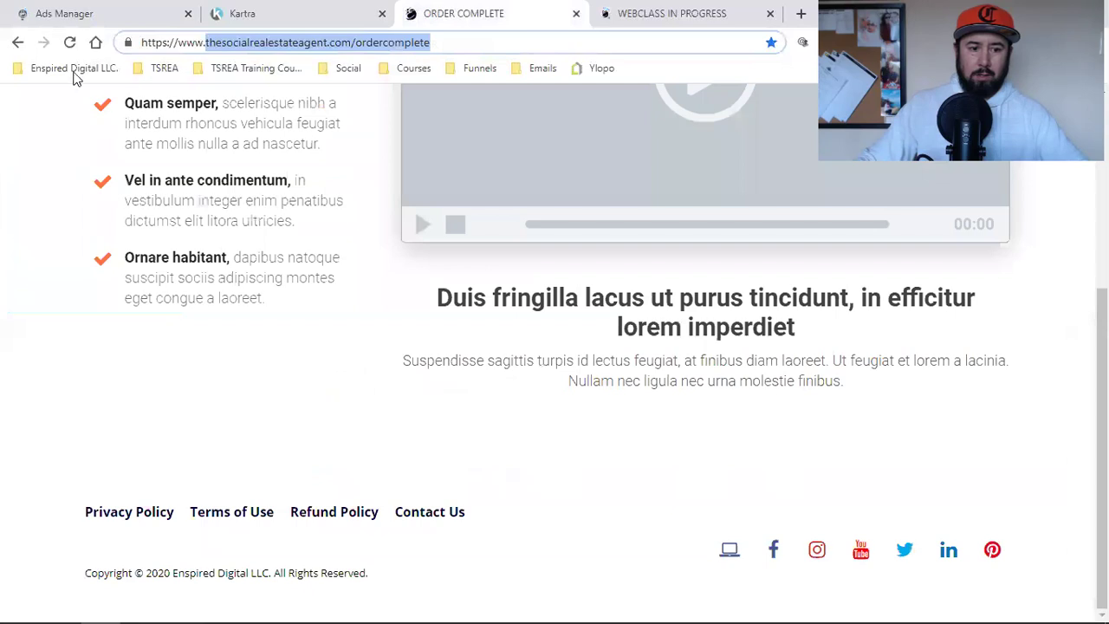
{"action": "left_click", "coordinate": [70, 44]}
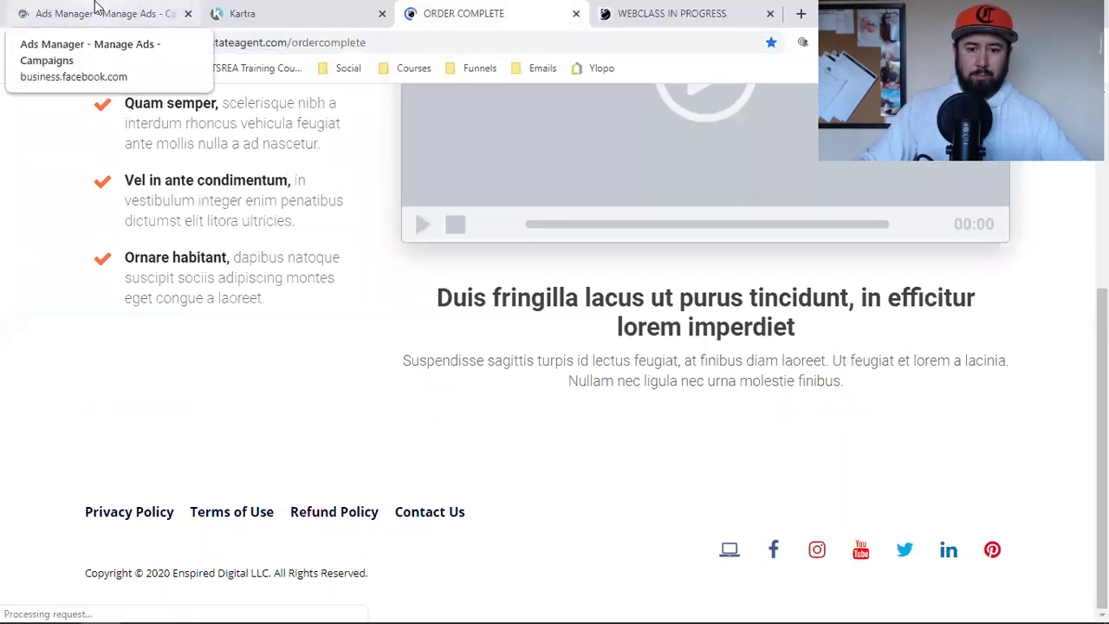
Step: Return to Ads Manager and start creating a new campaign
{"action": "left_click", "coordinate": [96, 8]}
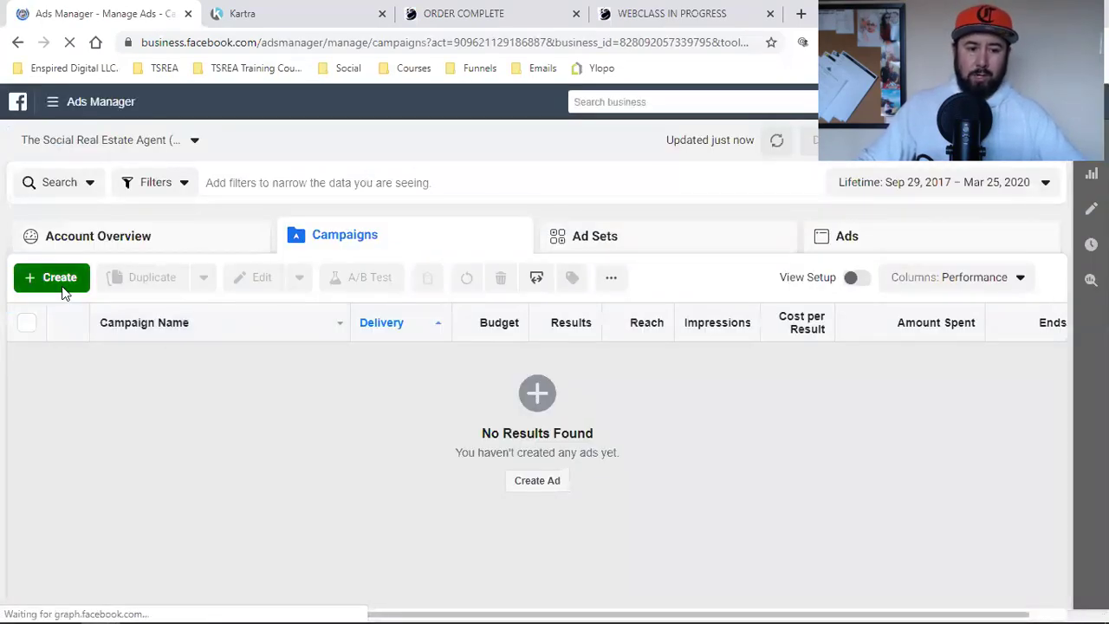
{"action": "left_click", "coordinate": [63, 287]}
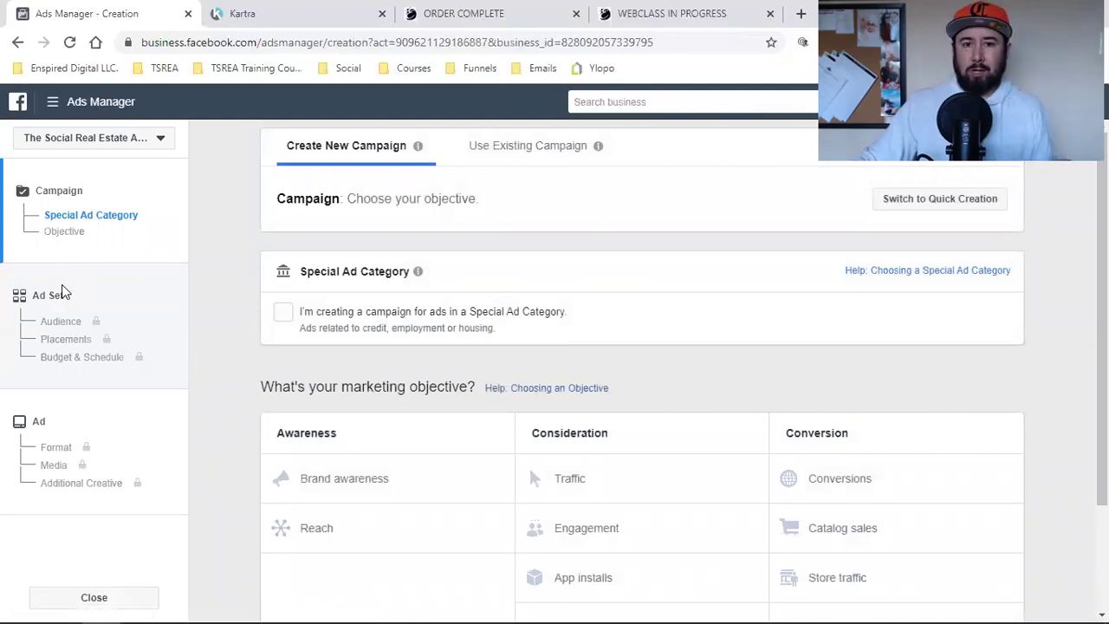
Step: Set the new campaign's marketing objective to Conversions and continue to the ad set settings
{"action": "scroll", "coordinate": [630, 390], "scroll_direction": "down", "scroll_amount": 1}
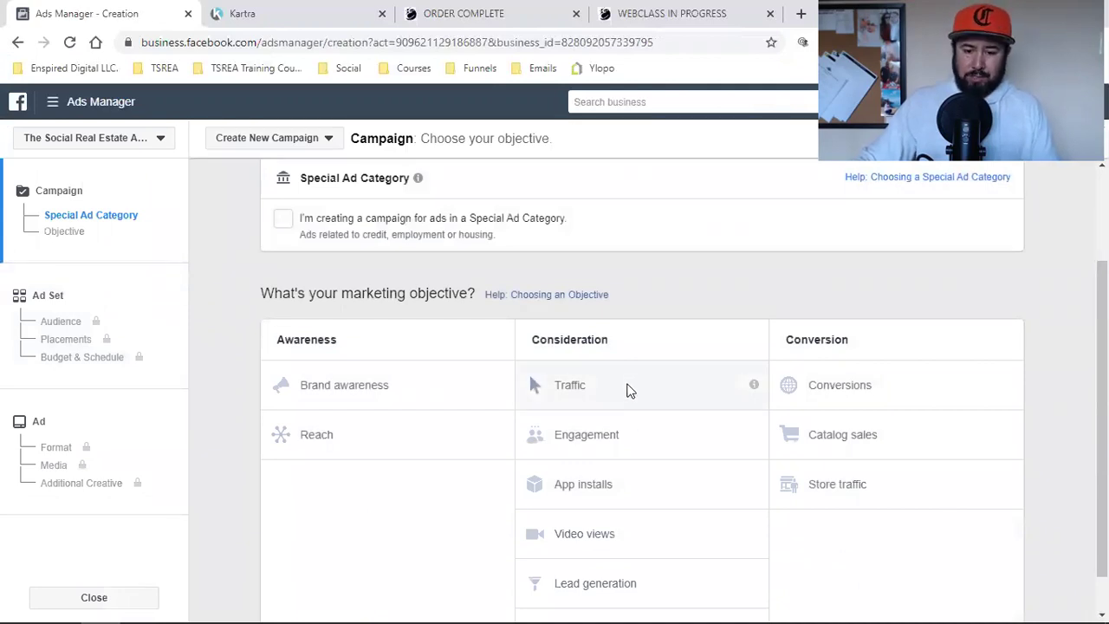
{"action": "left_click", "coordinate": [877, 389]}
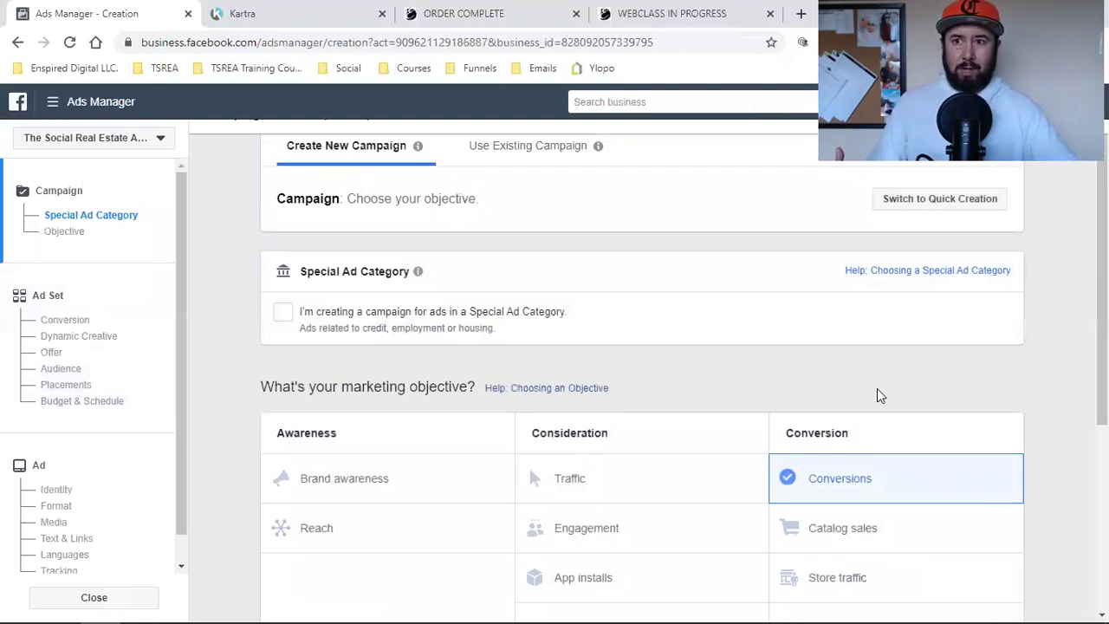
{"action": "scroll", "coordinate": [877, 388], "scroll_direction": "down", "scroll_amount": 4}
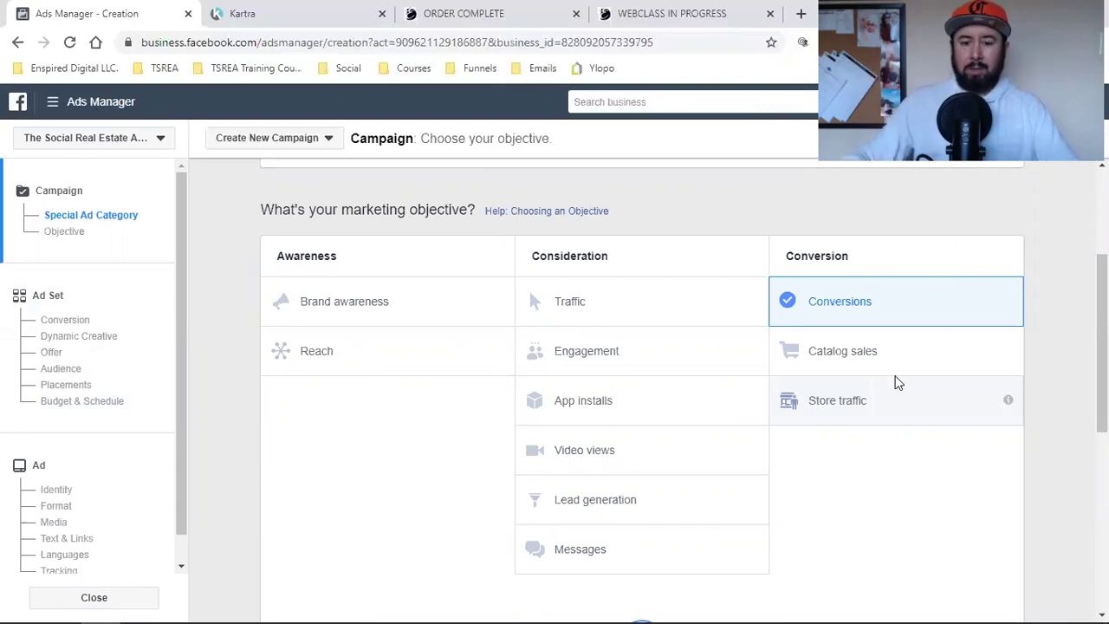
{"action": "scroll", "coordinate": [898, 307], "scroll_direction": "down", "scroll_amount": 5}
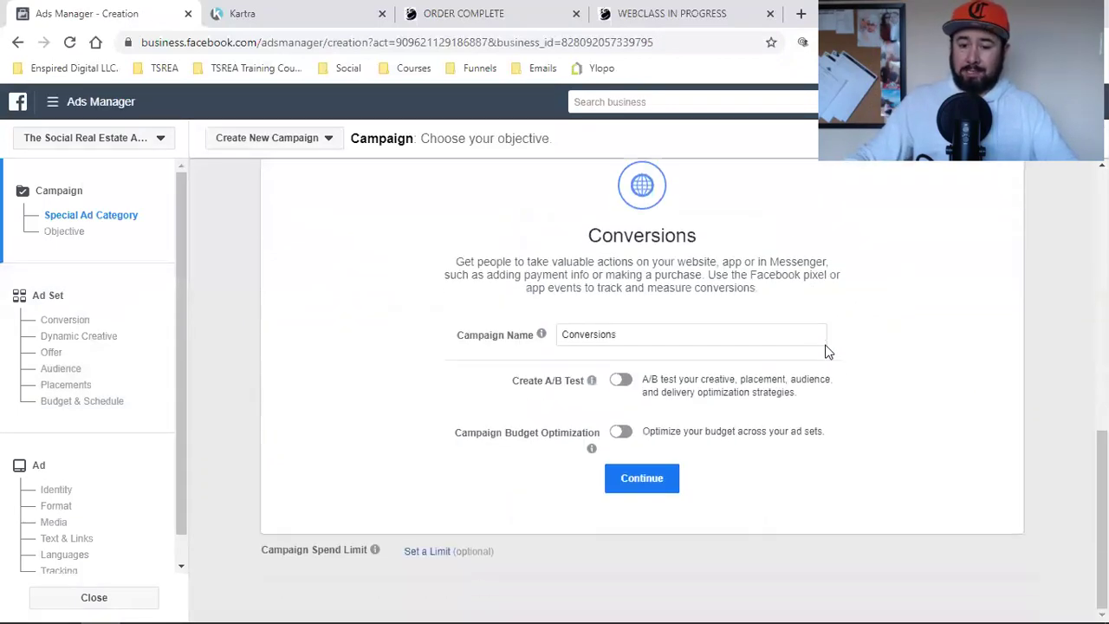
{"action": "scroll", "coordinate": [728, 419], "scroll_direction": "up", "scroll_amount": 8}
{"action": "scroll", "coordinate": [646, 413], "scroll_direction": "down", "scroll_amount": 2}
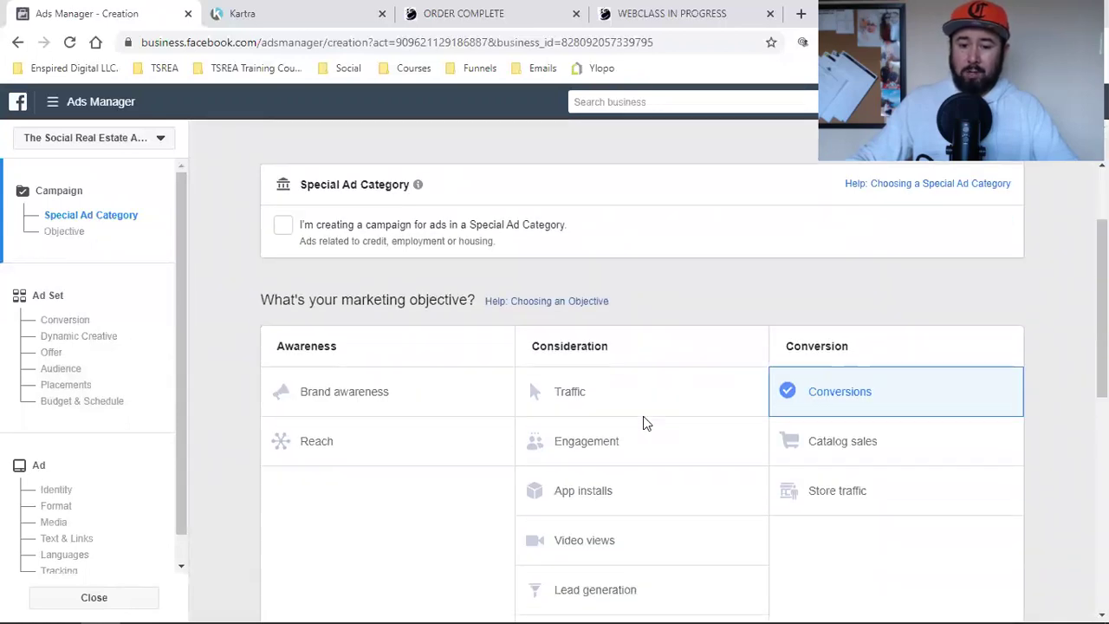
{"action": "scroll", "coordinate": [604, 457], "scroll_direction": "down", "scroll_amount": 2}
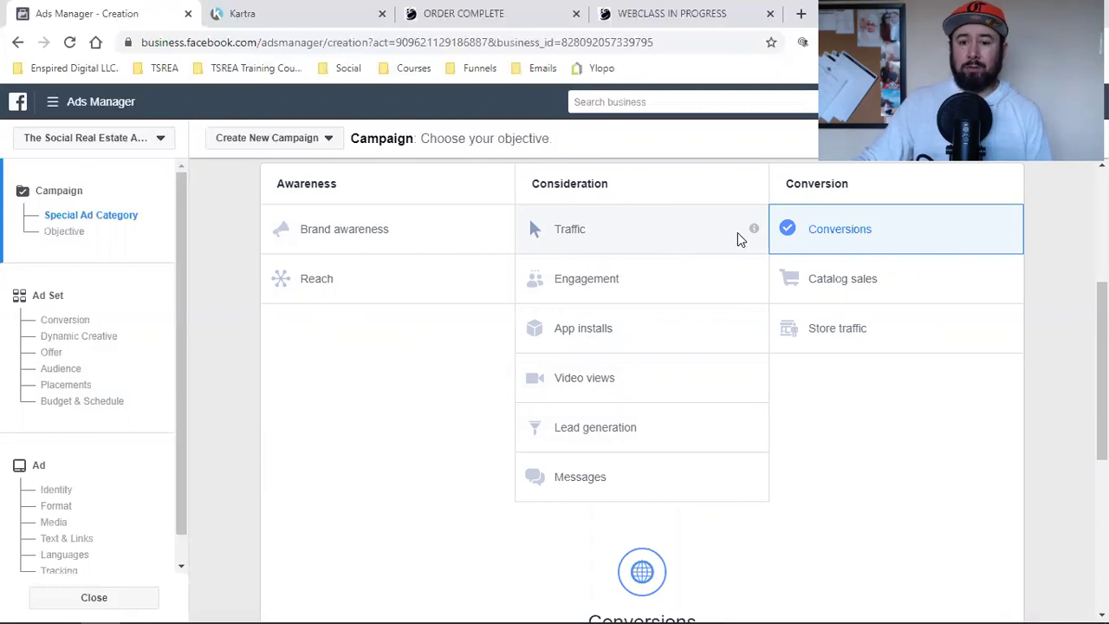
{"action": "left_click", "coordinate": [849, 233]}
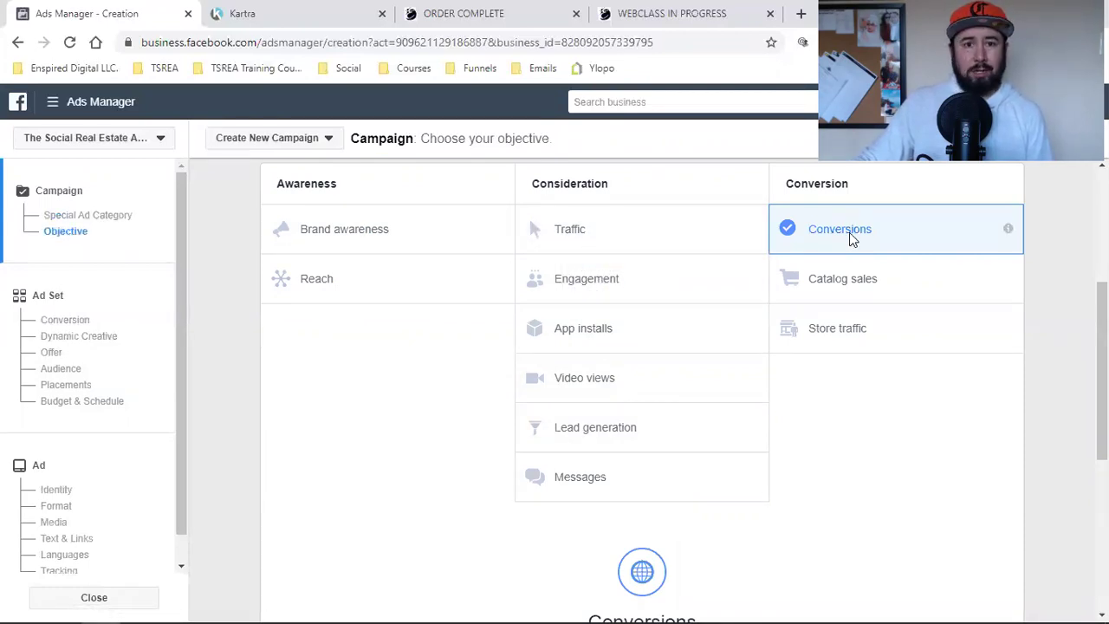
{"action": "scroll", "coordinate": [814, 295], "scroll_direction": "down", "scroll_amount": 4}
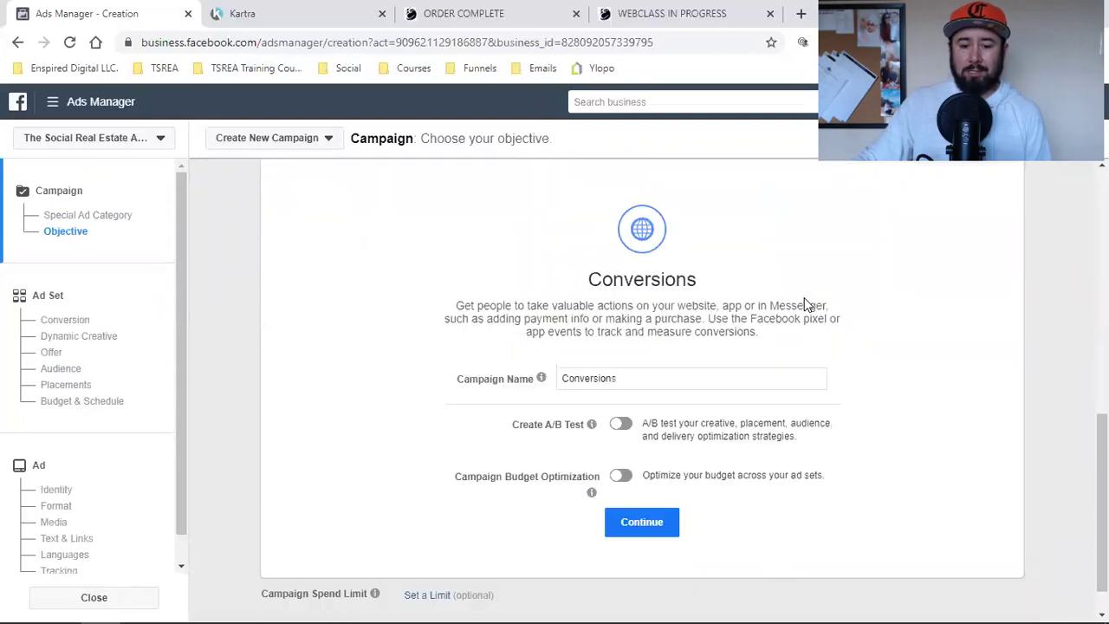
{"action": "left_click", "coordinate": [642, 475]}
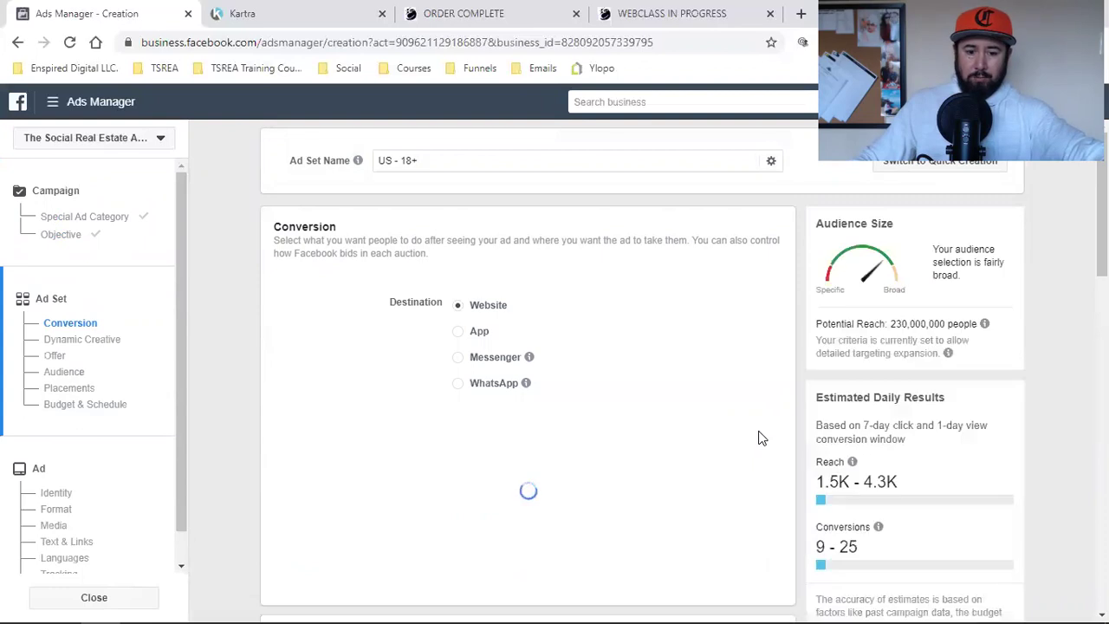
Step: Check the ORDER COMPLETE and WEBCLASS IN PROGRESS funnel pages, then return to Ads Manager
{"action": "left_click", "coordinate": [491, 8]}
{"action": "scroll", "coordinate": [400, 317], "scroll_direction": "up", "scroll_amount": 4}
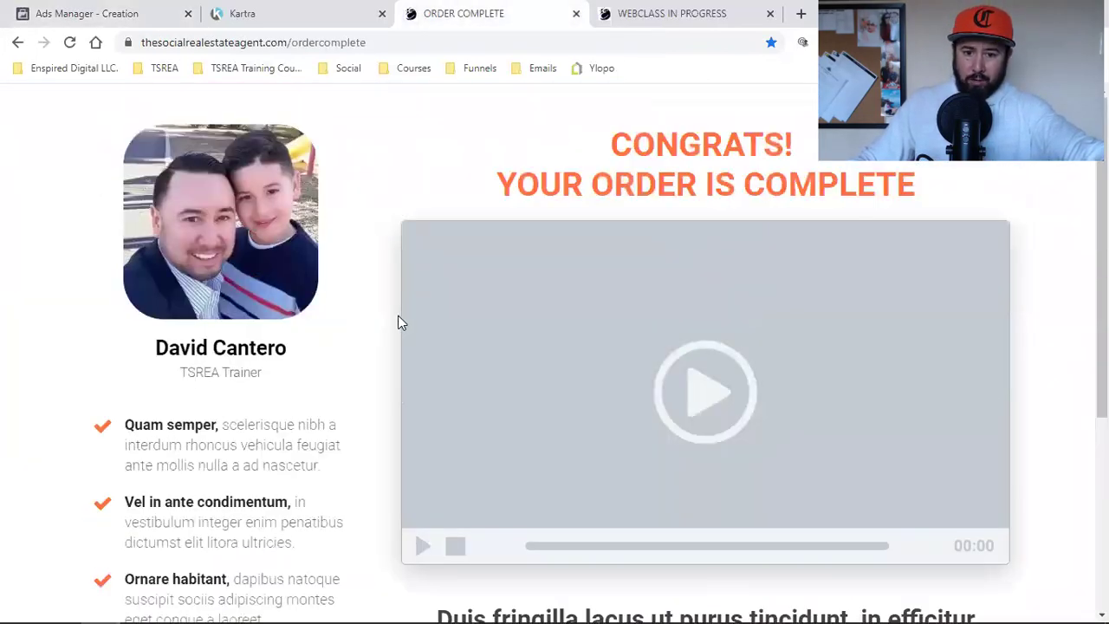
{"action": "left_click", "coordinate": [667, 13]}
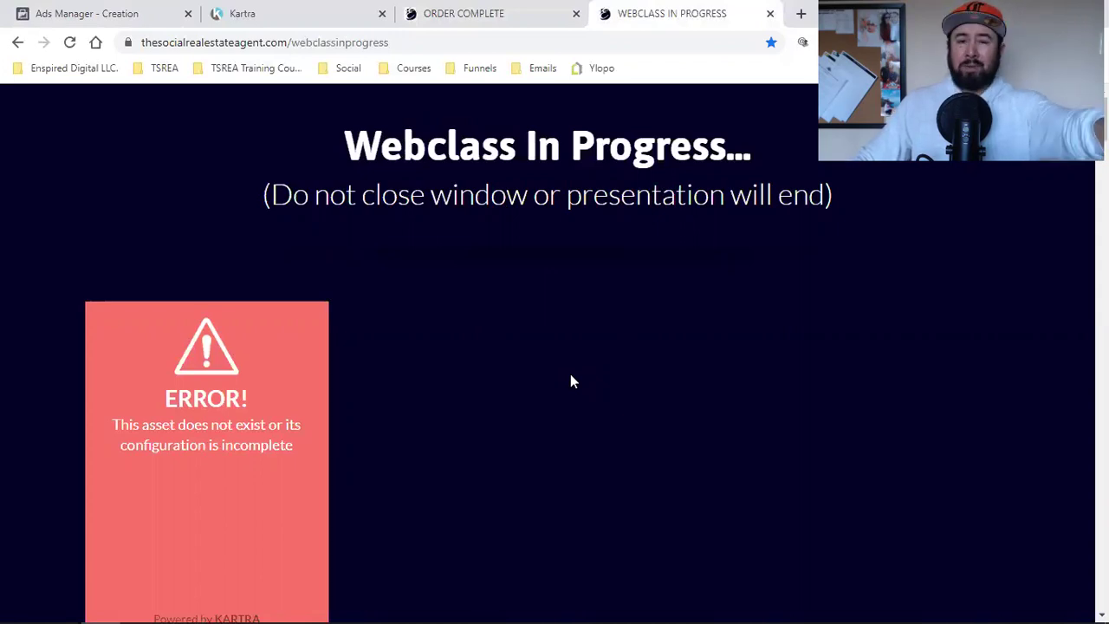
{"action": "left_click", "coordinate": [134, 9]}
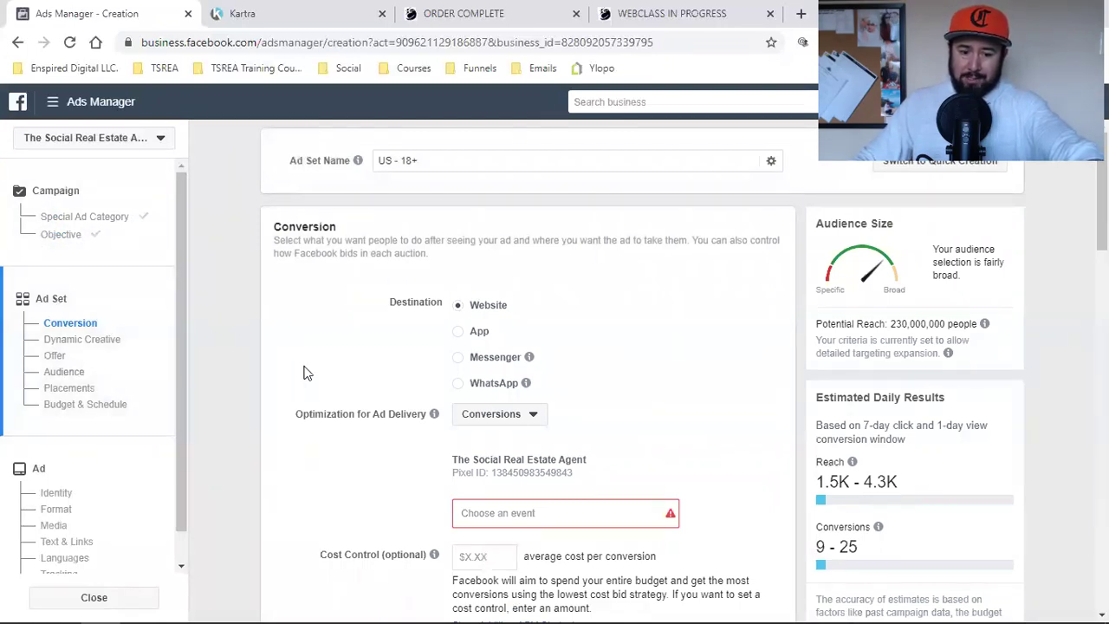
Step: Open the ad set's list of conversion events and examine the TSREA Webclass Registrants and TSREA Course Students custom conversions
{"action": "scroll", "coordinate": [384, 470], "scroll_direction": "down", "scroll_amount": 1}
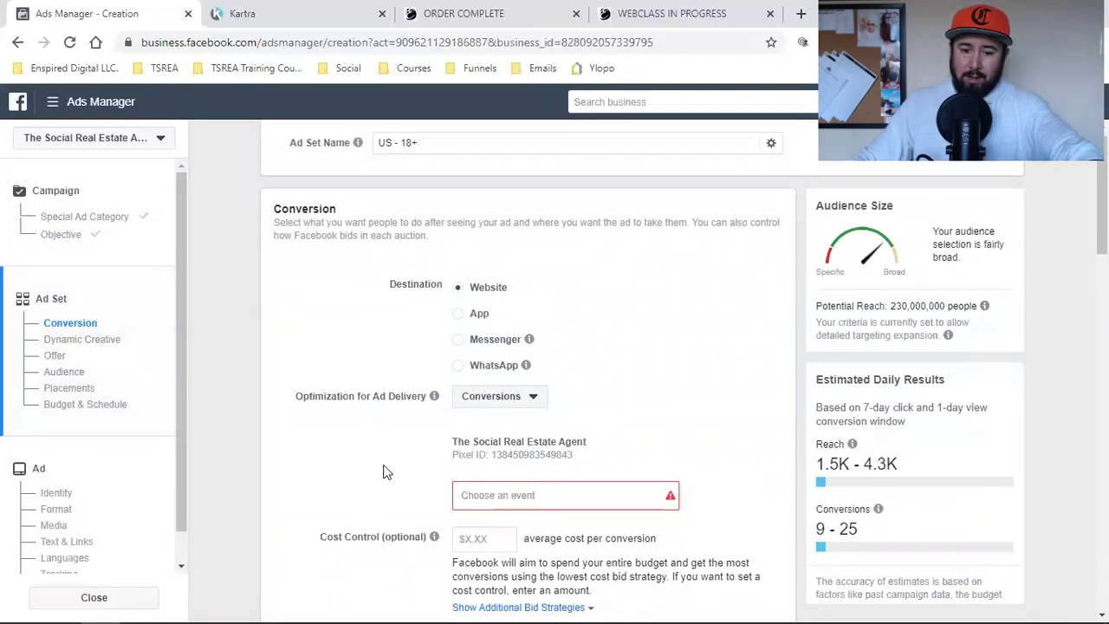
{"action": "left_click", "coordinate": [504, 433]}
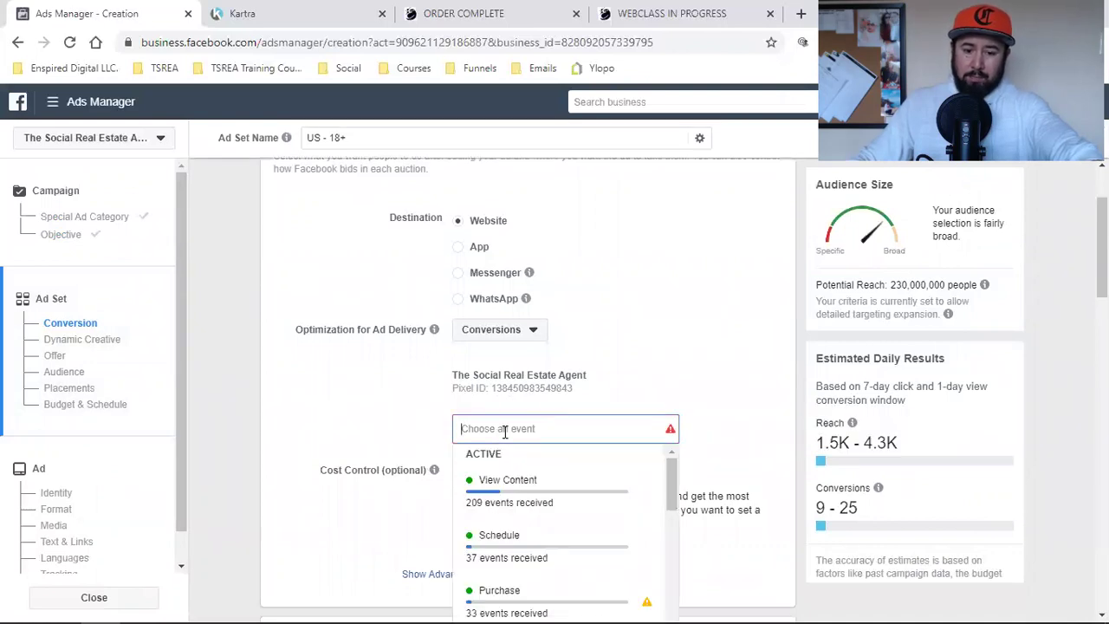
{"action": "scroll", "coordinate": [606, 286], "scroll_direction": "down", "scroll_amount": 2}
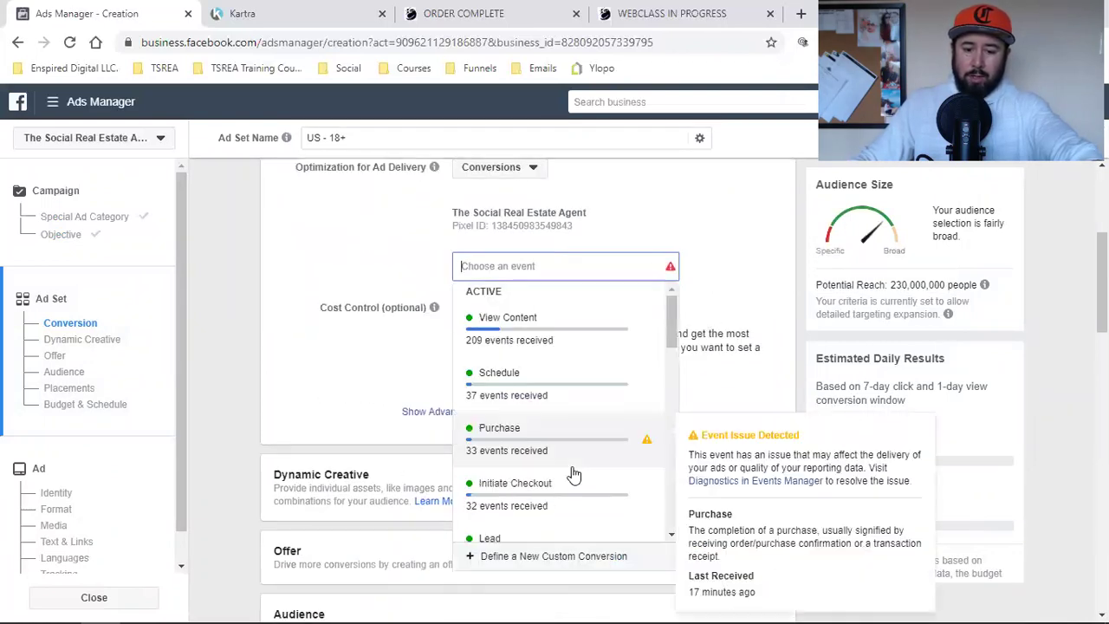
{"action": "scroll", "coordinate": [607, 468], "scroll_direction": "down", "scroll_amount": 1}
{"action": "scroll", "coordinate": [574, 465], "scroll_direction": "down", "scroll_amount": 1}
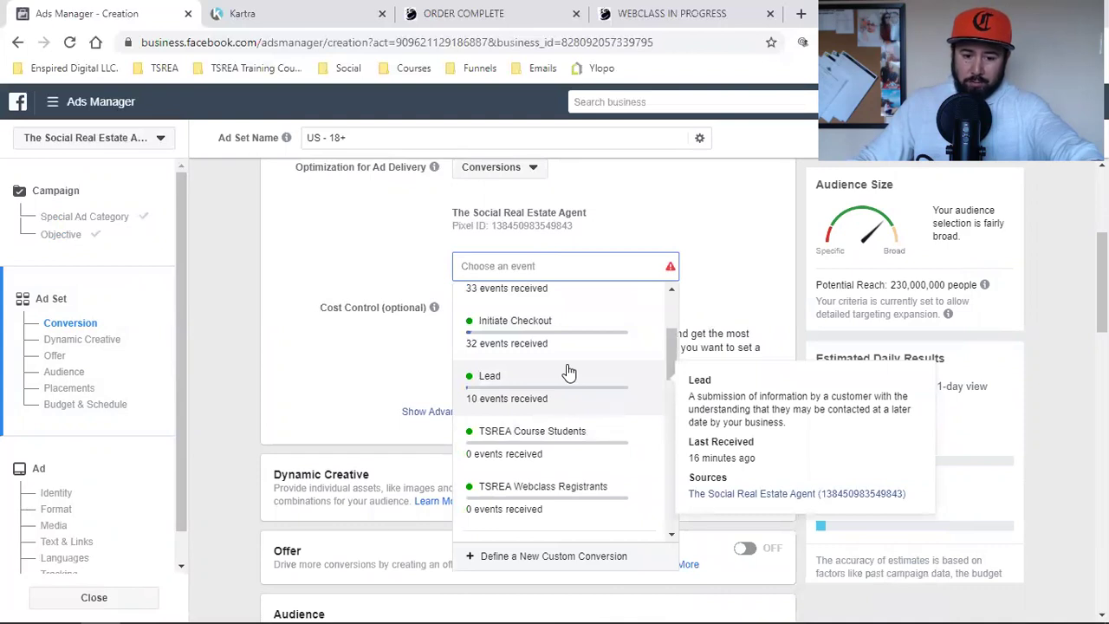
{"action": "scroll", "coordinate": [568, 371], "scroll_direction": "down", "scroll_amount": 2}
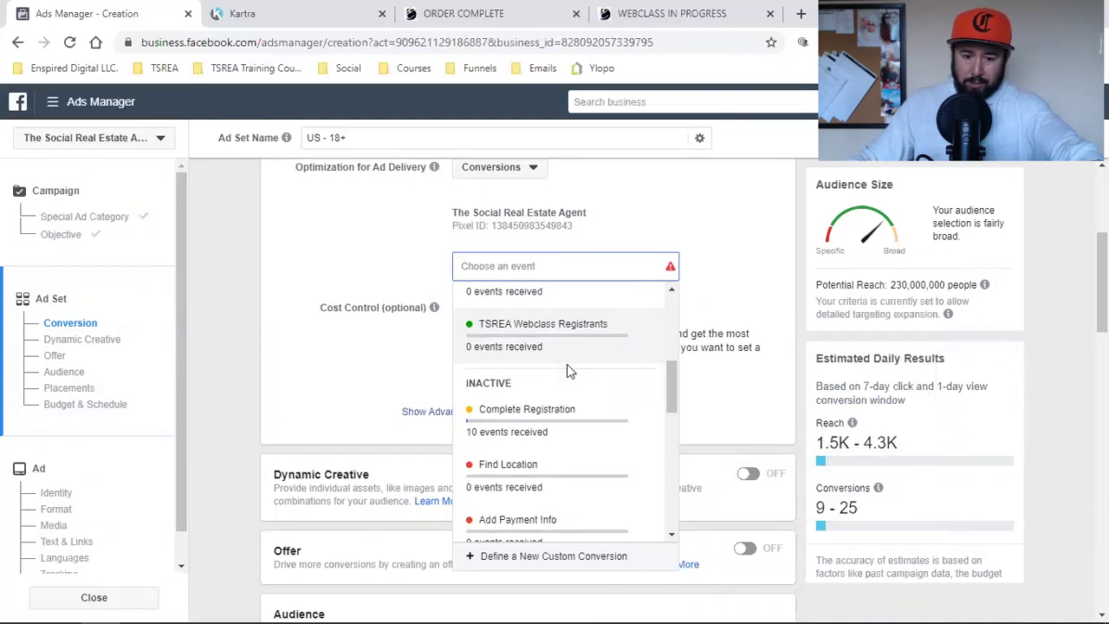
{"action": "mouse_move", "coordinate": [584, 339]}
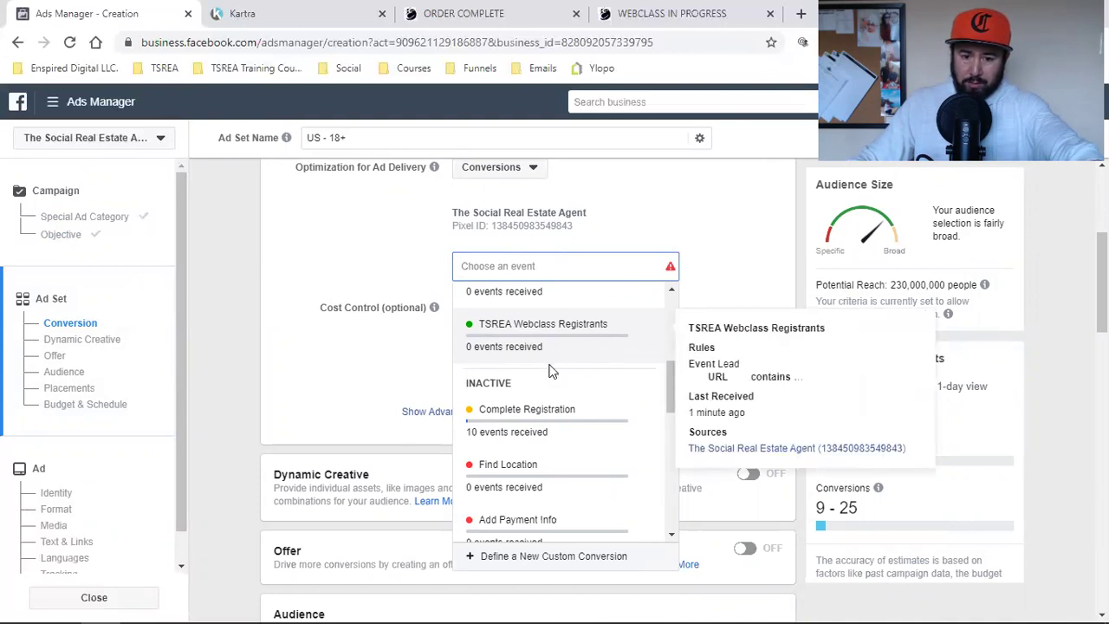
{"action": "scroll", "coordinate": [551, 371], "scroll_direction": "up", "scroll_amount": 2}
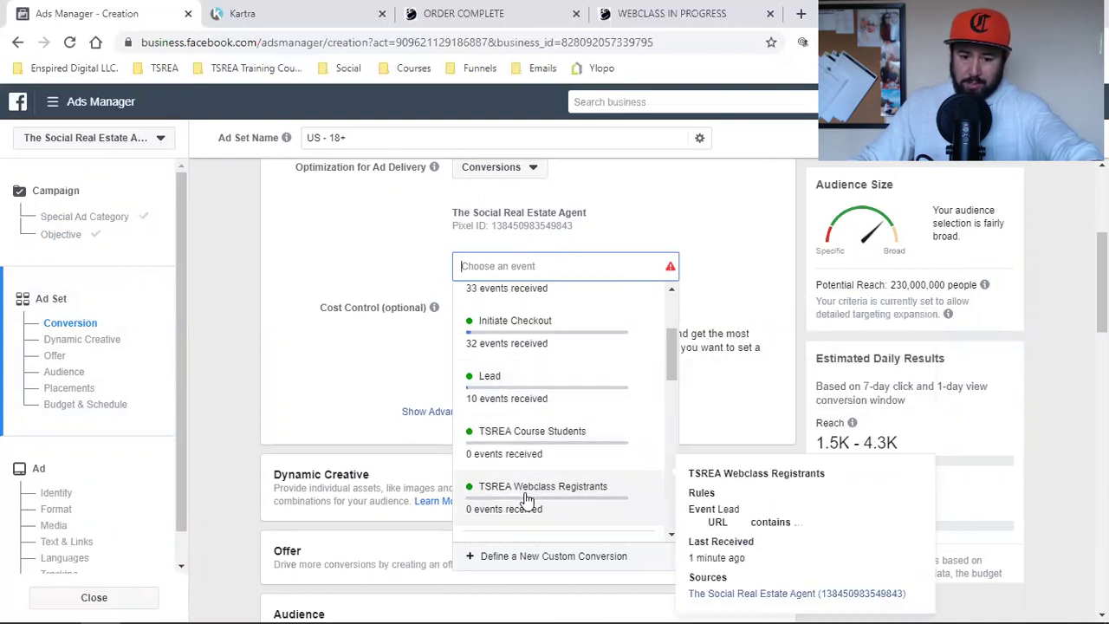
{"action": "mouse_move", "coordinate": [555, 462]}
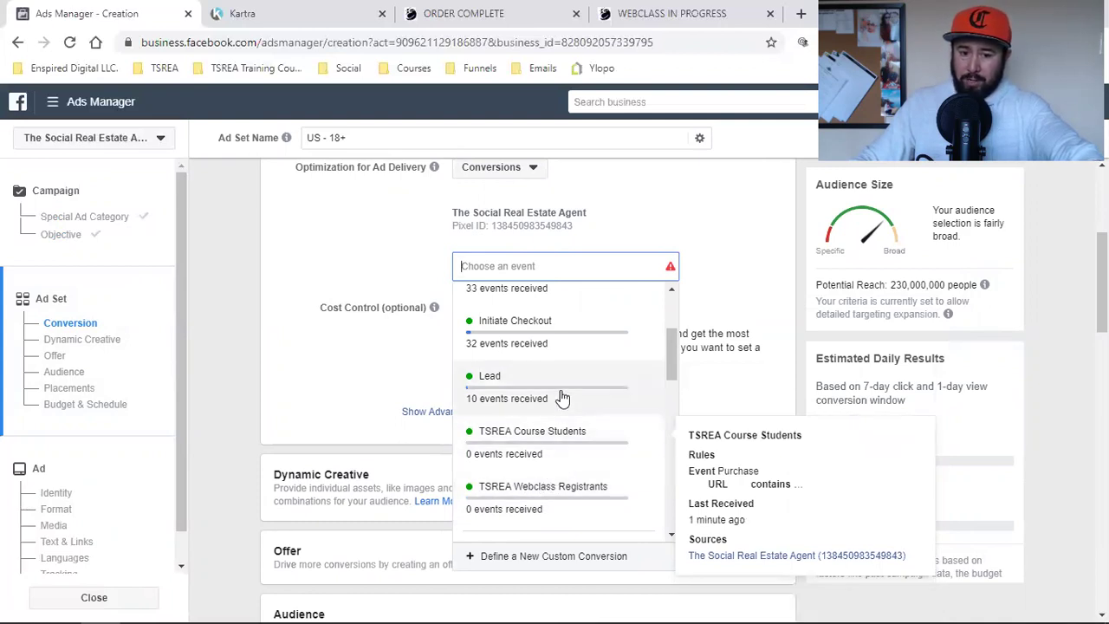
{"action": "scroll", "coordinate": [559, 403], "scroll_direction": "up", "scroll_amount": 3}
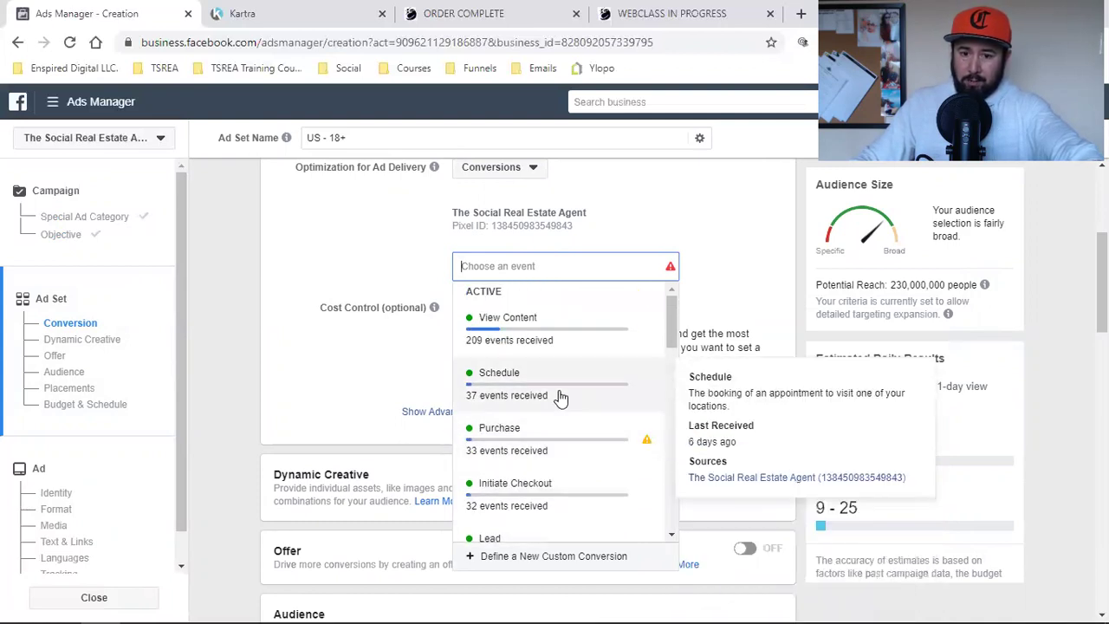
Step: Load the bookmarked 4 DAYS LEFT funnel page in a new browser tab, then return to Ads Manager
{"action": "left_click", "coordinate": [799, 13]}
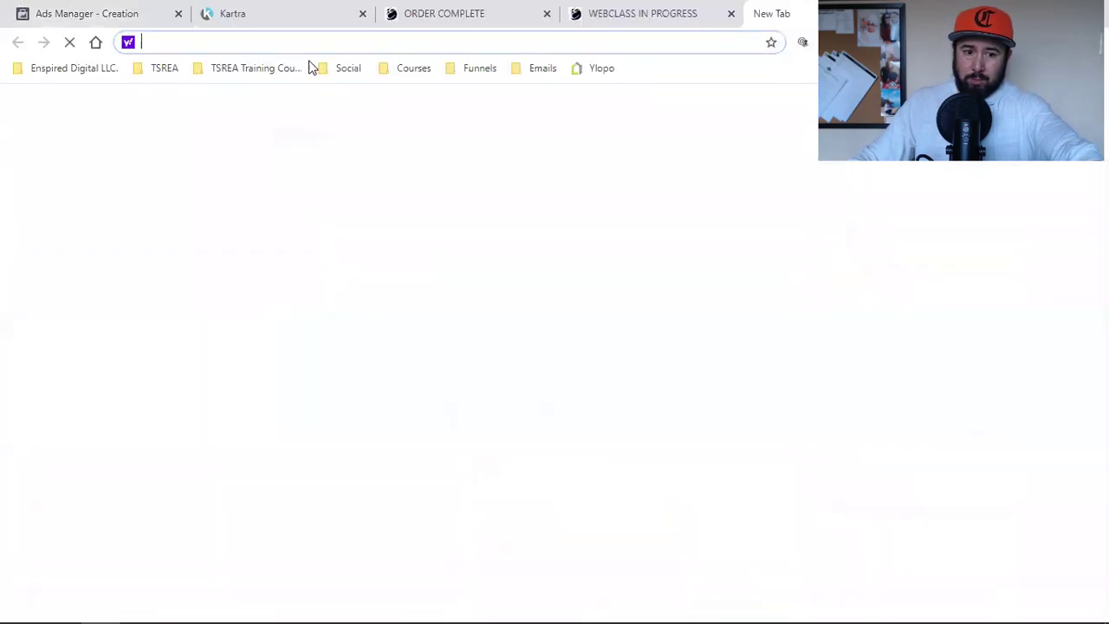
{"action": "left_click", "coordinate": [217, 73]}
{"action": "left_click", "coordinate": [270, 149]}
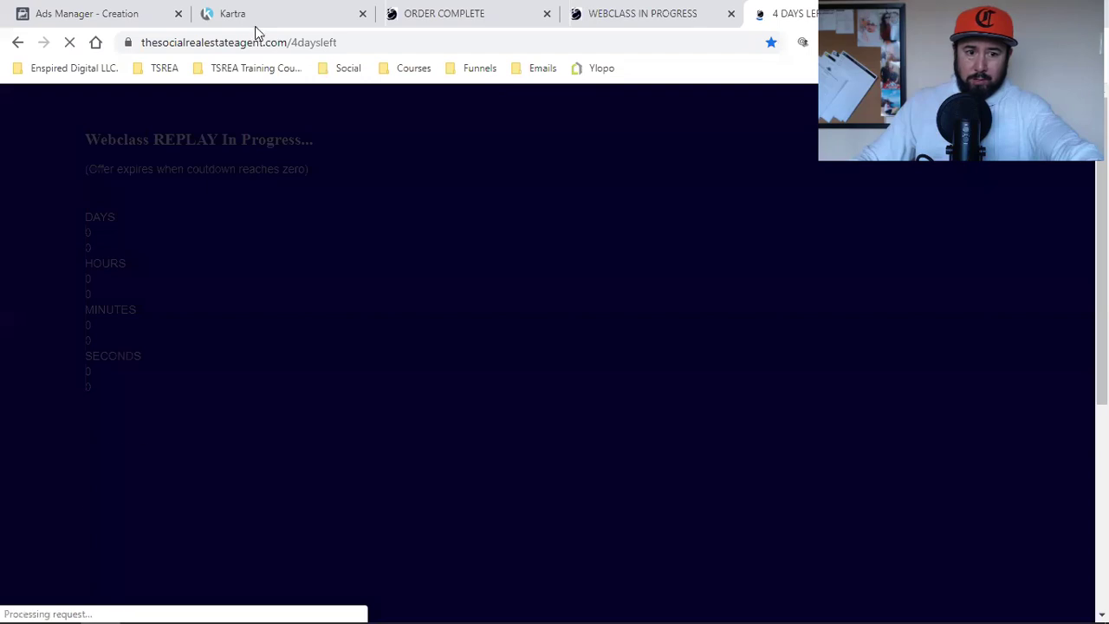
{"action": "left_click", "coordinate": [111, 11]}
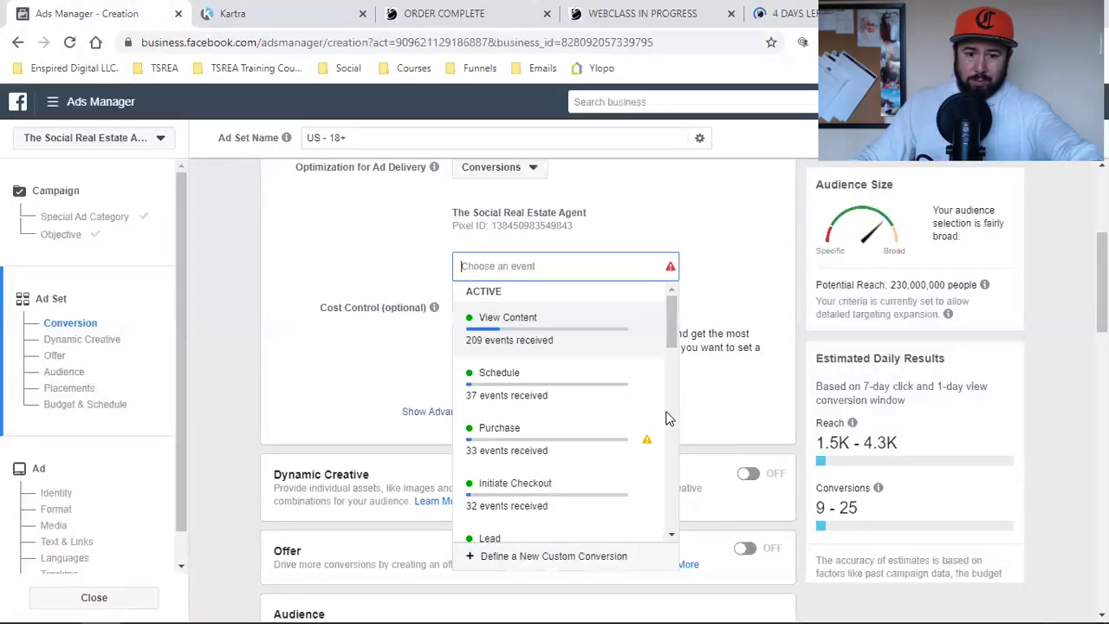
Step: Compare the Lead event and the TSREA custom conversions in the event list, including the details of TSREA ATC
{"action": "scroll", "coordinate": [570, 458], "scroll_direction": "down", "scroll_amount": 1}
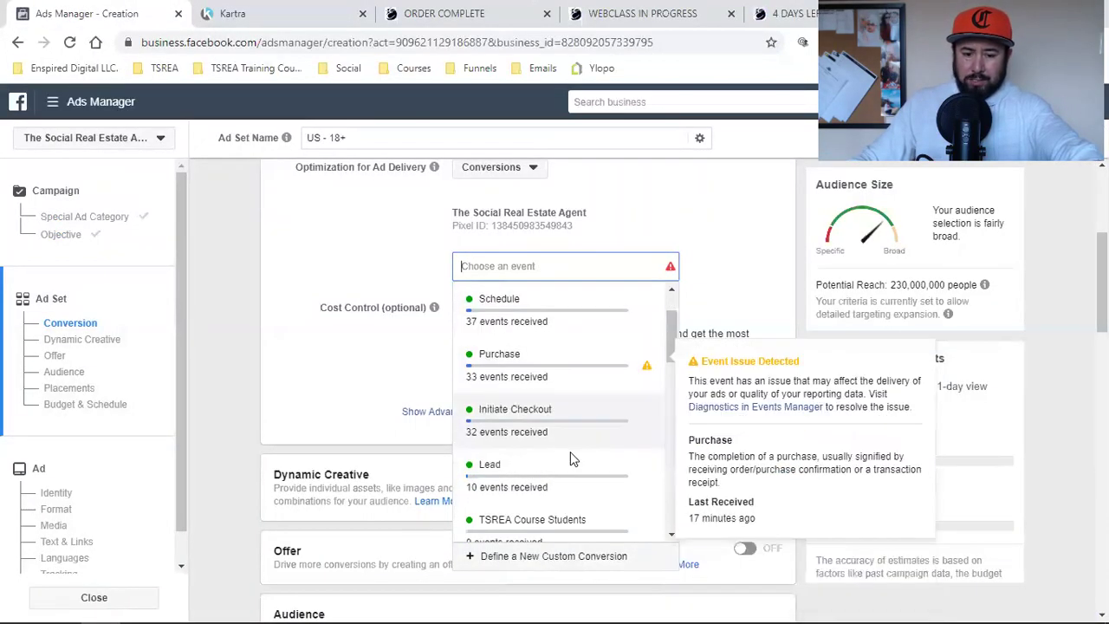
{"action": "scroll", "coordinate": [570, 453], "scroll_direction": "down", "scroll_amount": 1}
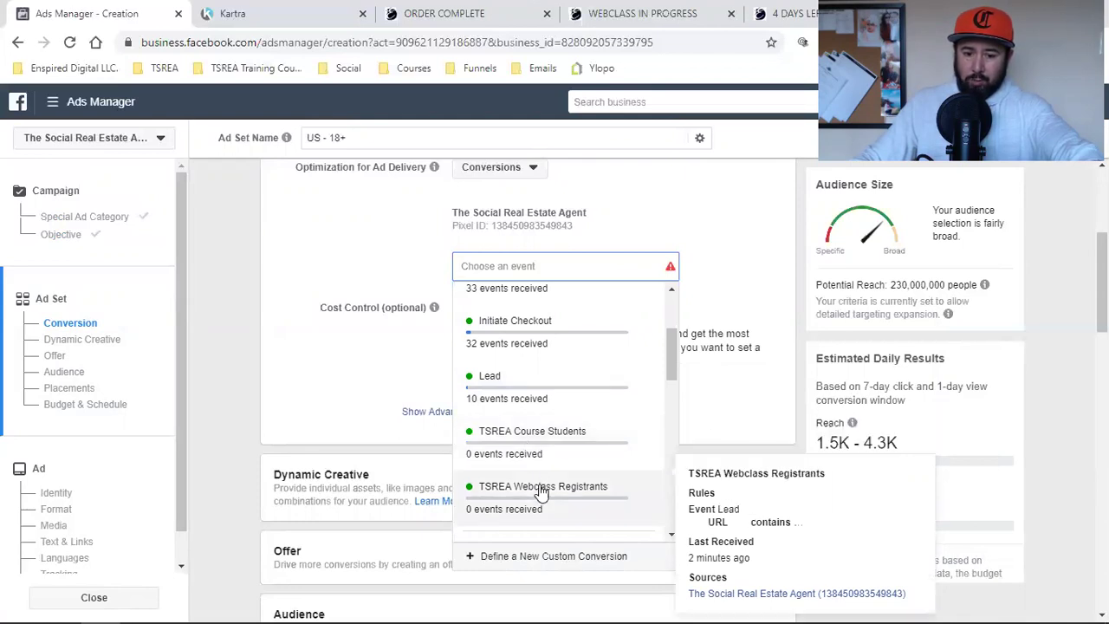
{"action": "left_click_drag", "start_coordinate": [680, 341], "coordinate": [679, 364]}
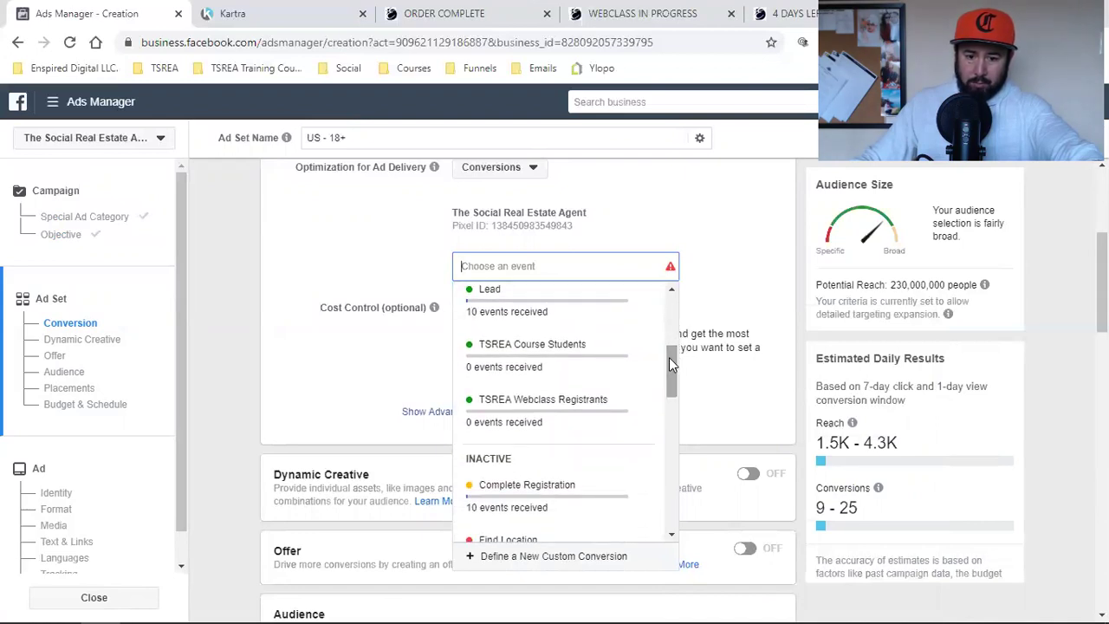
{"action": "left_click_drag", "start_coordinate": [671, 364], "coordinate": [671, 359]}
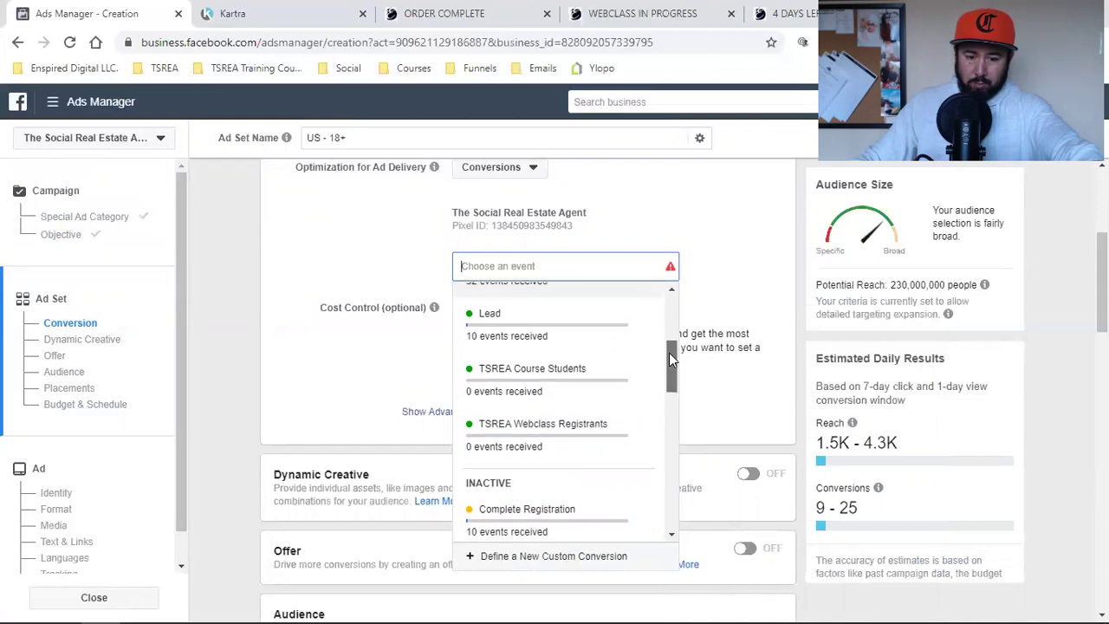
{"action": "mouse_move", "coordinate": [537, 347]}
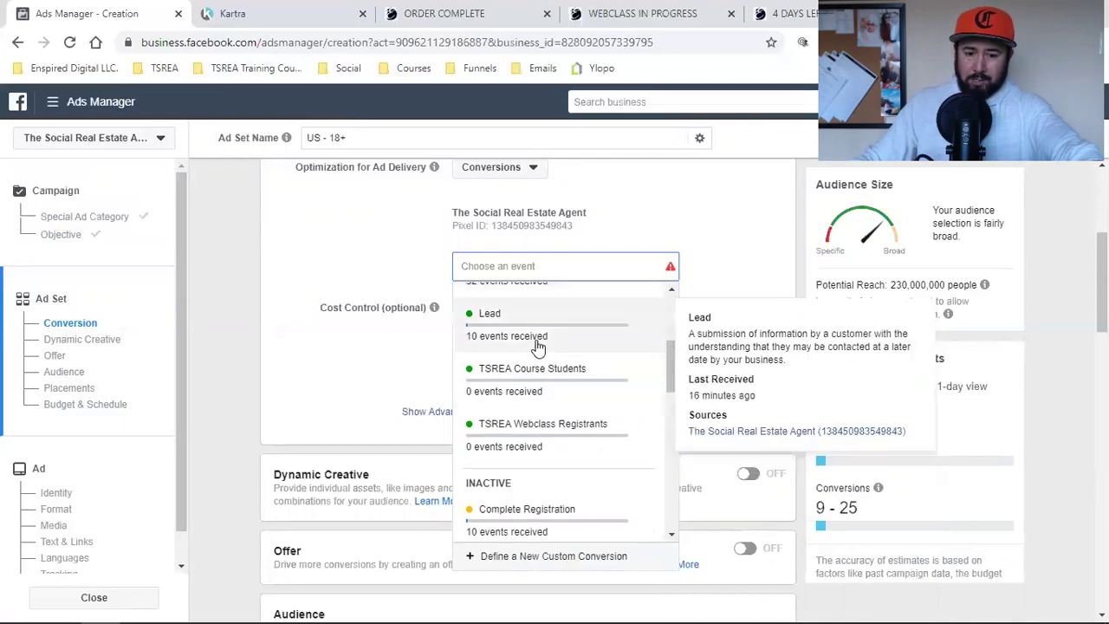
{"action": "left_click_drag", "start_coordinate": [673, 351], "coordinate": [667, 463]}
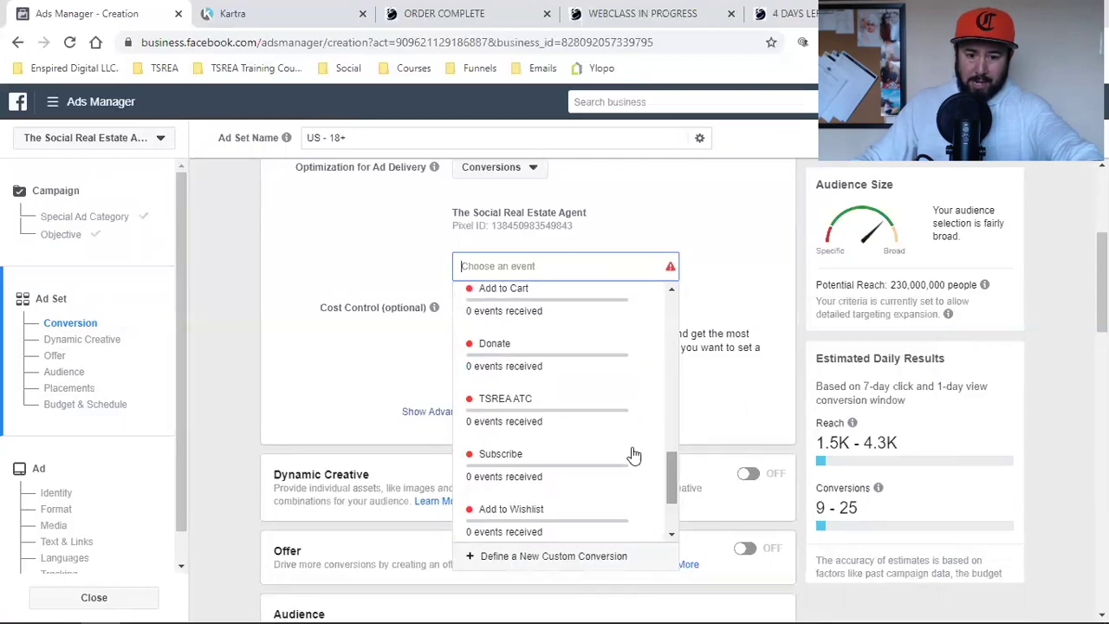
{"action": "mouse_move", "coordinate": [554, 396]}
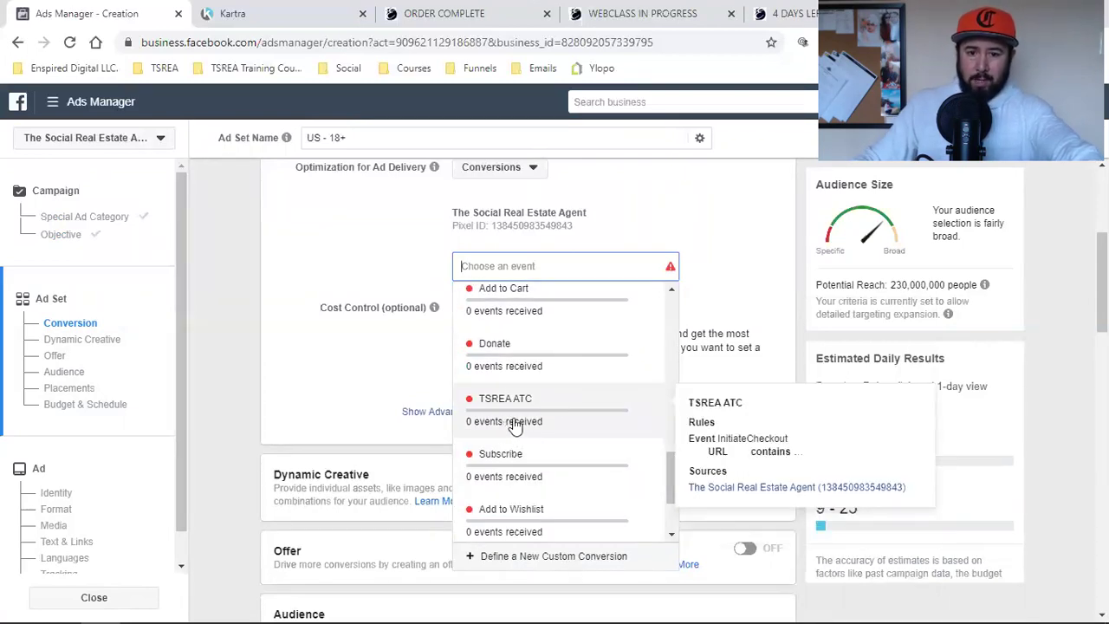
Step: Load the bookmarked SECURE CHECKOUT page in place of the WEBCLASS IN PROGRESS page, then return to Ads Manager
{"action": "left_click", "coordinate": [494, 18]}
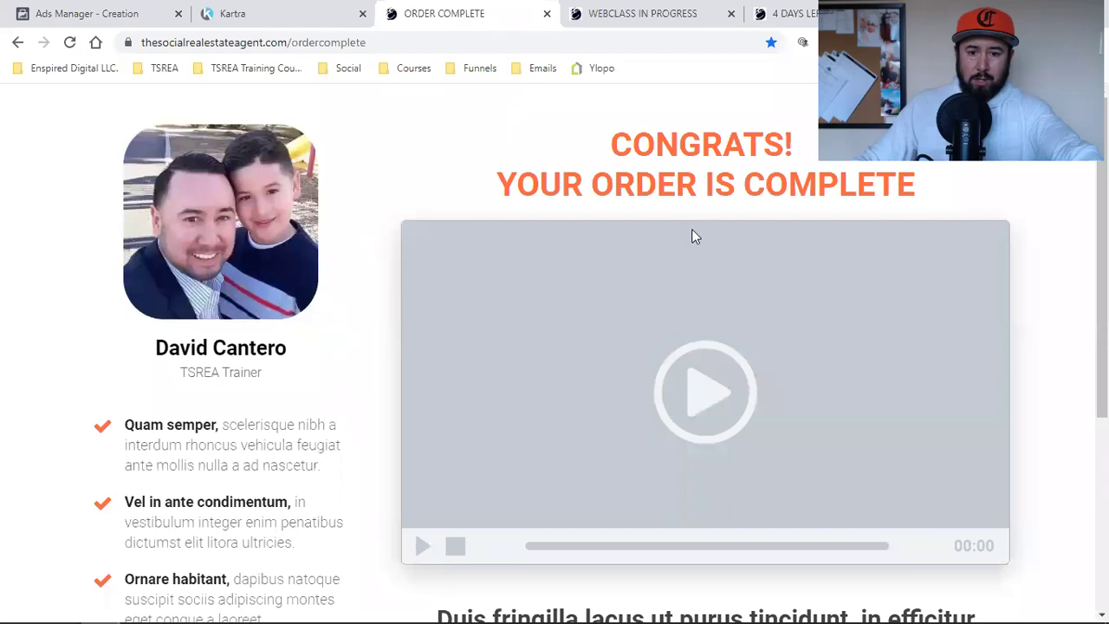
{"action": "left_click", "coordinate": [663, 13]}
{"action": "left_click", "coordinate": [221, 67]}
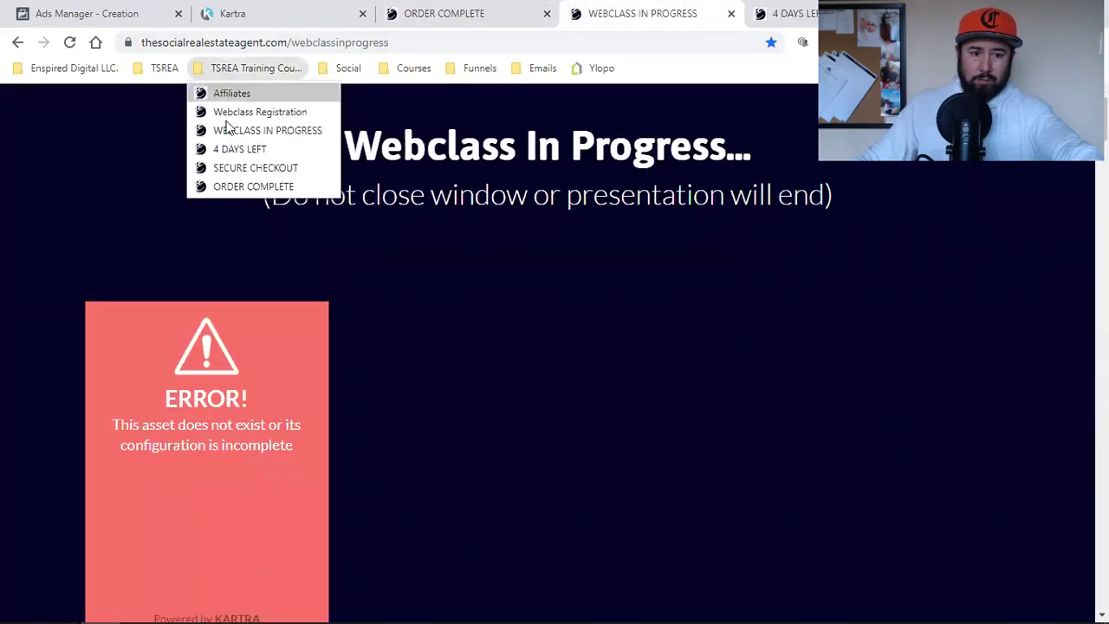
{"action": "left_click", "coordinate": [236, 168]}
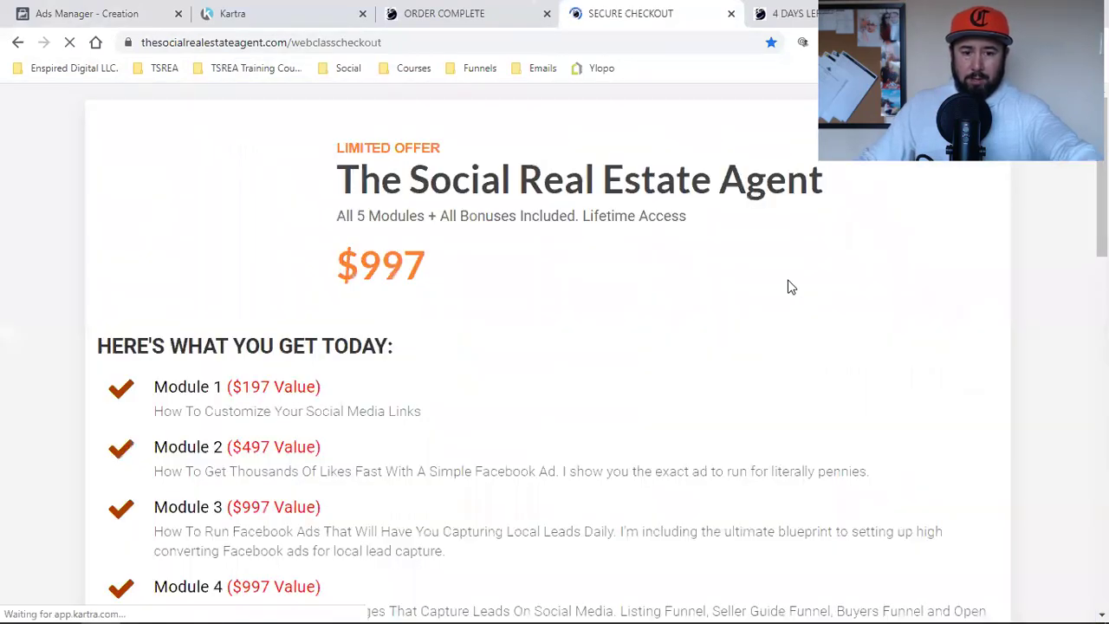
{"action": "left_click", "coordinate": [96, 13]}
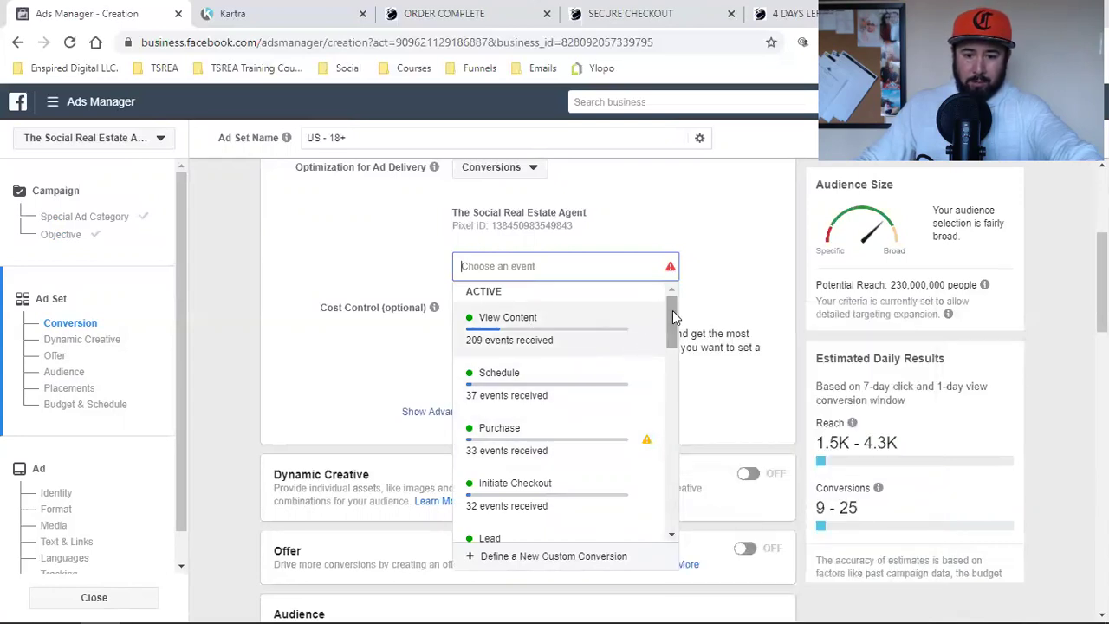
Step: Check TSREA ATC in the event list, return to the campaign level, choose the Conversions objective and continue to the ad set
{"action": "left_click_drag", "start_coordinate": [672, 310], "coordinate": [668, 462]}
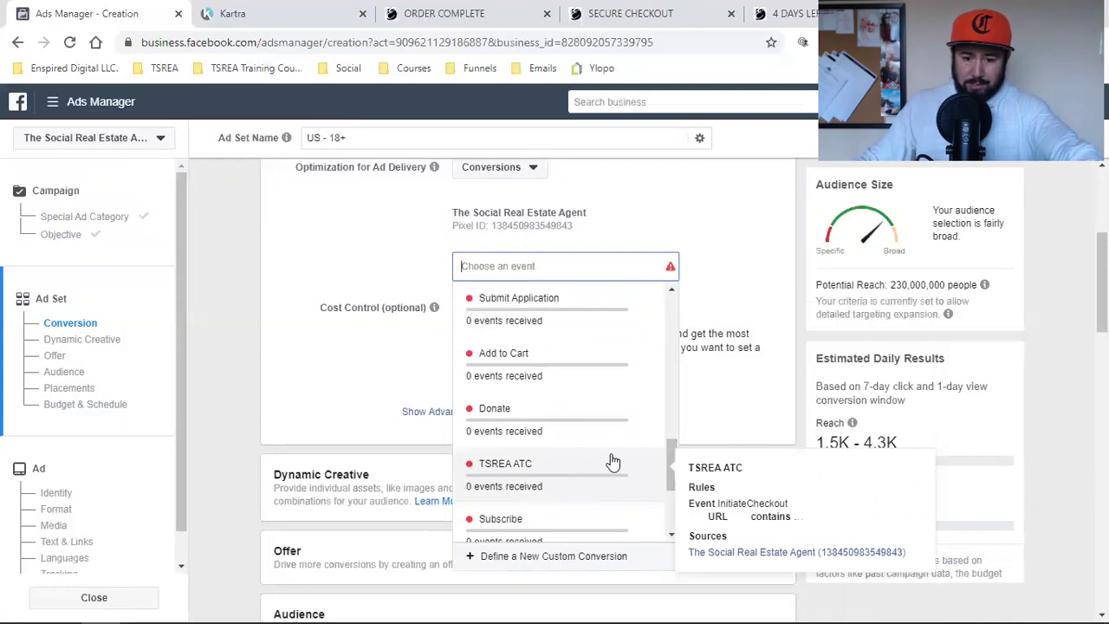
{"action": "left_click", "coordinate": [74, 200]}
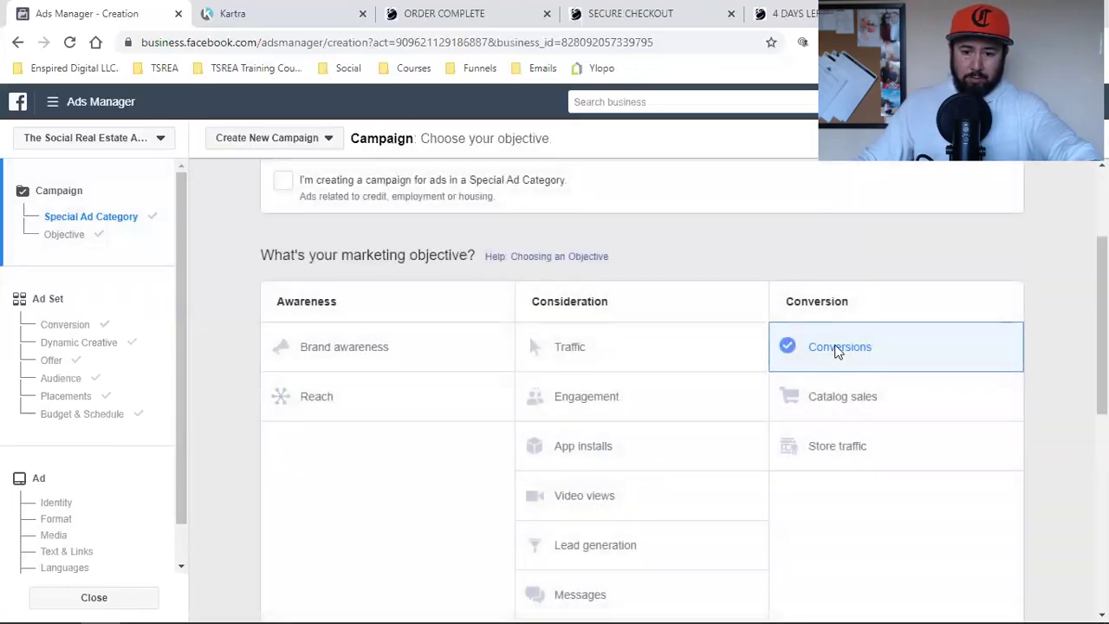
{"action": "left_click", "coordinate": [838, 349]}
{"action": "left_click", "coordinate": [657, 482]}
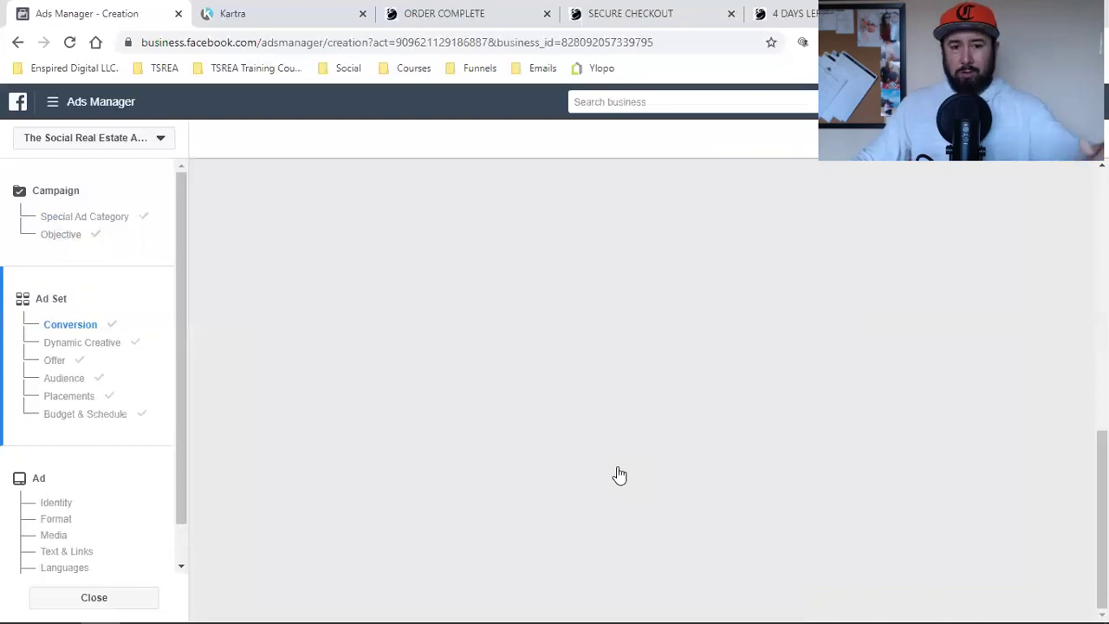
Step: Choose the TSREA Course Students custom conversion as the ad set's conversion event
{"action": "scroll", "coordinate": [684, 394], "scroll_direction": "down", "scroll_amount": 2}
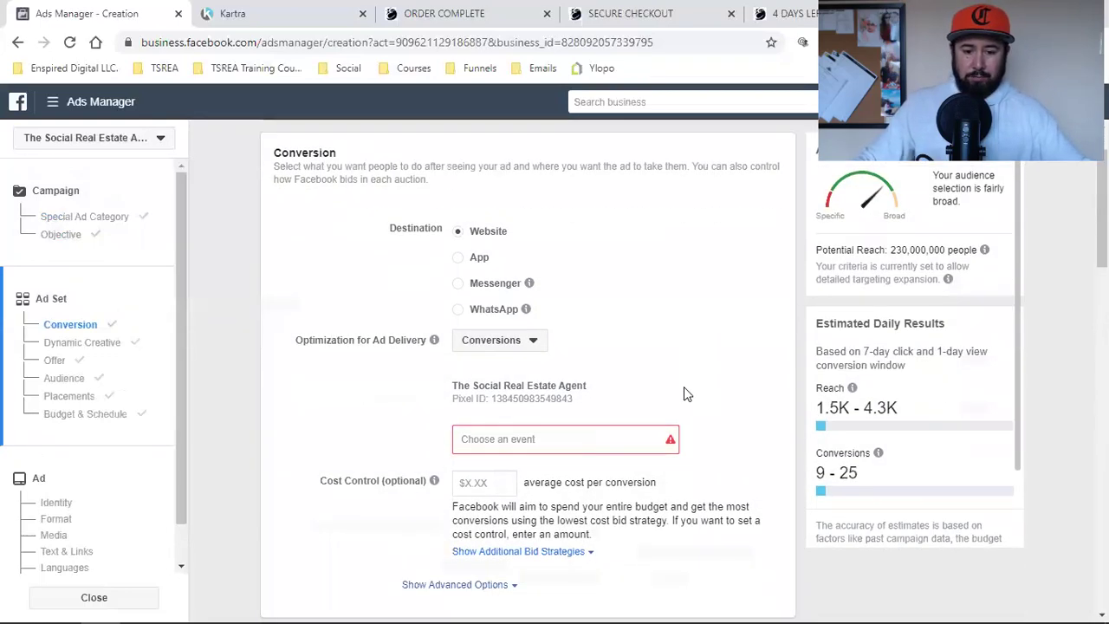
{"action": "left_click", "coordinate": [495, 413]}
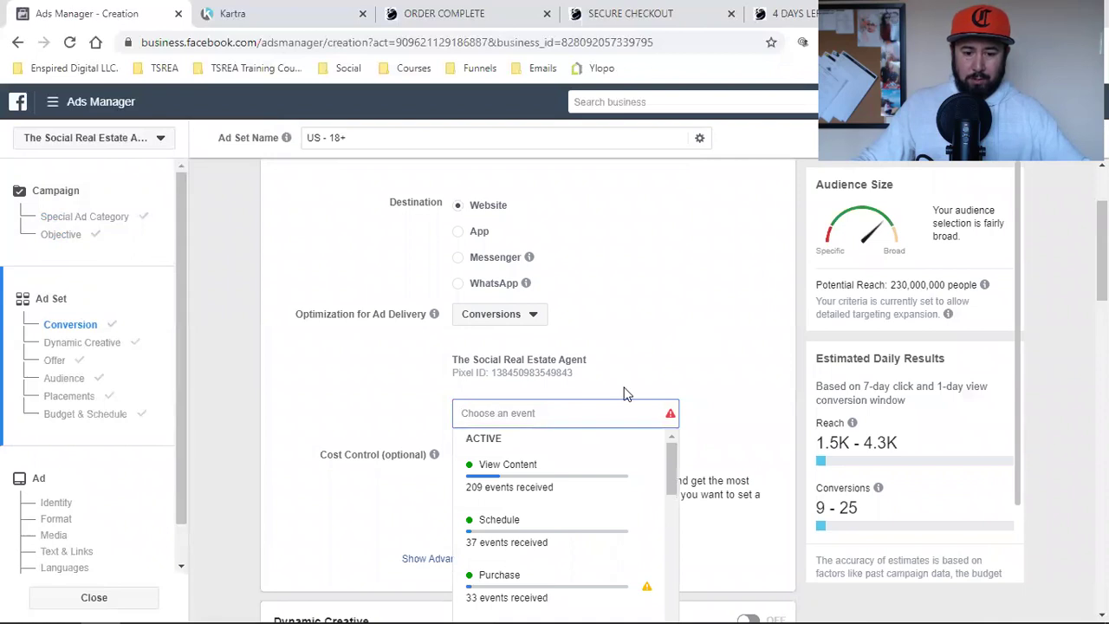
{"action": "scroll", "coordinate": [703, 317], "scroll_direction": "down", "scroll_amount": 3}
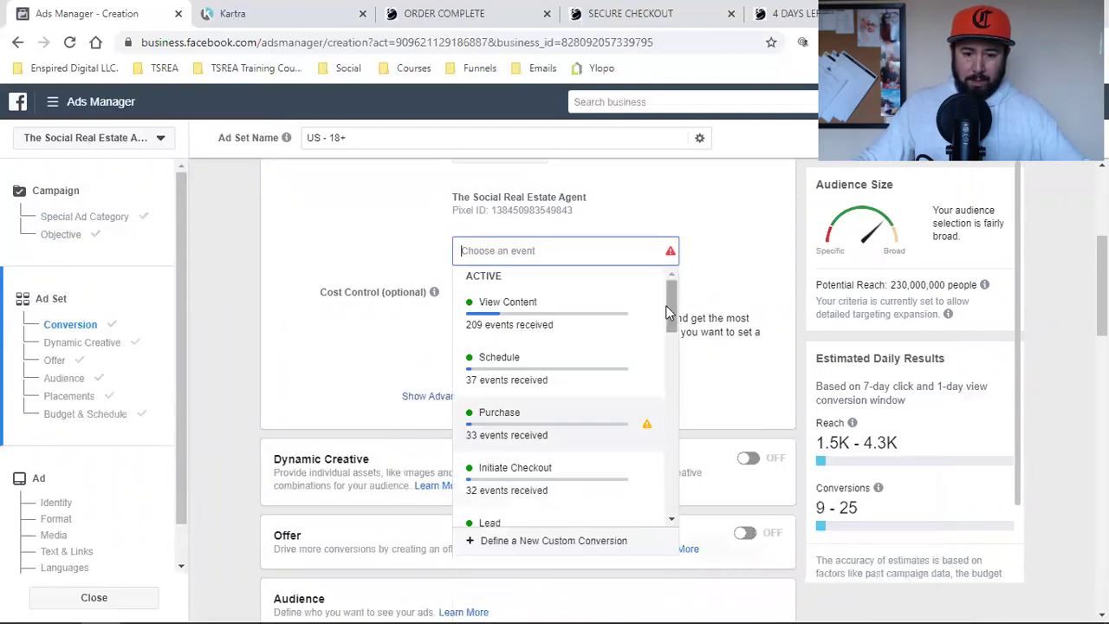
{"action": "left_click_drag", "start_coordinate": [675, 290], "coordinate": [669, 437]}
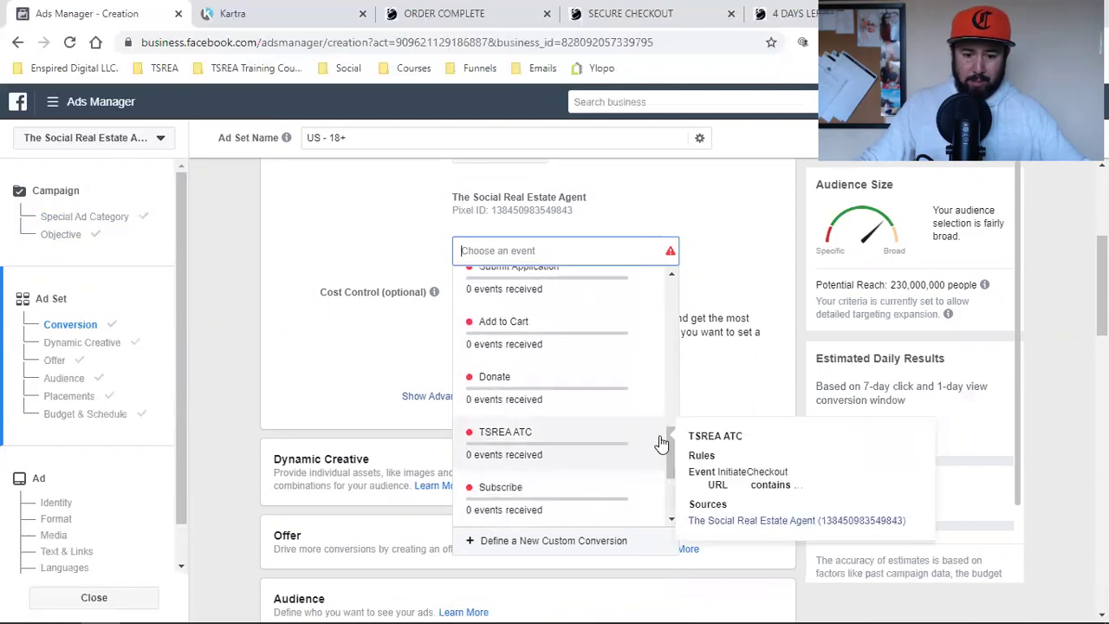
{"action": "left_click_drag", "start_coordinate": [673, 438], "coordinate": [680, 280]}
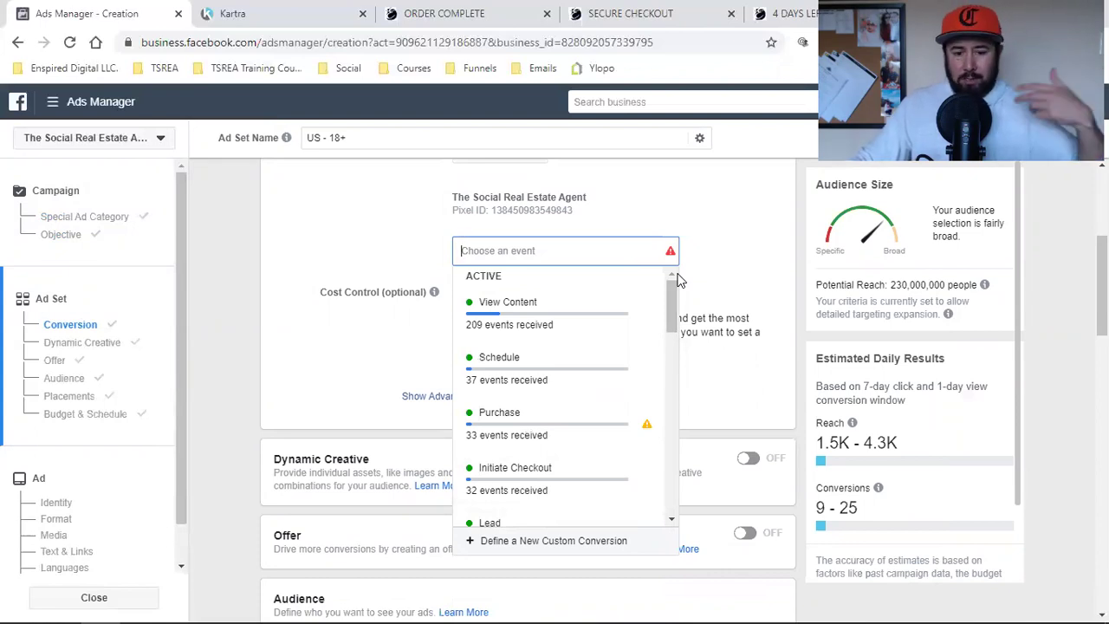
{"action": "scroll", "coordinate": [550, 475], "scroll_direction": "down", "scroll_amount": 2}
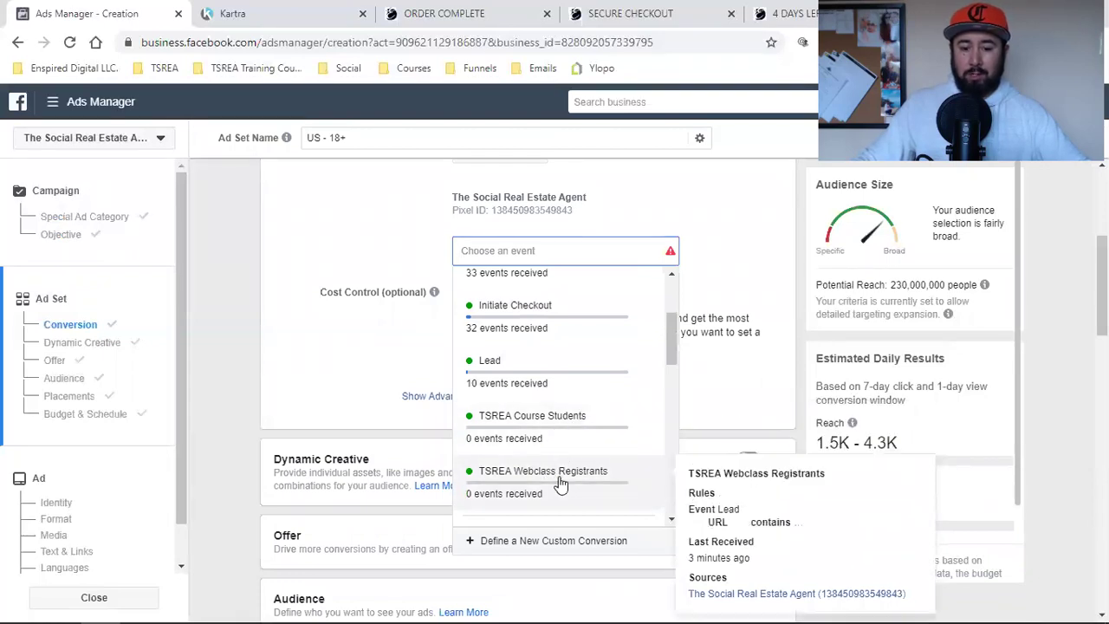
{"action": "left_click", "coordinate": [562, 417]}
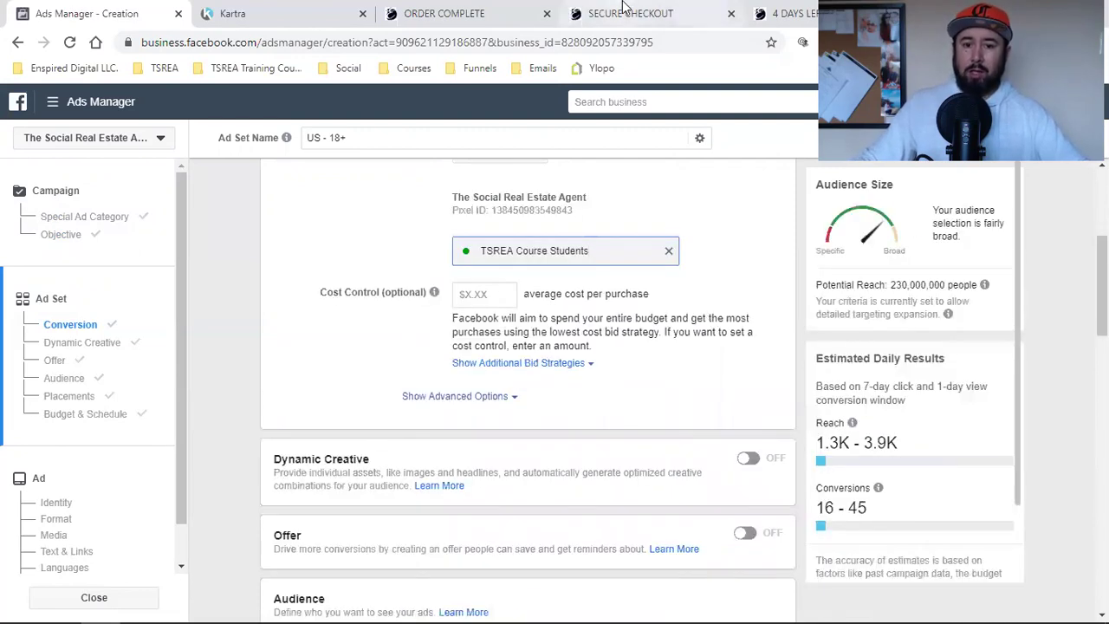
Step: View the open ORDER COMPLETE page and return to the ad set's conversion settings in Ads Manager
{"action": "left_click", "coordinate": [451, 10]}
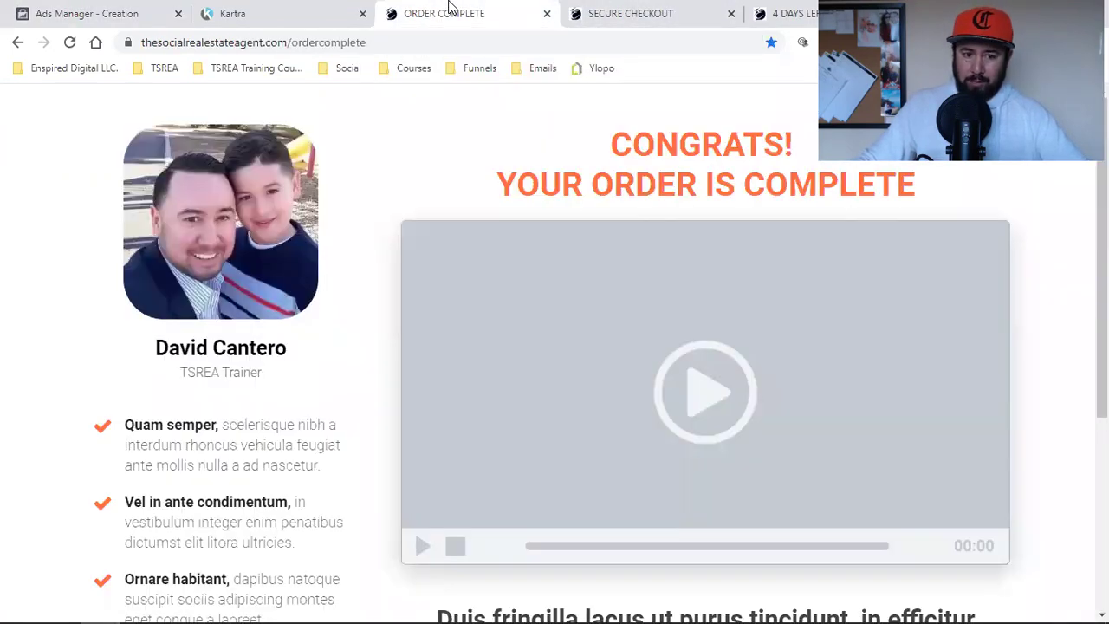
{"action": "left_click", "coordinate": [159, 7]}
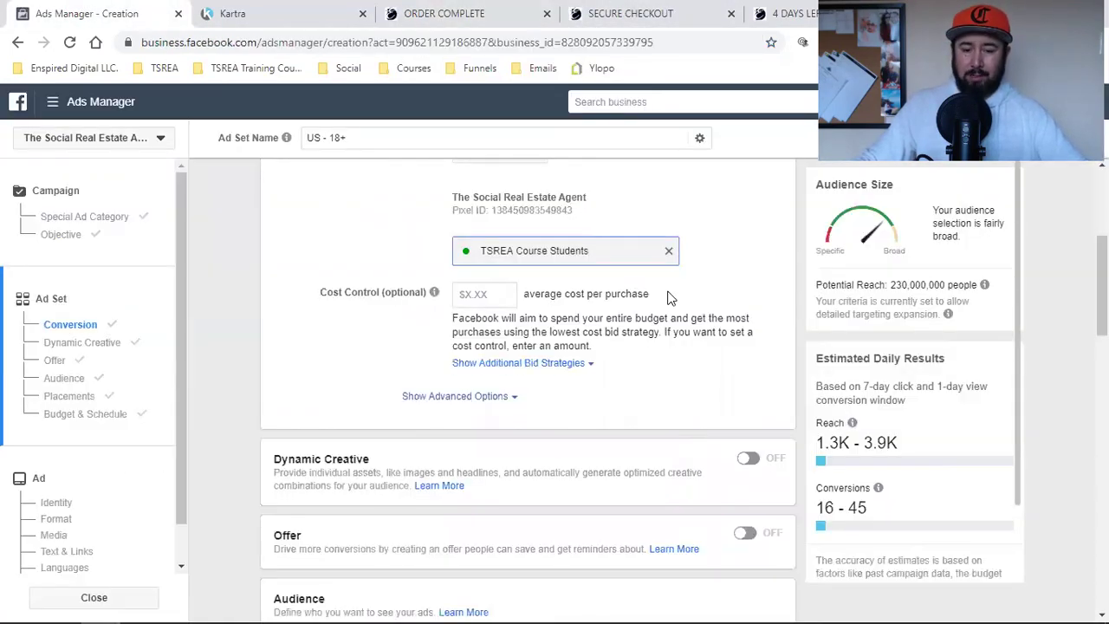
{"action": "scroll", "coordinate": [579, 373], "scroll_direction": "up", "scroll_amount": 2}
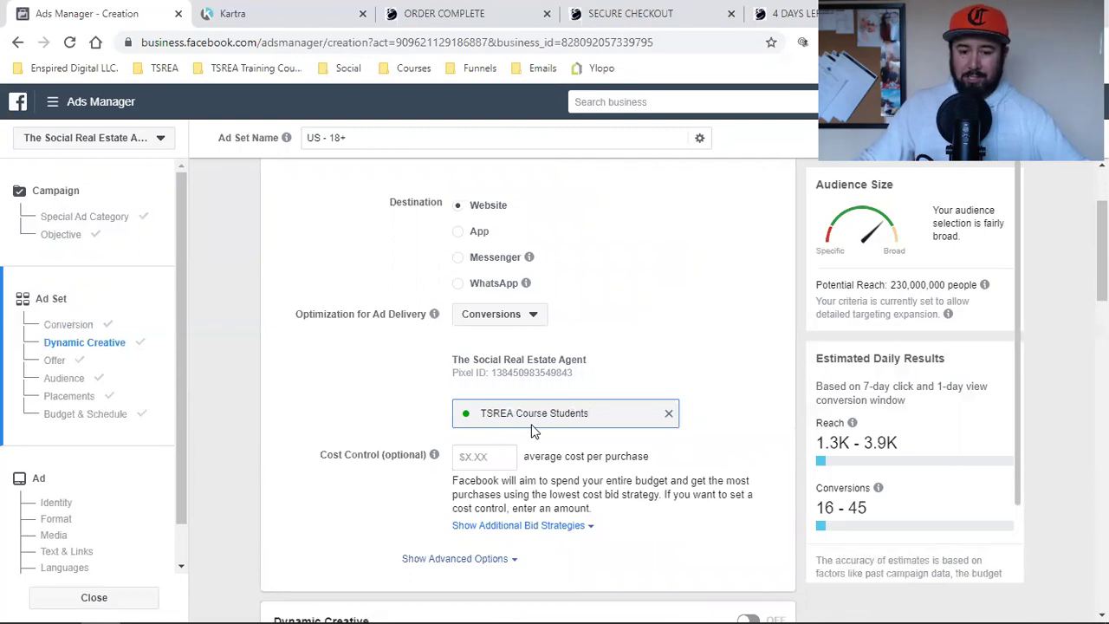